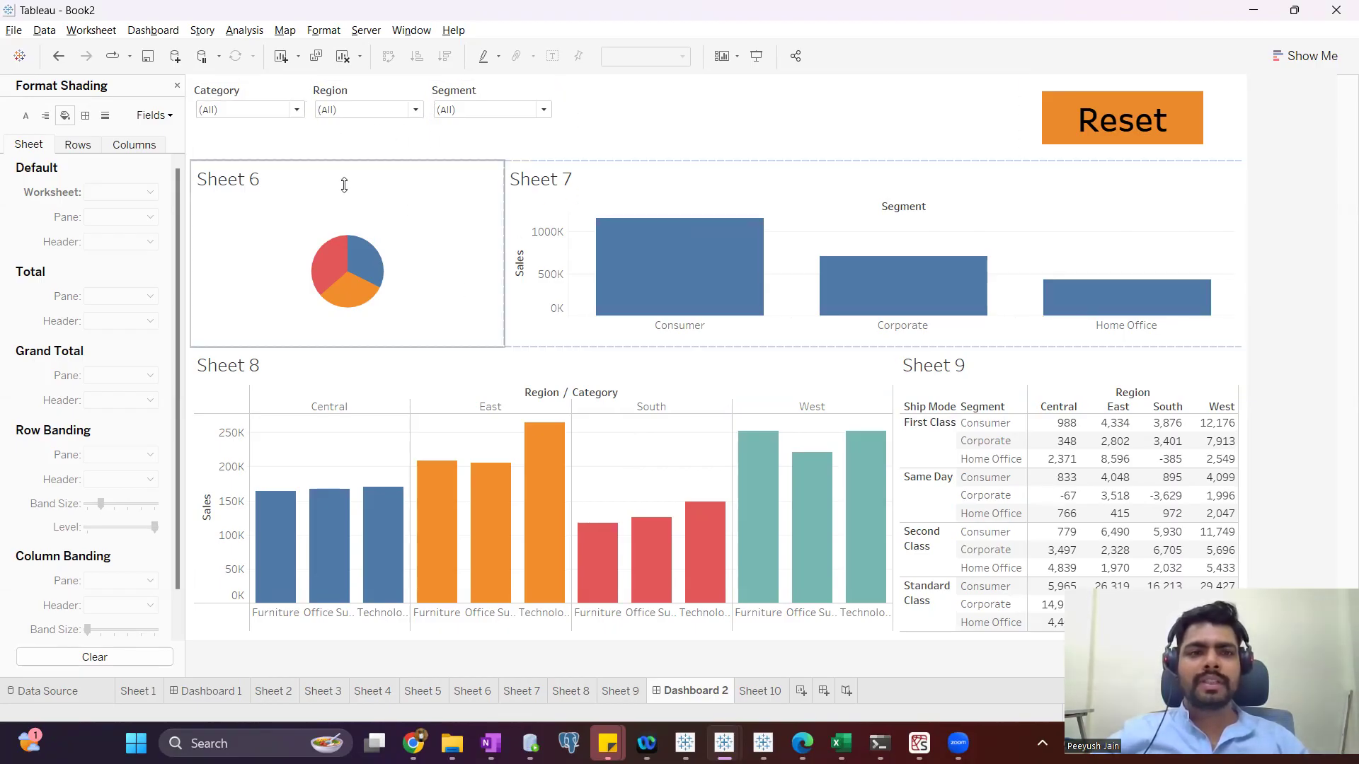
Step: Filter the dashboard's Category to Furniture only
{"action": "left_click", "coordinate": [245, 110]}
{"action": "left_click", "coordinate": [207, 126]}
{"action": "left_click", "coordinate": [208, 142]}
{"action": "left_click", "coordinate": [266, 192]}
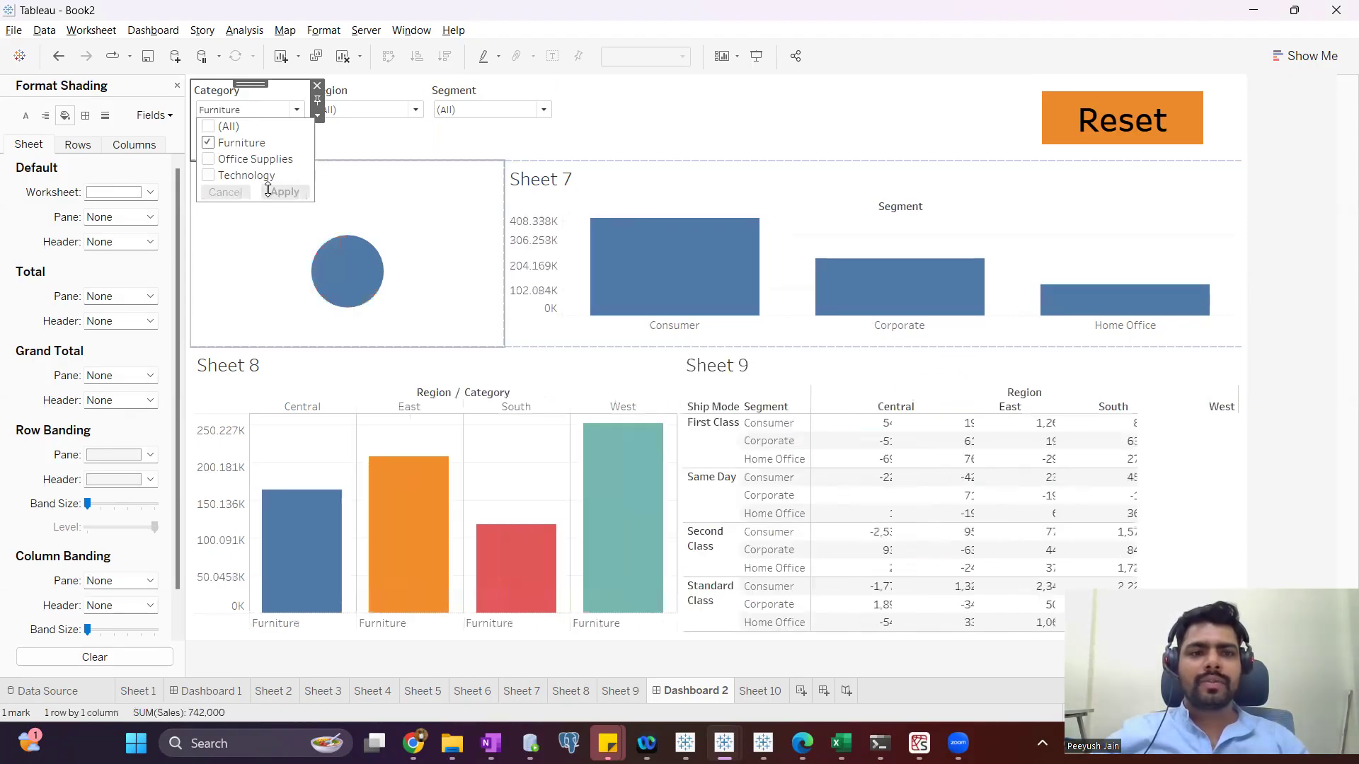
Step: Filter the dashboard's Region to Central and East
{"action": "left_click", "coordinate": [365, 109]}
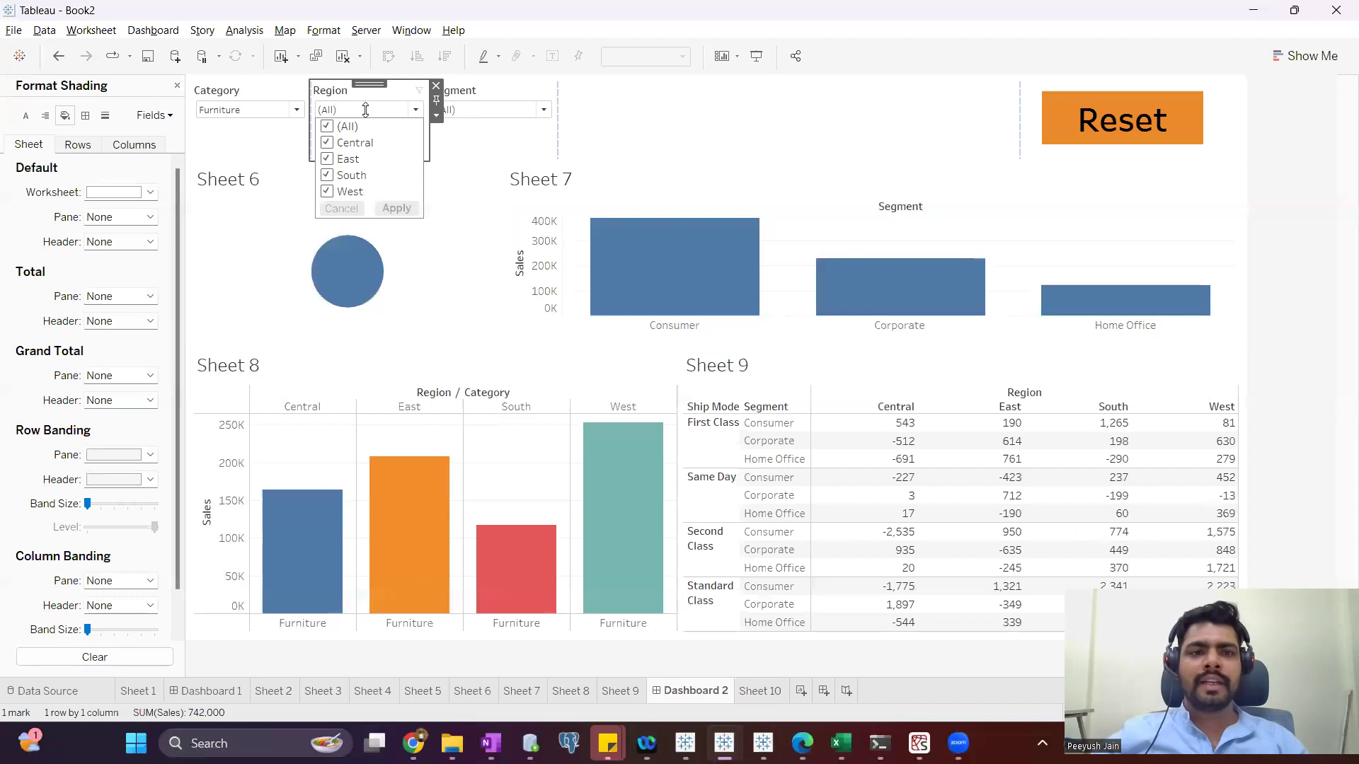
{"action": "left_click", "coordinate": [326, 127]}
{"action": "left_click", "coordinate": [327, 158]}
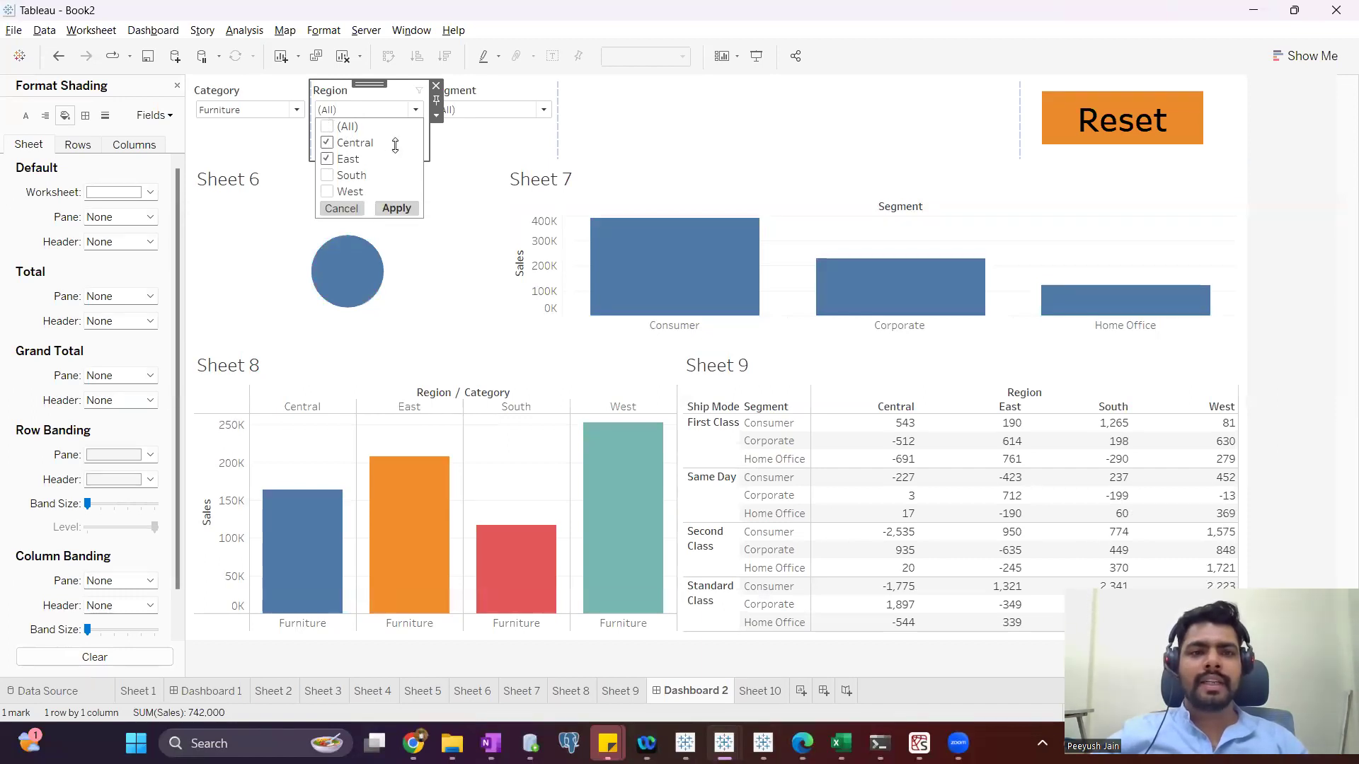
{"action": "left_click", "coordinate": [397, 208]}
Step: Filter the dashboard's Segment to Consumer only and close the value list
{"action": "left_click", "coordinate": [453, 109]}
{"action": "left_click", "coordinate": [447, 125]}
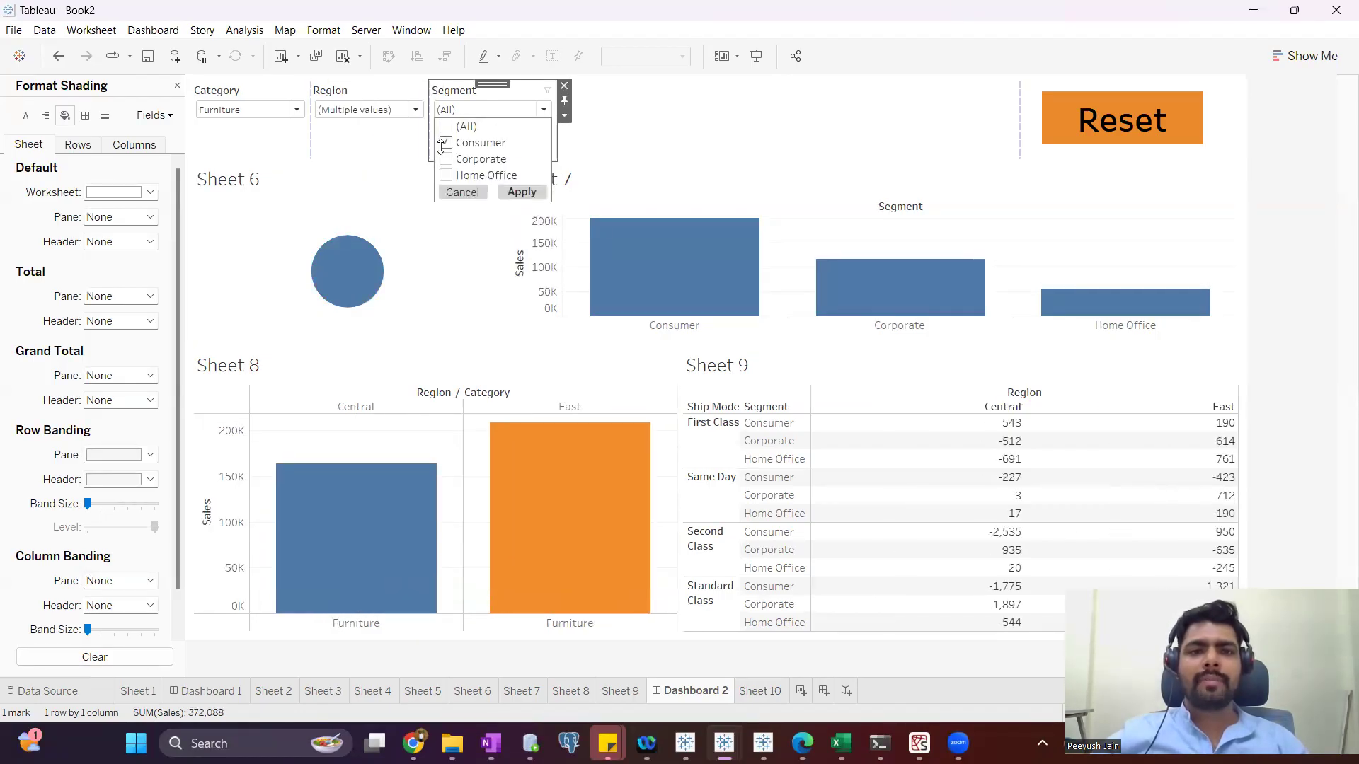
{"action": "left_click", "coordinate": [512, 191]}
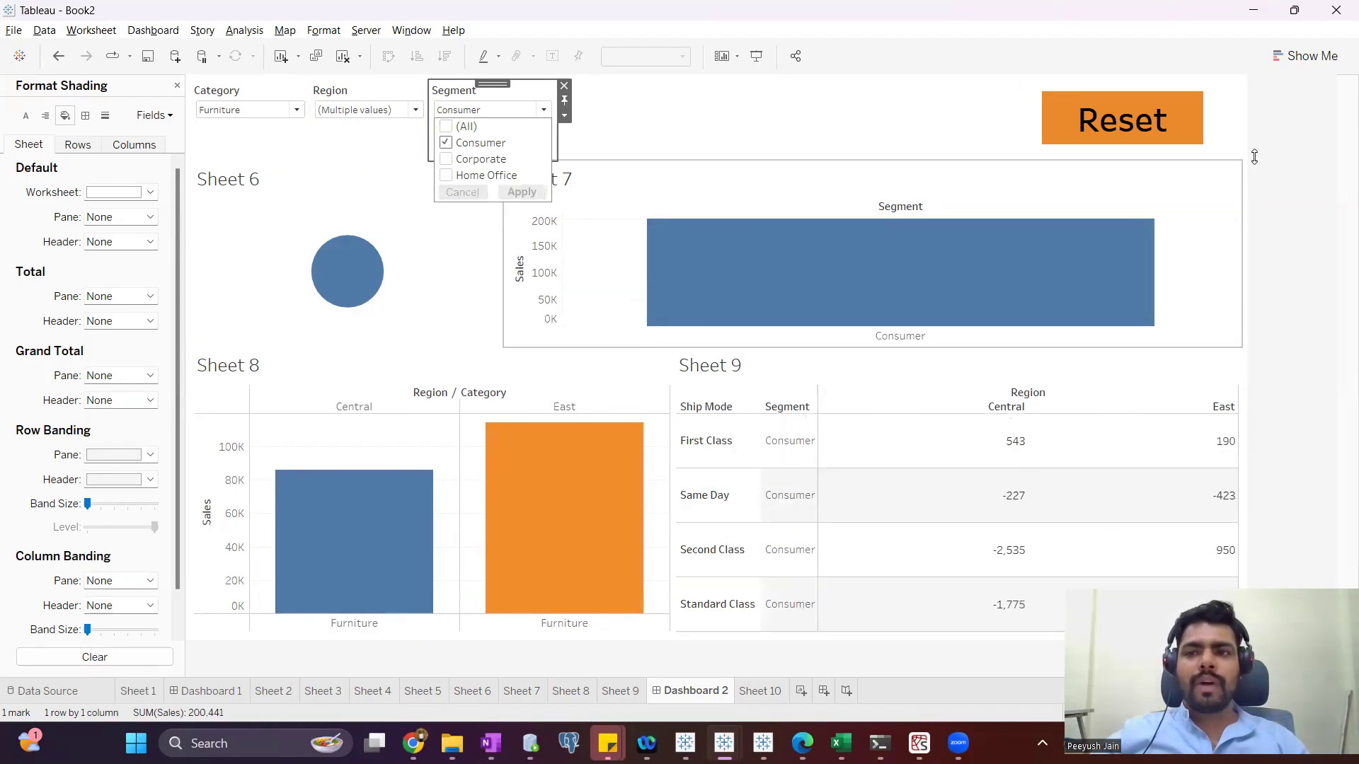
{"action": "left_click", "coordinate": [426, 131]}
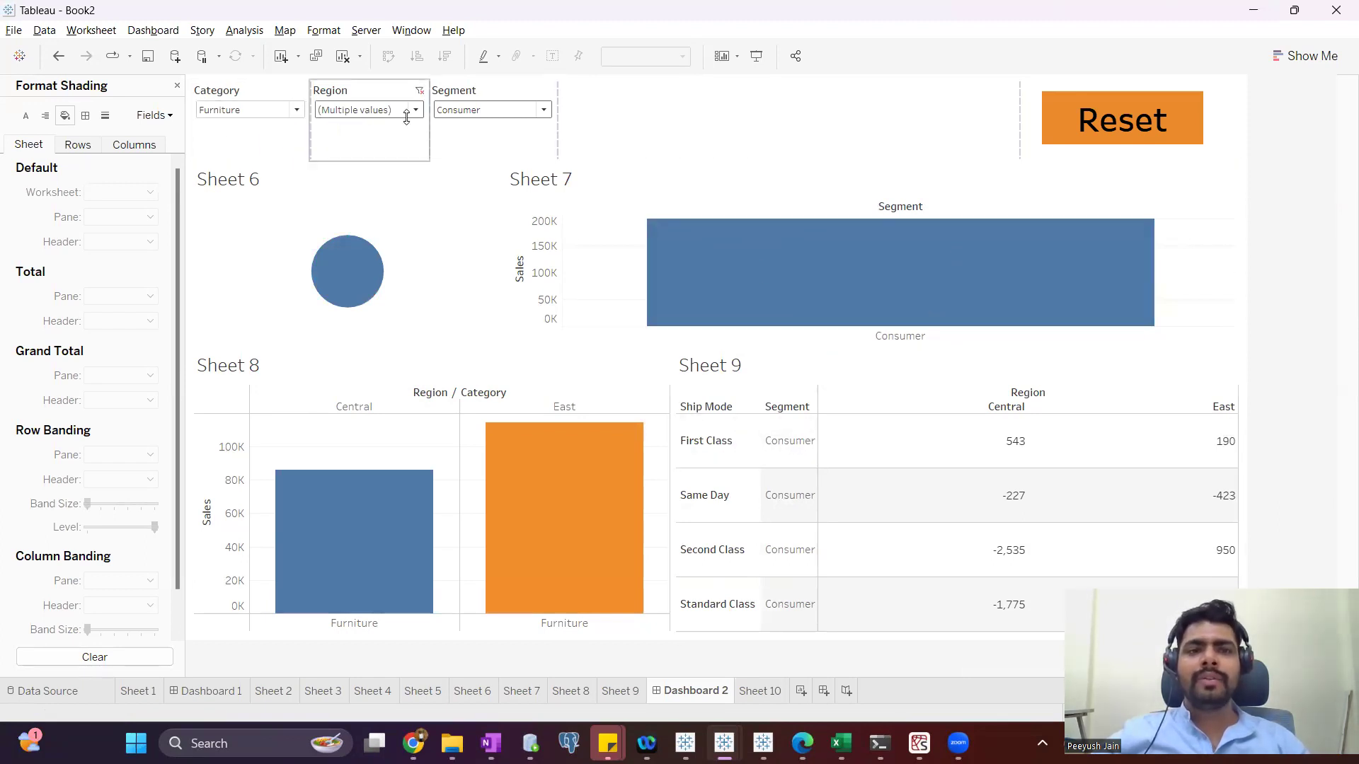
Step: Set the Category filter back to all values
{"action": "left_click", "coordinate": [259, 111]}
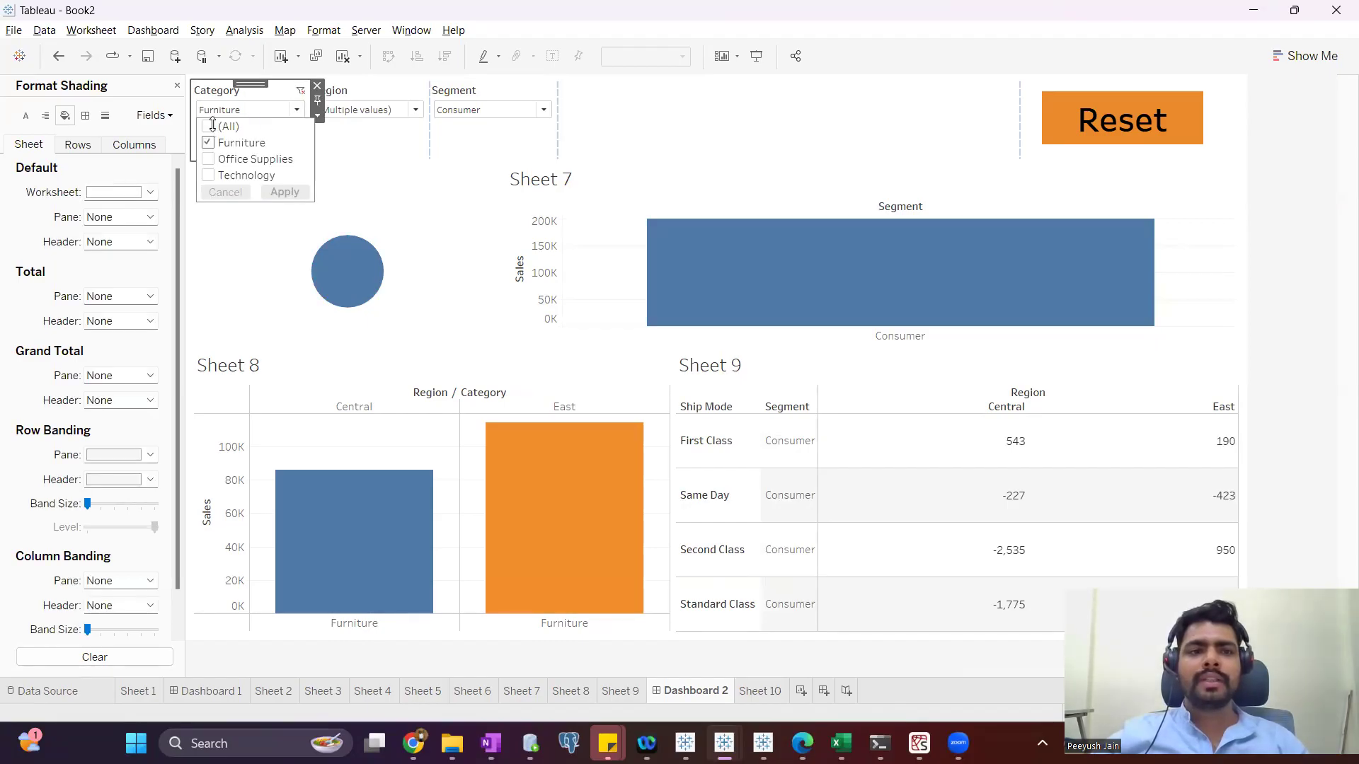
{"action": "left_click", "coordinate": [208, 126]}
{"action": "left_click", "coordinate": [285, 192]}
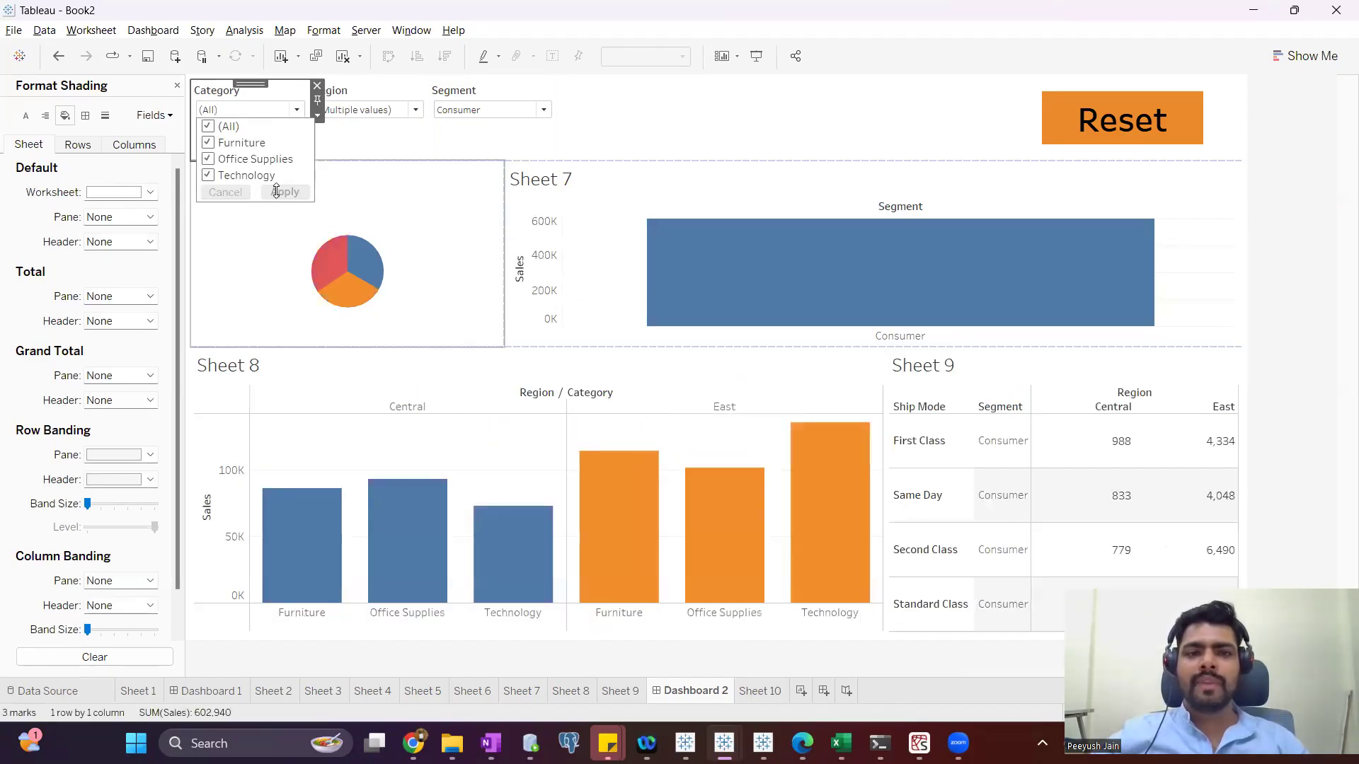
{"action": "left_click", "coordinate": [416, 183]}
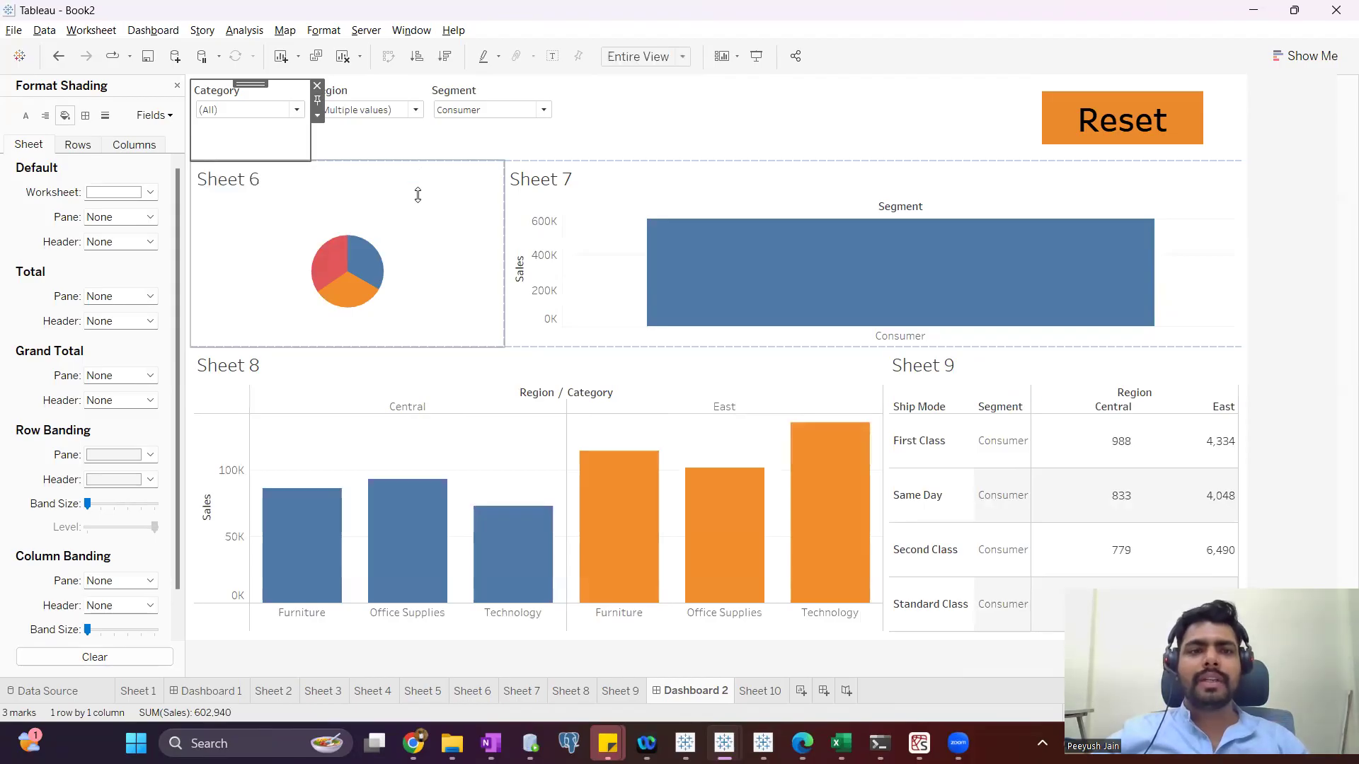
{"action": "left_click", "coordinate": [376, 142]}
{"action": "left_click", "coordinate": [493, 147]}
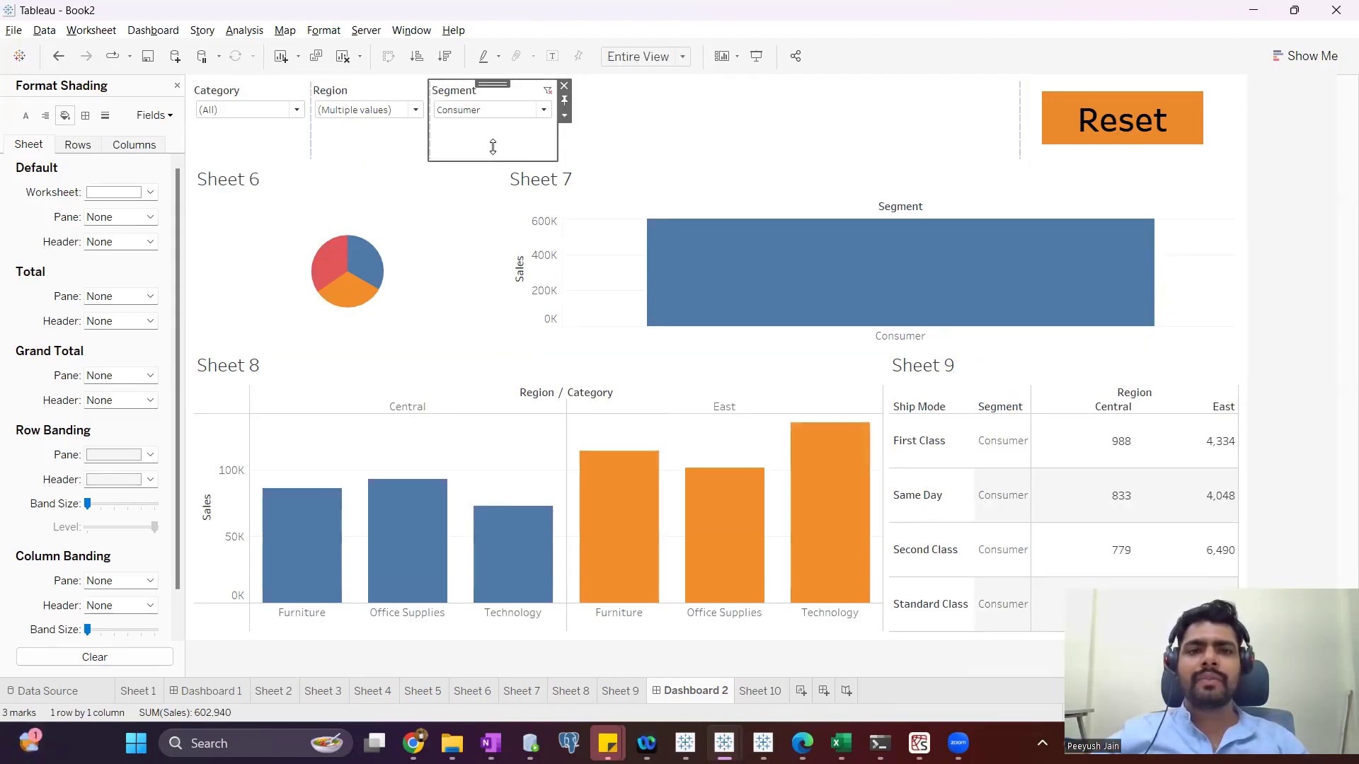
{"action": "left_click", "coordinate": [606, 148]}
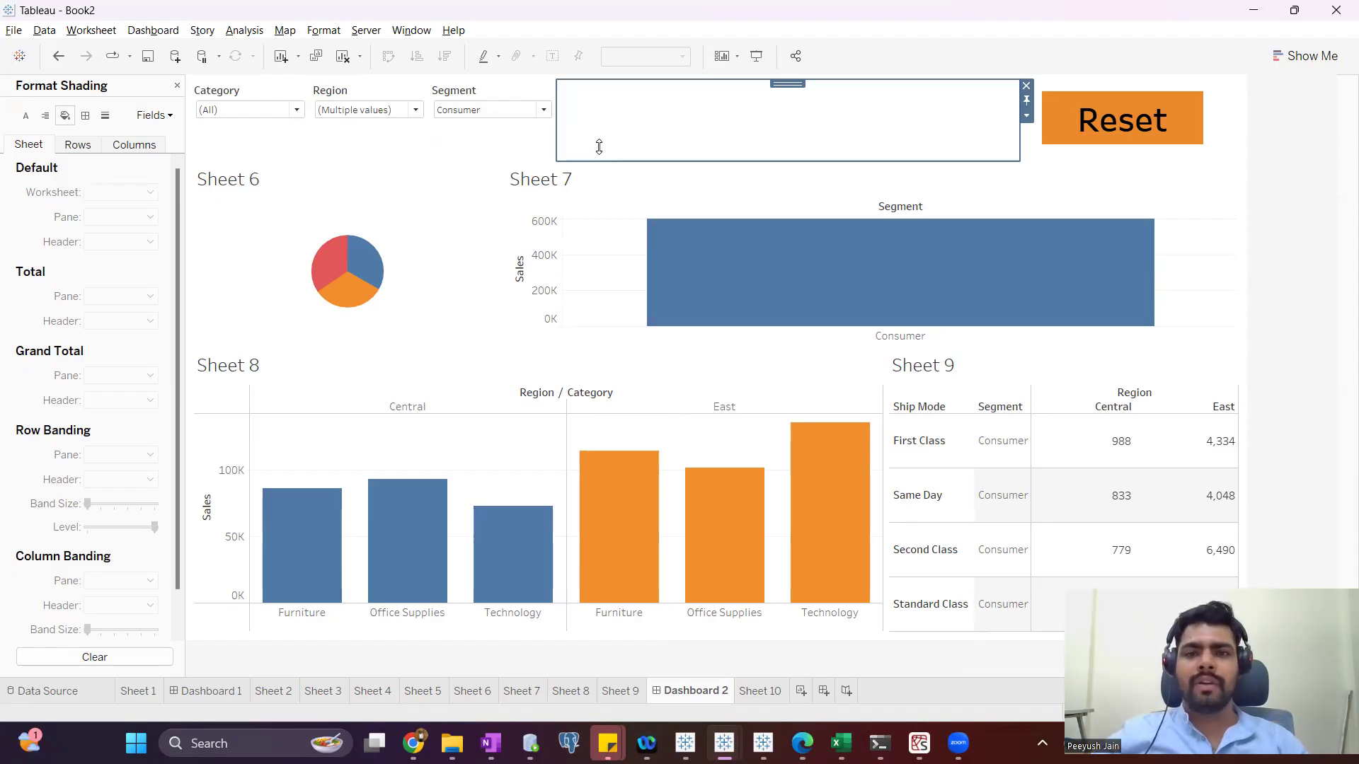
{"action": "left_click", "coordinate": [1260, 207]}
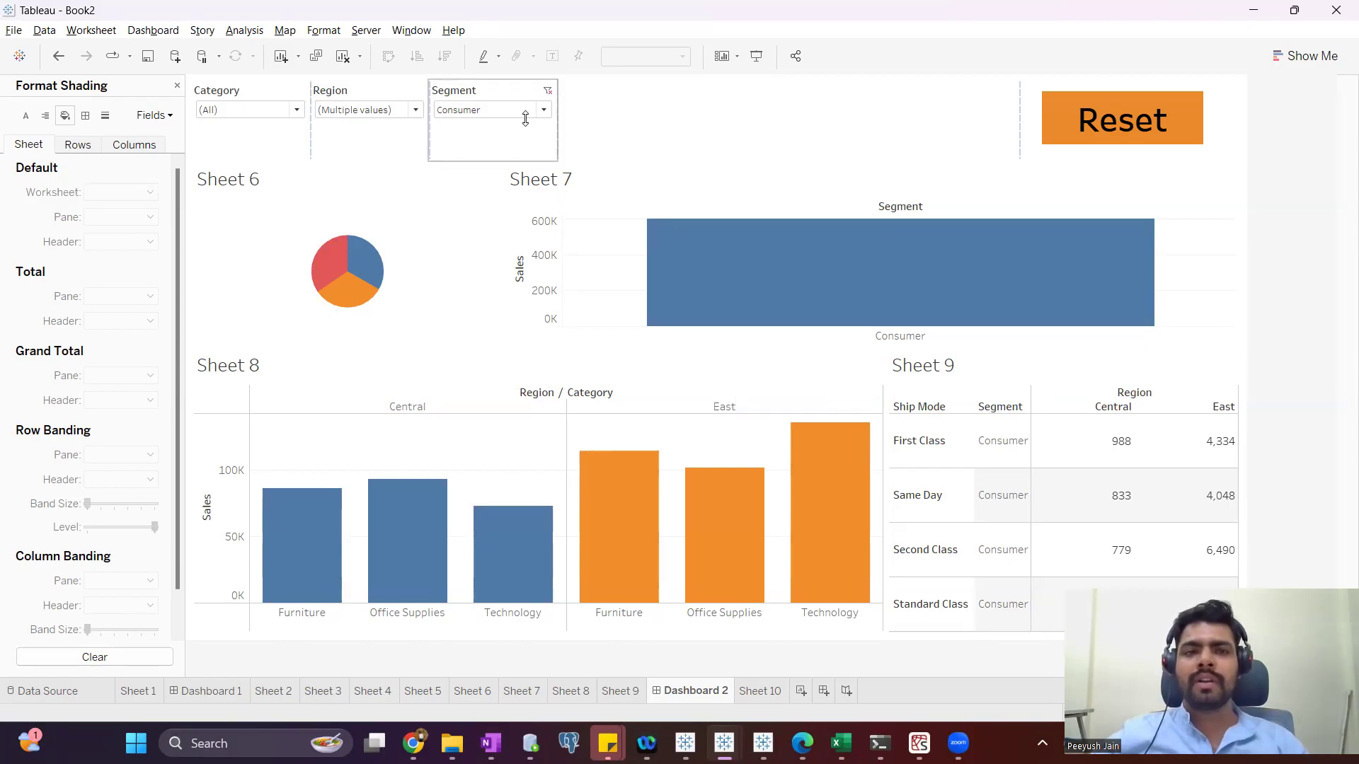
Step: Clear all dashboard filters with the Reset sheet and check the Region and Segment filters
{"action": "left_click", "coordinate": [363, 110]}
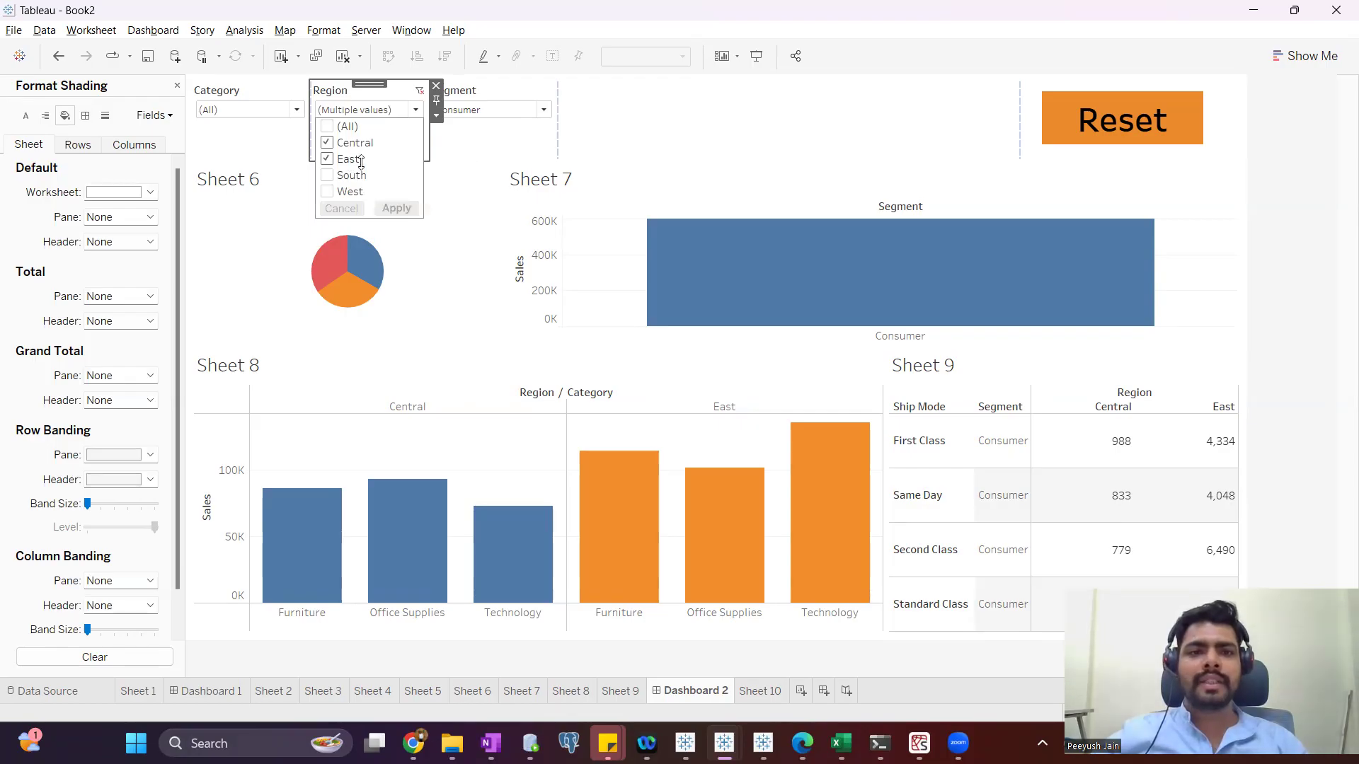
{"action": "left_click", "coordinate": [490, 111]}
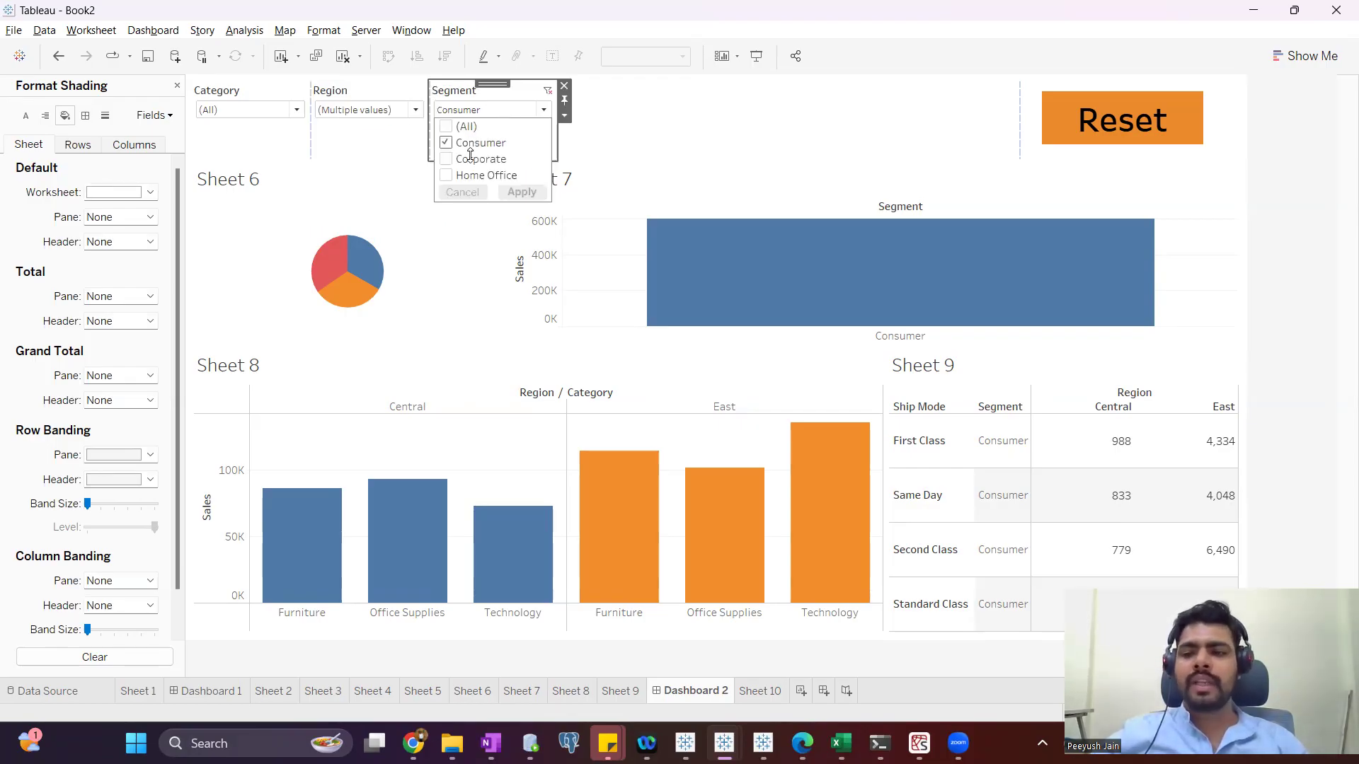
{"action": "left_click", "coordinate": [1113, 123]}
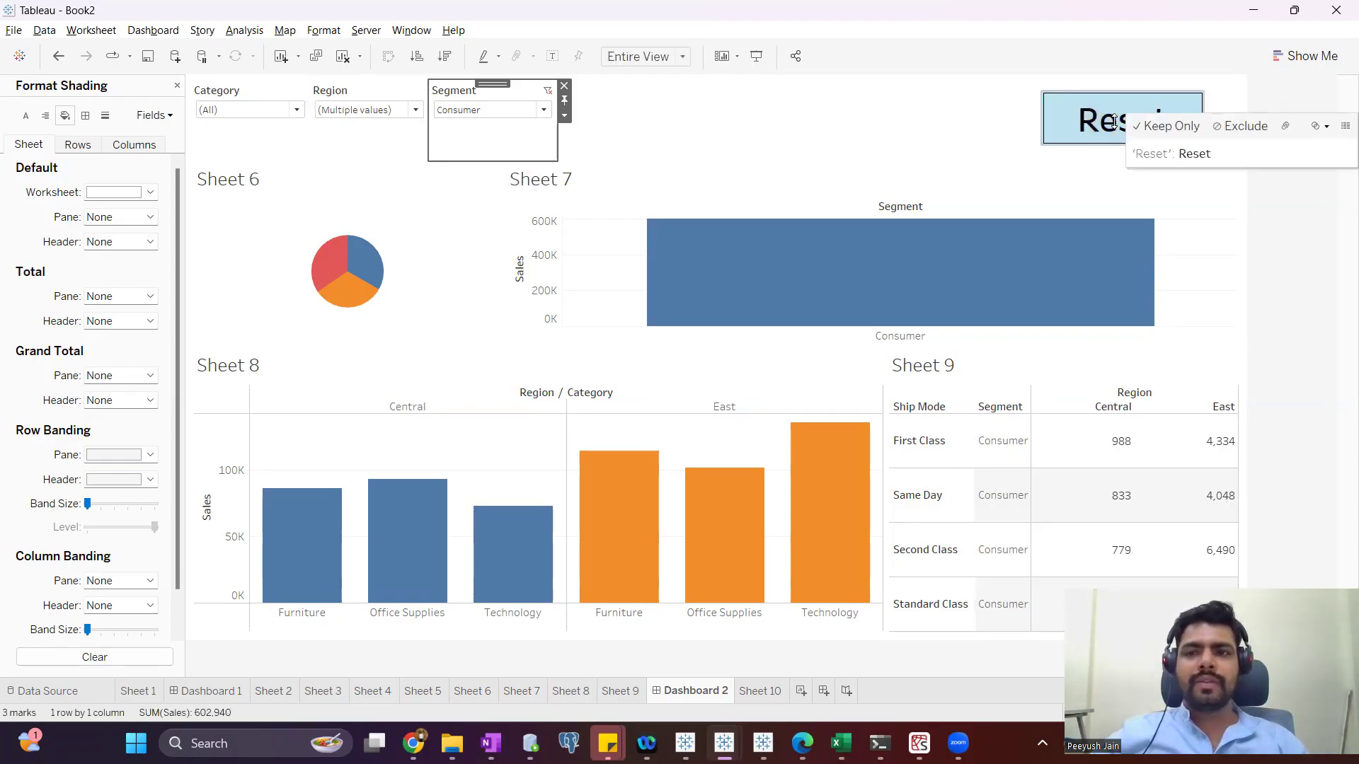
{"action": "left_click", "coordinate": [1095, 119]}
{"action": "left_click", "coordinate": [1096, 119]}
{"action": "left_click", "coordinate": [353, 110]}
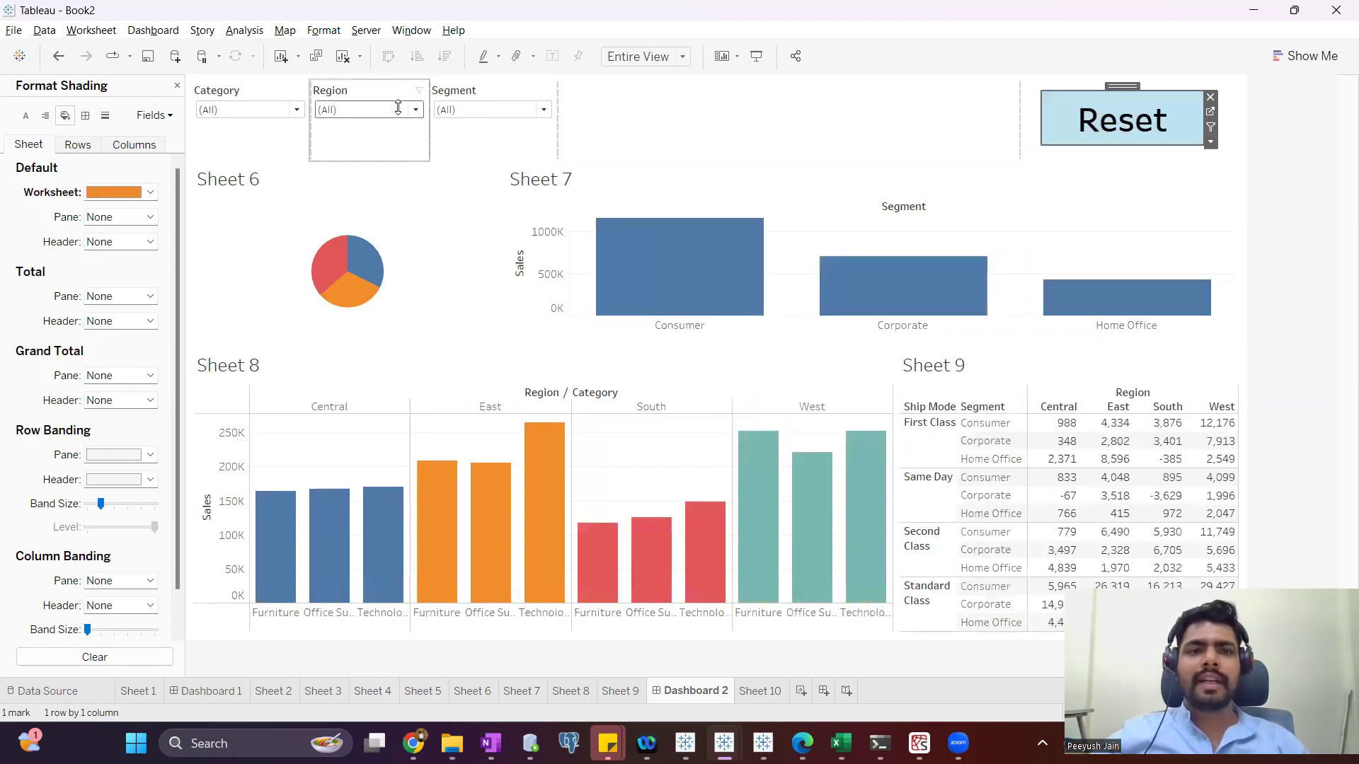
{"action": "left_click", "coordinate": [501, 111]}
{"action": "left_click", "coordinate": [507, 111]}
{"action": "left_click", "coordinate": [507, 111]}
{"action": "left_click", "coordinate": [1294, 168]}
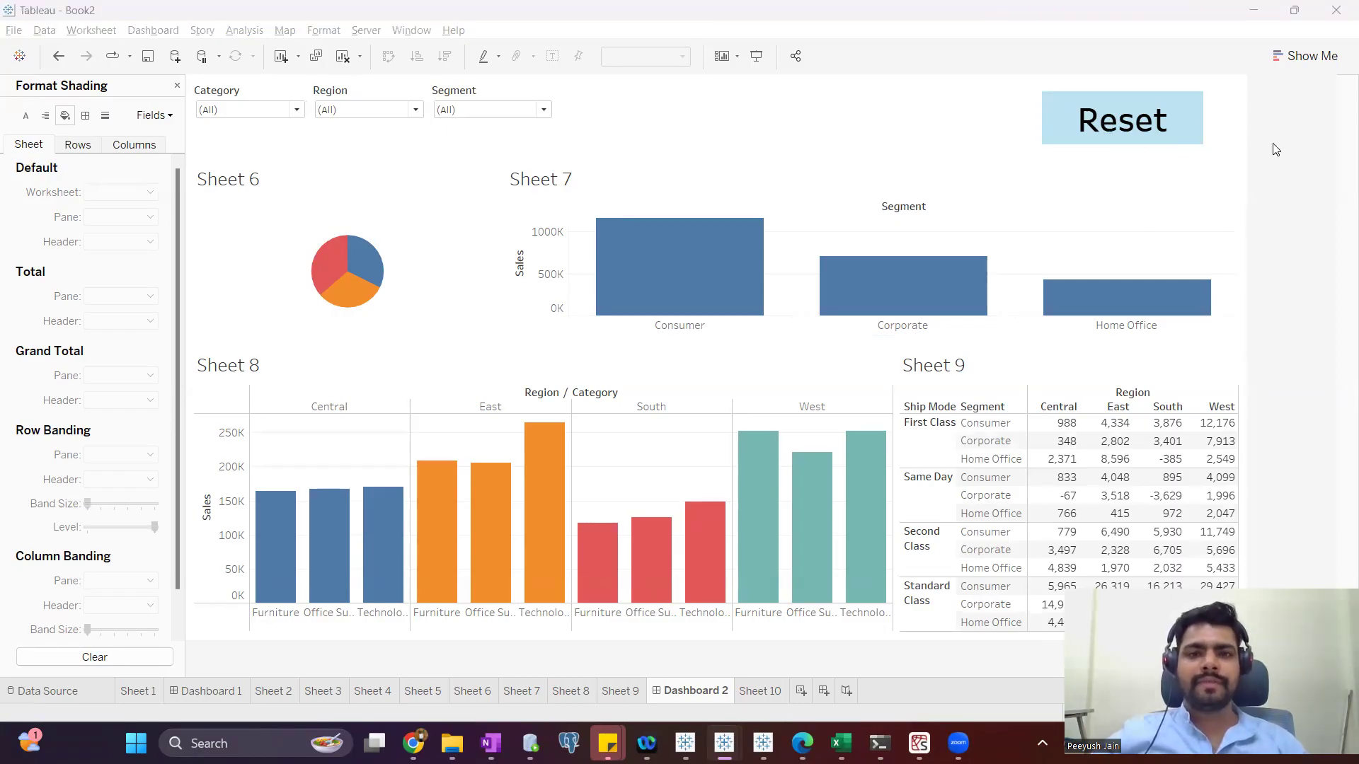
Step: Switch to the empty Book3 workbook, dismissing the file recovery dialog and maximizing the window
{"action": "key", "text": "alt+Tab"}
{"action": "left_click", "coordinate": [908, 186]}
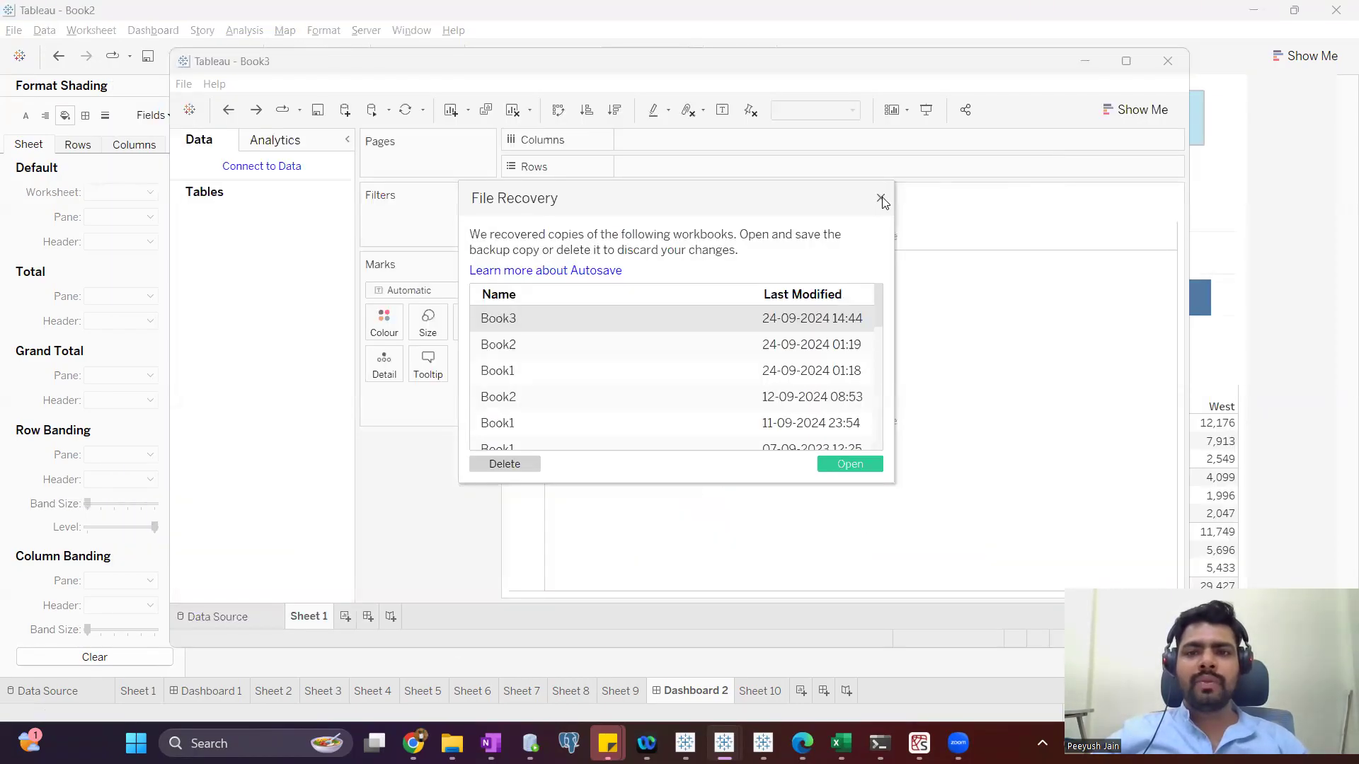
{"action": "left_click", "coordinate": [881, 198]}
{"action": "left_click", "coordinate": [1126, 60]}
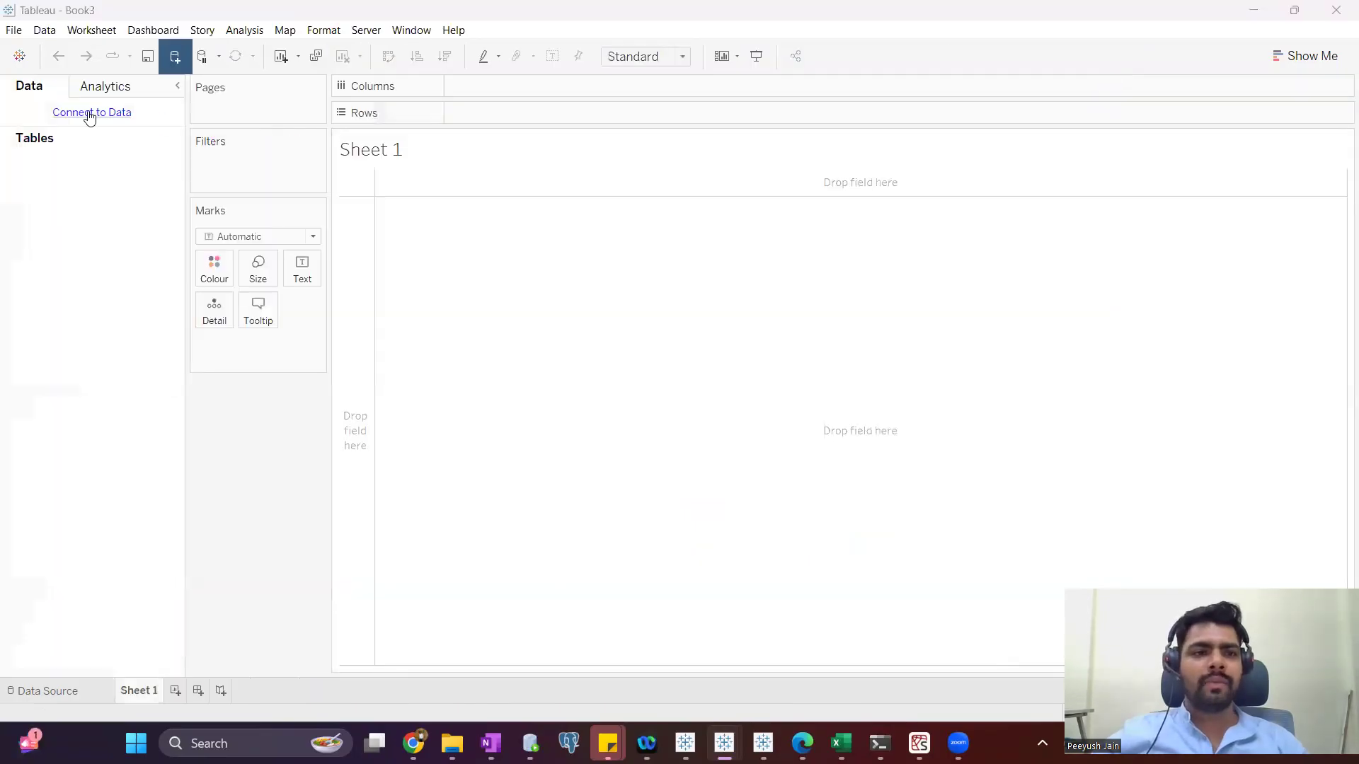
Step: Connect the workbook to the Sample - Superstore (7) Excel file from the Downloads folder
{"action": "left_click", "coordinate": [90, 114]}
{"action": "left_click", "coordinate": [271, 154]}
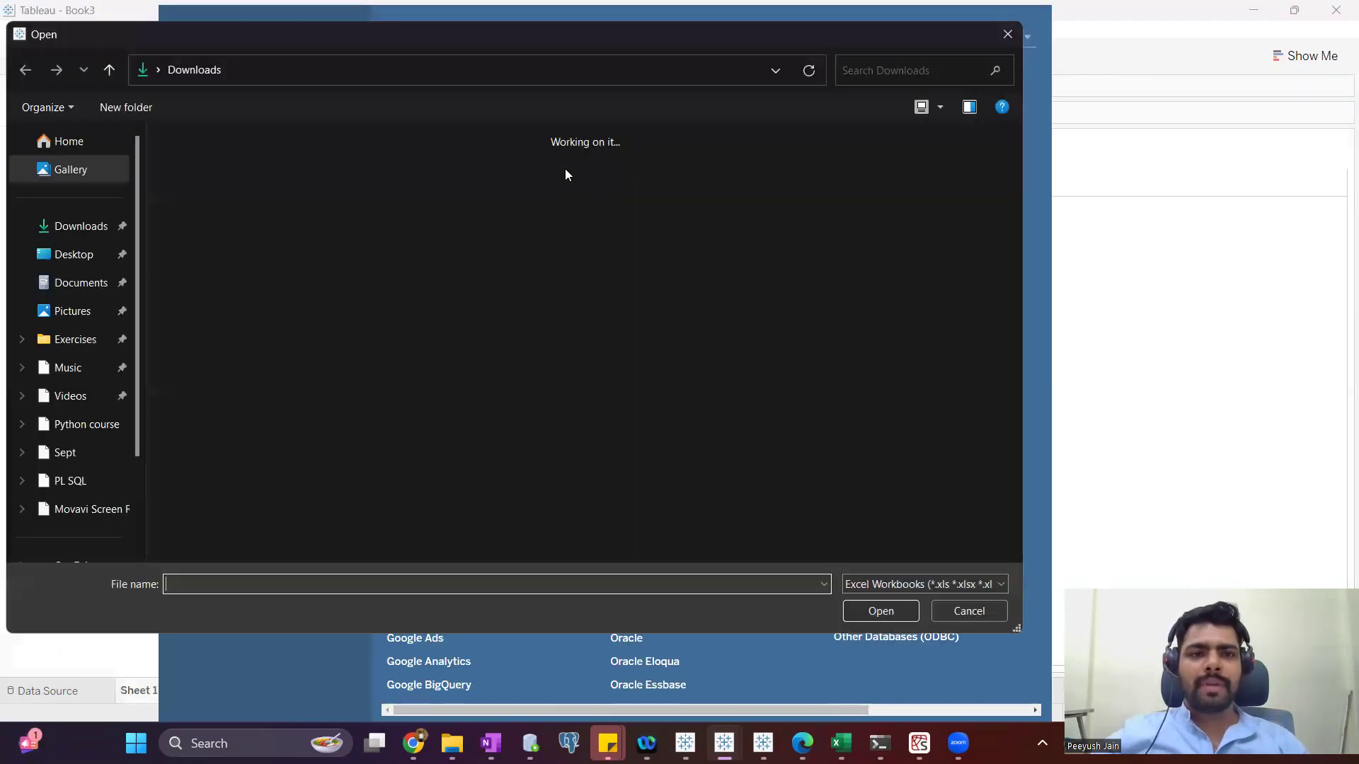
{"action": "double_click", "coordinate": [194, 203]}
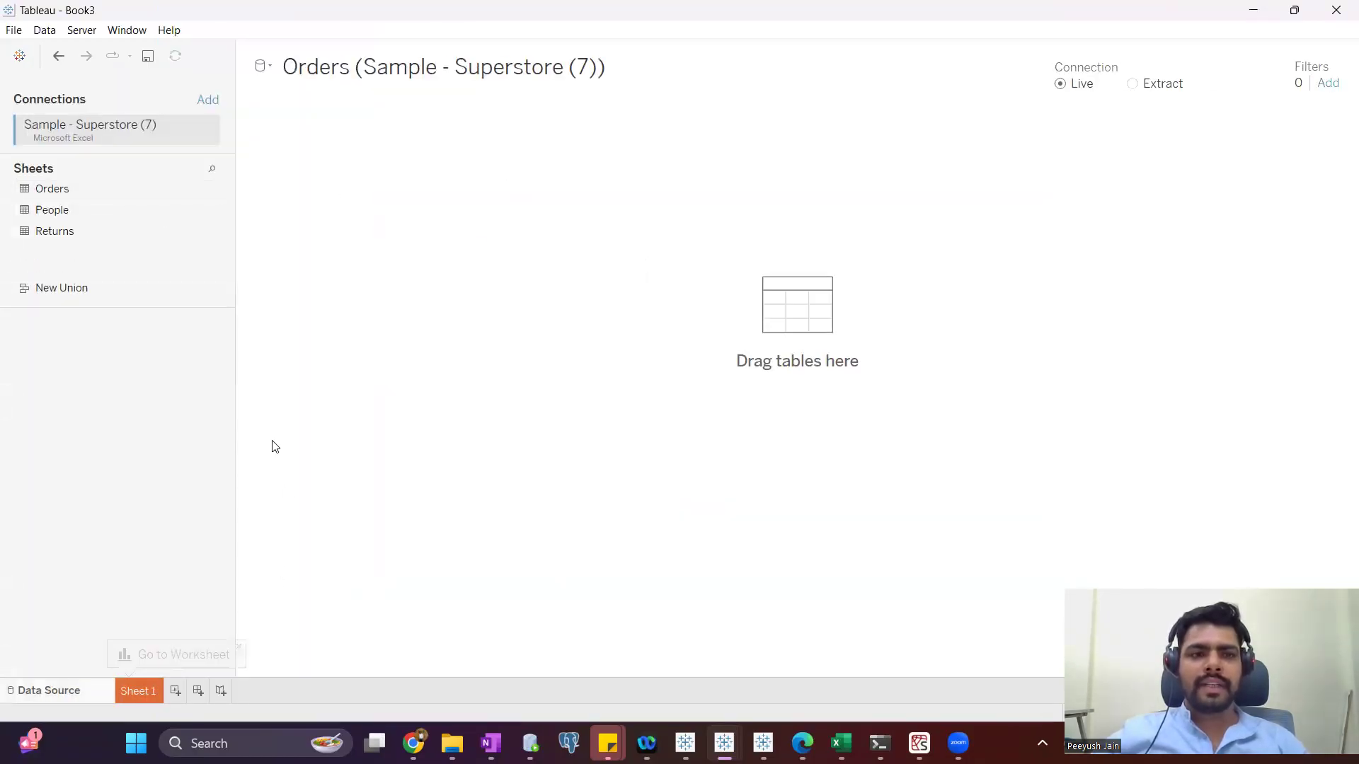
Step: Build a bar chart on Sheet 1 with Category, Sub-Category and Segment as rows and Sales as columns
{"action": "left_click", "coordinate": [183, 654]}
{"action": "mouse_move", "coordinate": [97, 185]}
{"action": "left_mouse_down"}
{"action": "mouse_move", "coordinate": [568, 144]}
{"action": "mouse_move", "coordinate": [576, 121]}
{"action": "left_mouse_up"}
{"action": "mouse_move", "coordinate": [57, 184]}
{"action": "left_mouse_down"}
{"action": "mouse_move", "coordinate": [533, 121]}
{"action": "mouse_move", "coordinate": [154, 295]}
{"action": "mouse_move", "coordinate": [496, 113]}
{"action": "left_mouse_up"}
{"action": "left_click_drag", "start_coordinate": [70, 478], "coordinate": [749, 115]}
{"action": "left_click_drag", "start_coordinate": [80, 408], "coordinate": [898, 110]}
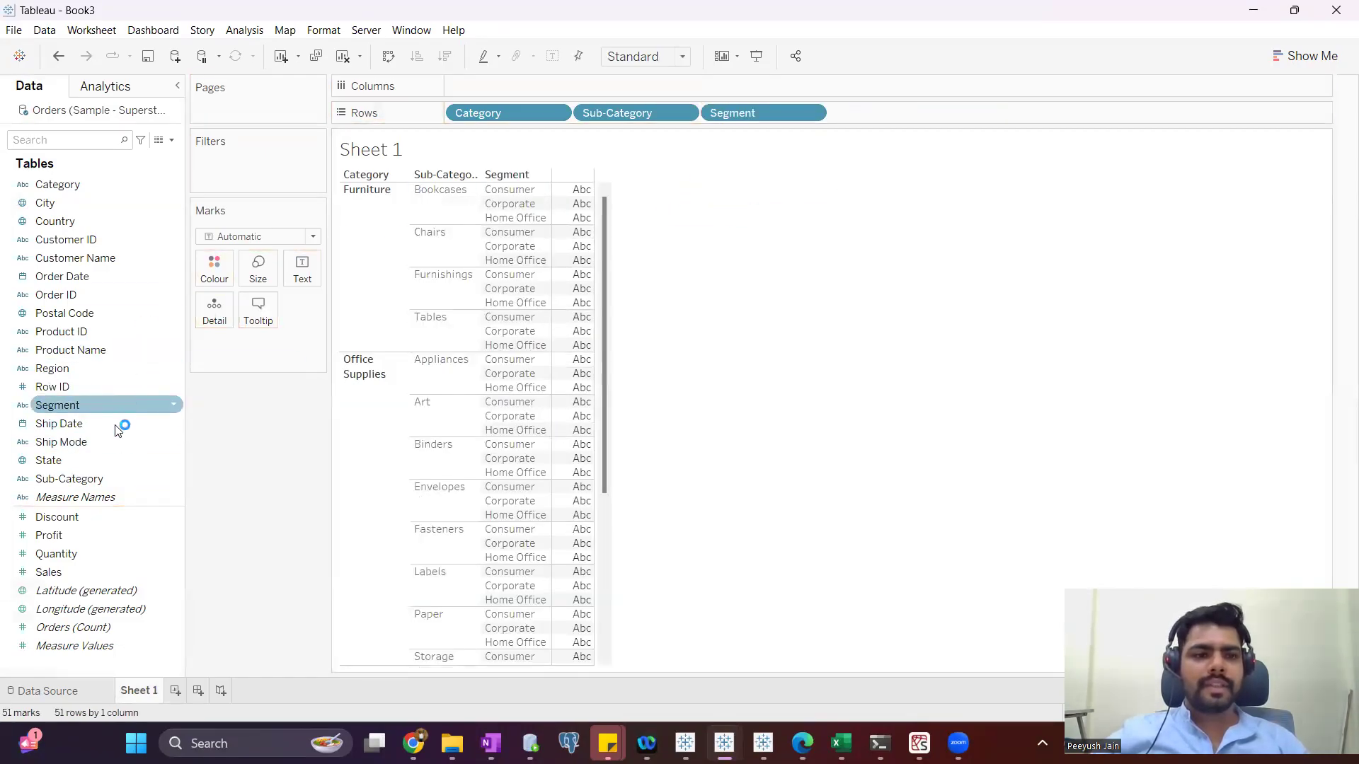
{"action": "left_click_drag", "start_coordinate": [75, 570], "coordinate": [631, 90]}
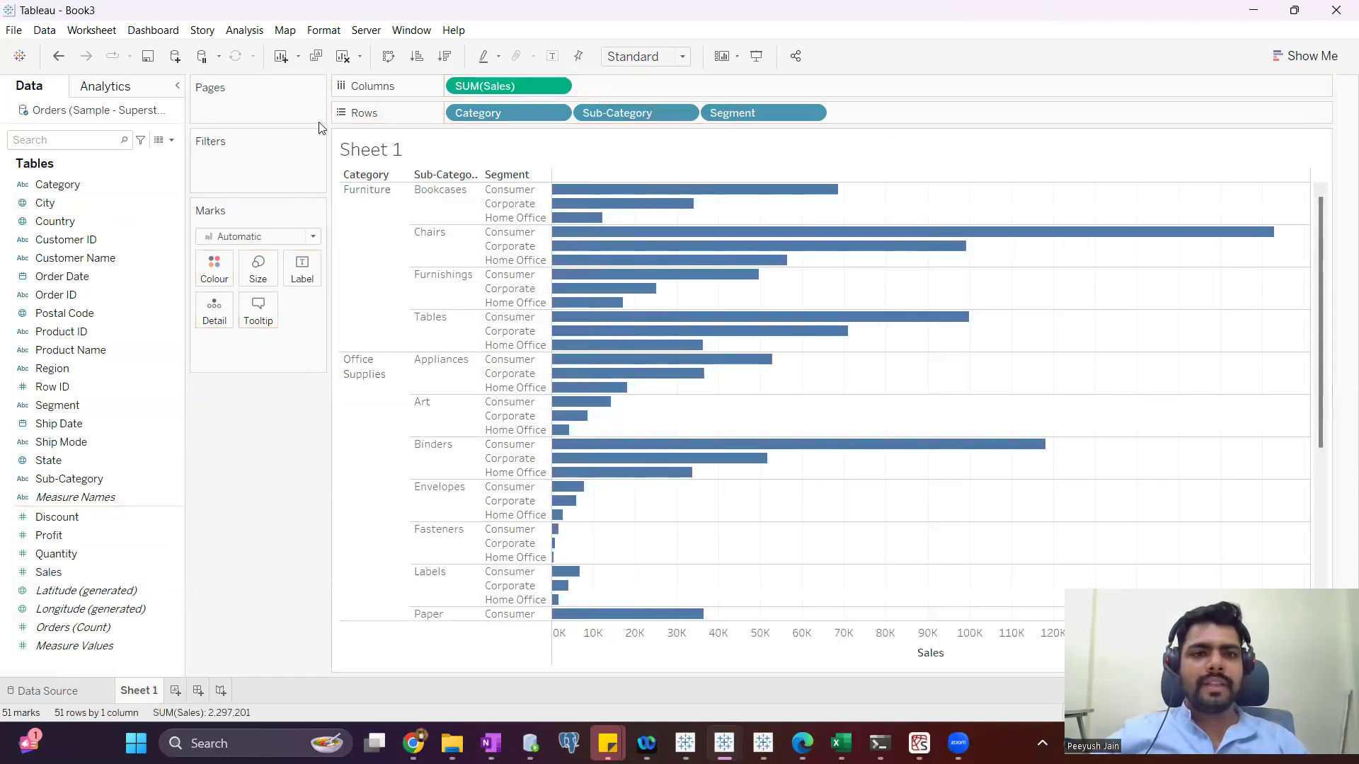
Step: Add Category, Sub-Category and Segment filters to Sheet 1, keeping all values selected
{"action": "left_click", "coordinate": [80, 225]}
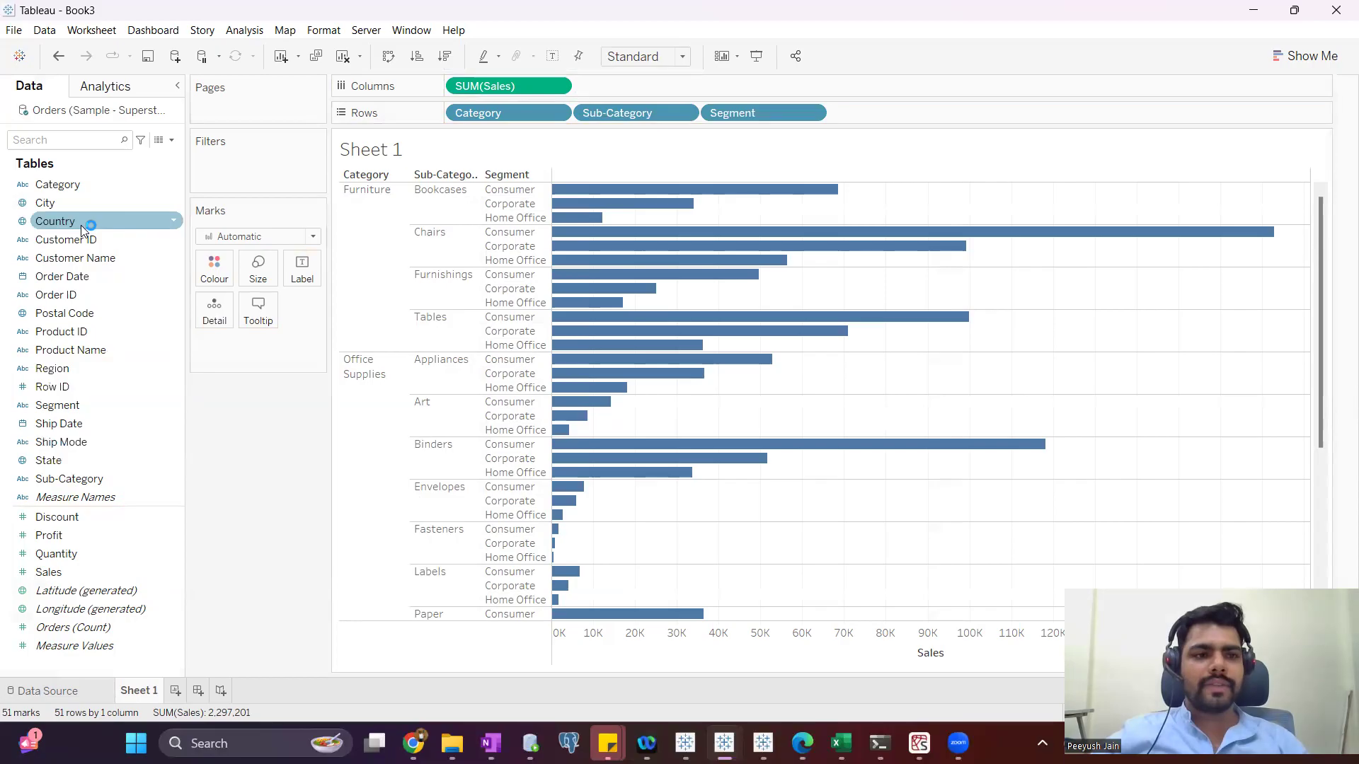
{"action": "left_click_drag", "start_coordinate": [71, 185], "coordinate": [228, 161]}
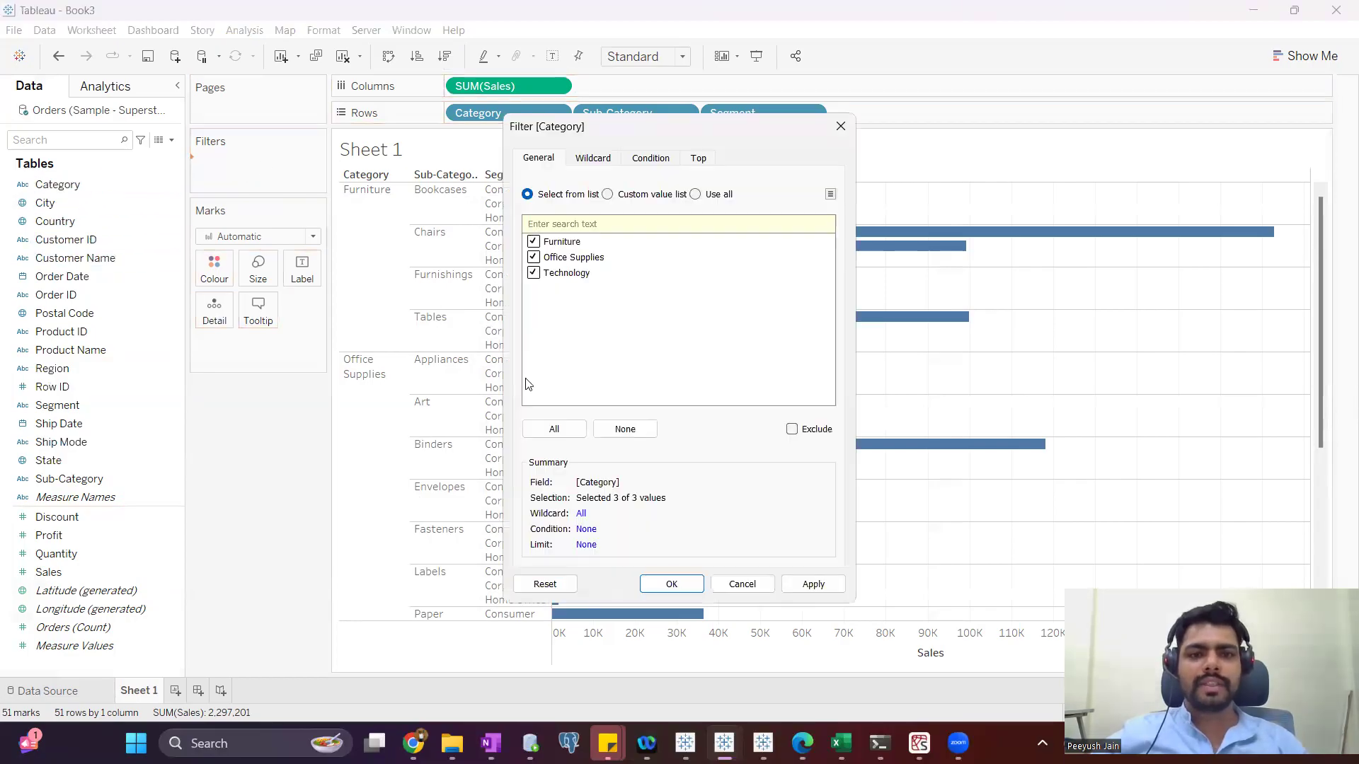
{"action": "left_click", "coordinate": [651, 579]}
{"action": "left_click_drag", "start_coordinate": [125, 481], "coordinate": [261, 186]}
{"action": "left_click", "coordinate": [673, 584]}
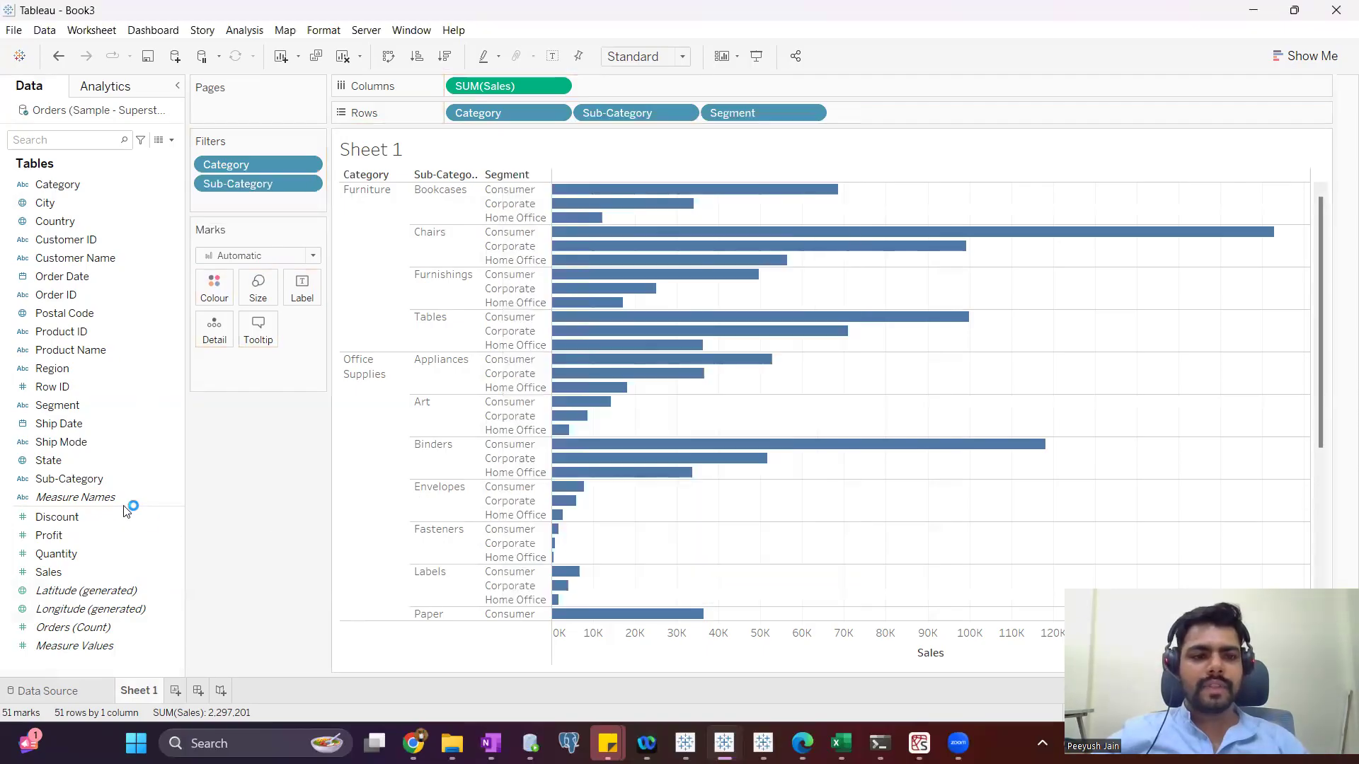
{"action": "left_click_drag", "start_coordinate": [60, 405], "coordinate": [270, 204]}
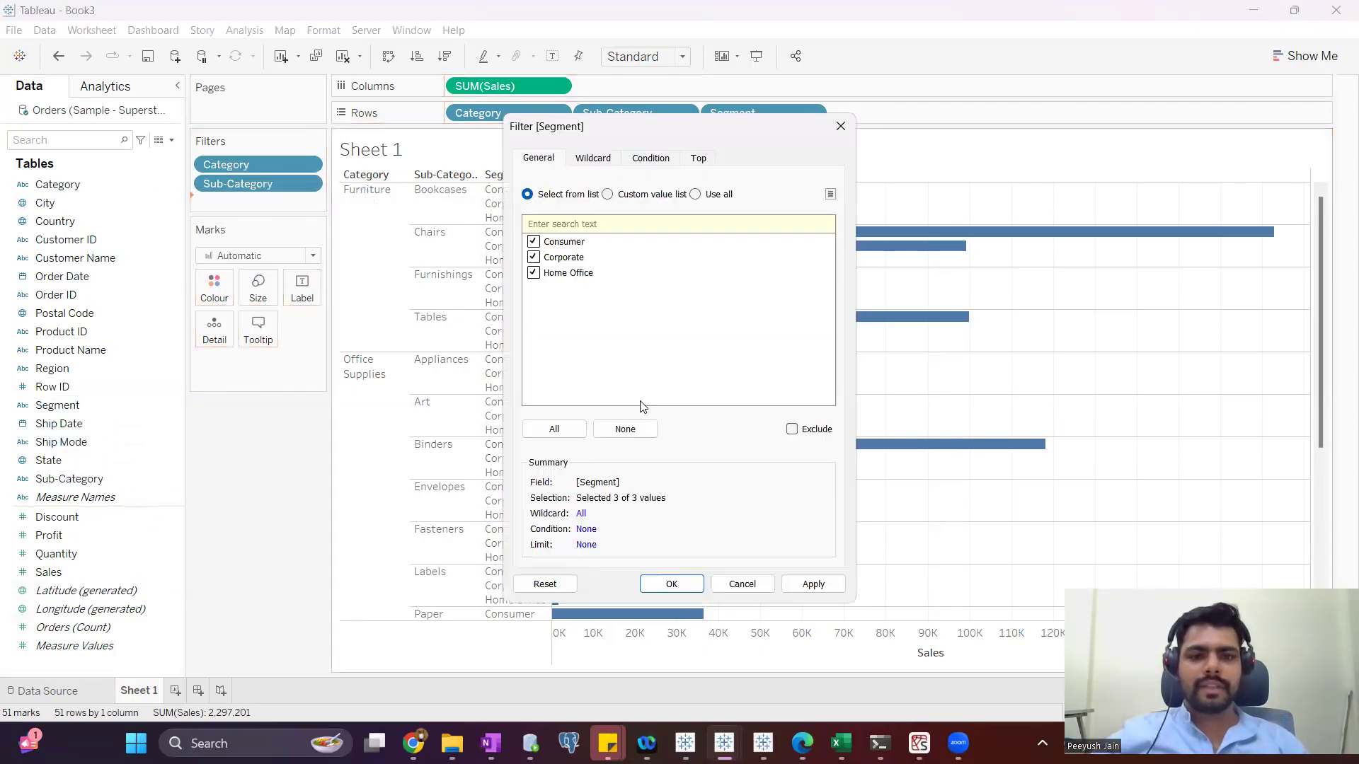
{"action": "left_click", "coordinate": [671, 582]}
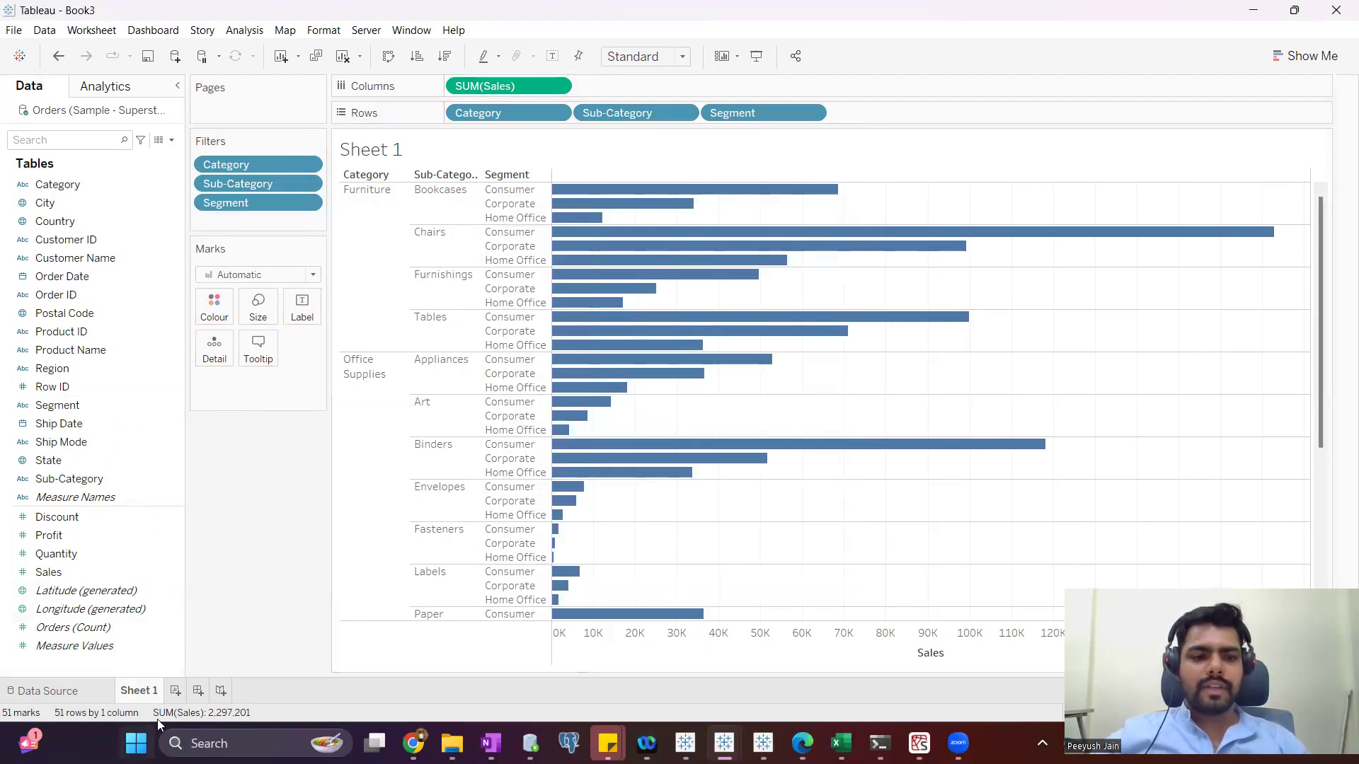
Step: Create a second worksheet charting Sales as rows by Sub-Category as columns
{"action": "left_click", "coordinate": [175, 690]}
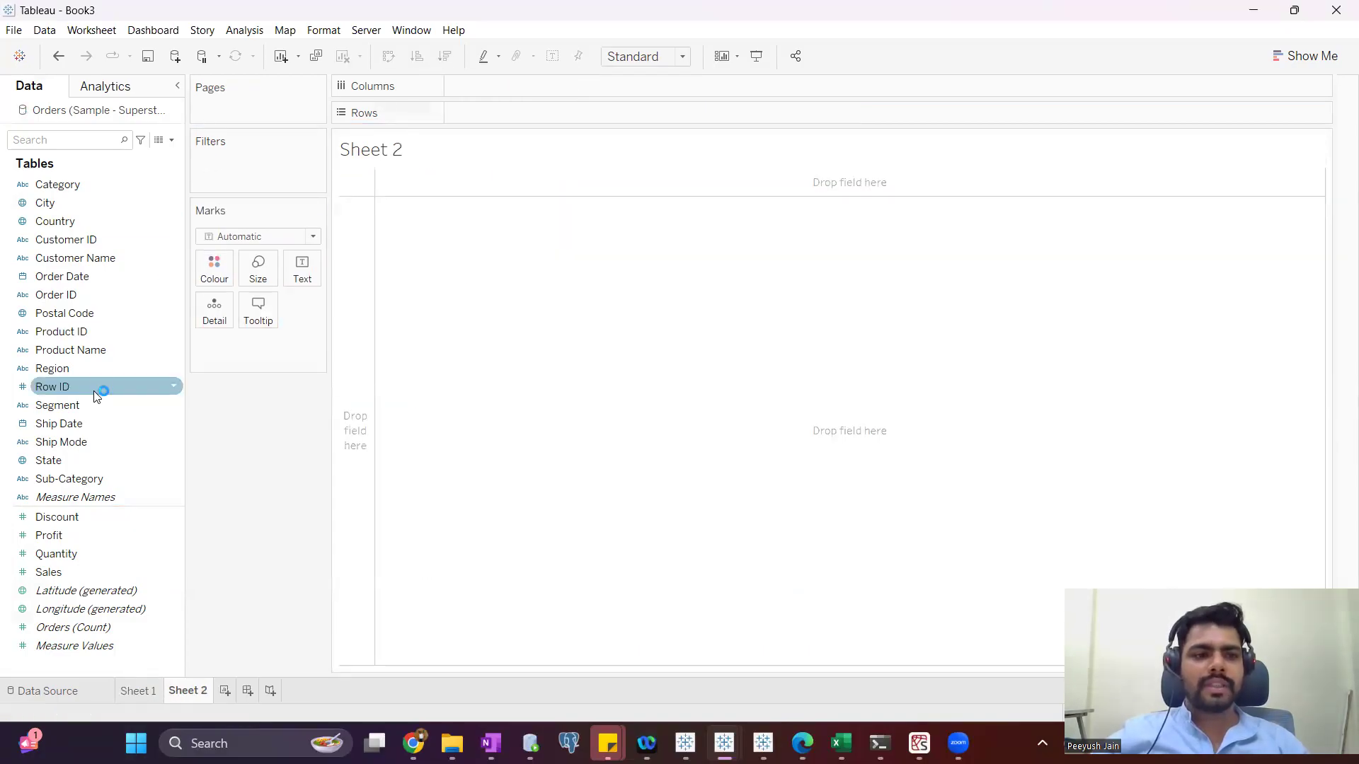
{"action": "left_click", "coordinate": [51, 375]}
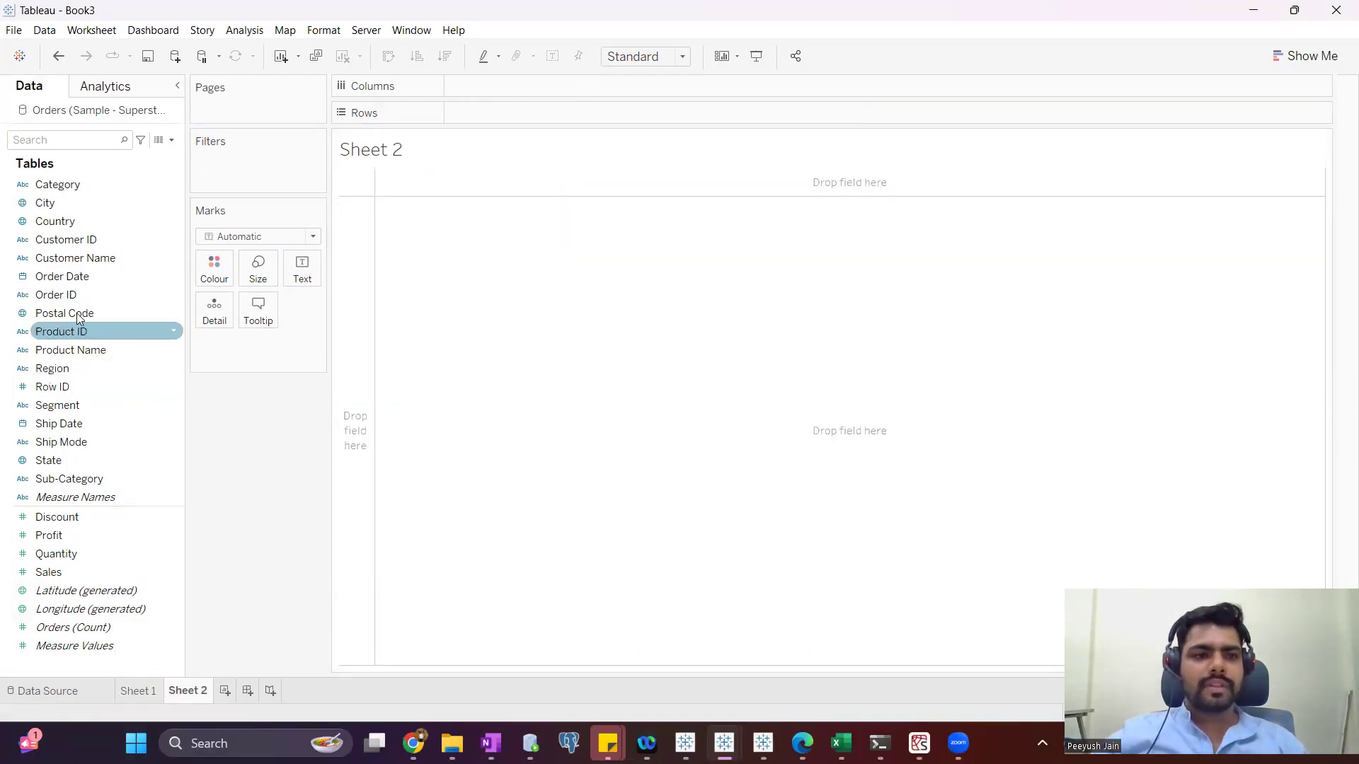
{"action": "left_click_drag", "start_coordinate": [83, 478], "coordinate": [534, 84]}
{"action": "left_click_drag", "start_coordinate": [41, 578], "coordinate": [568, 106]}
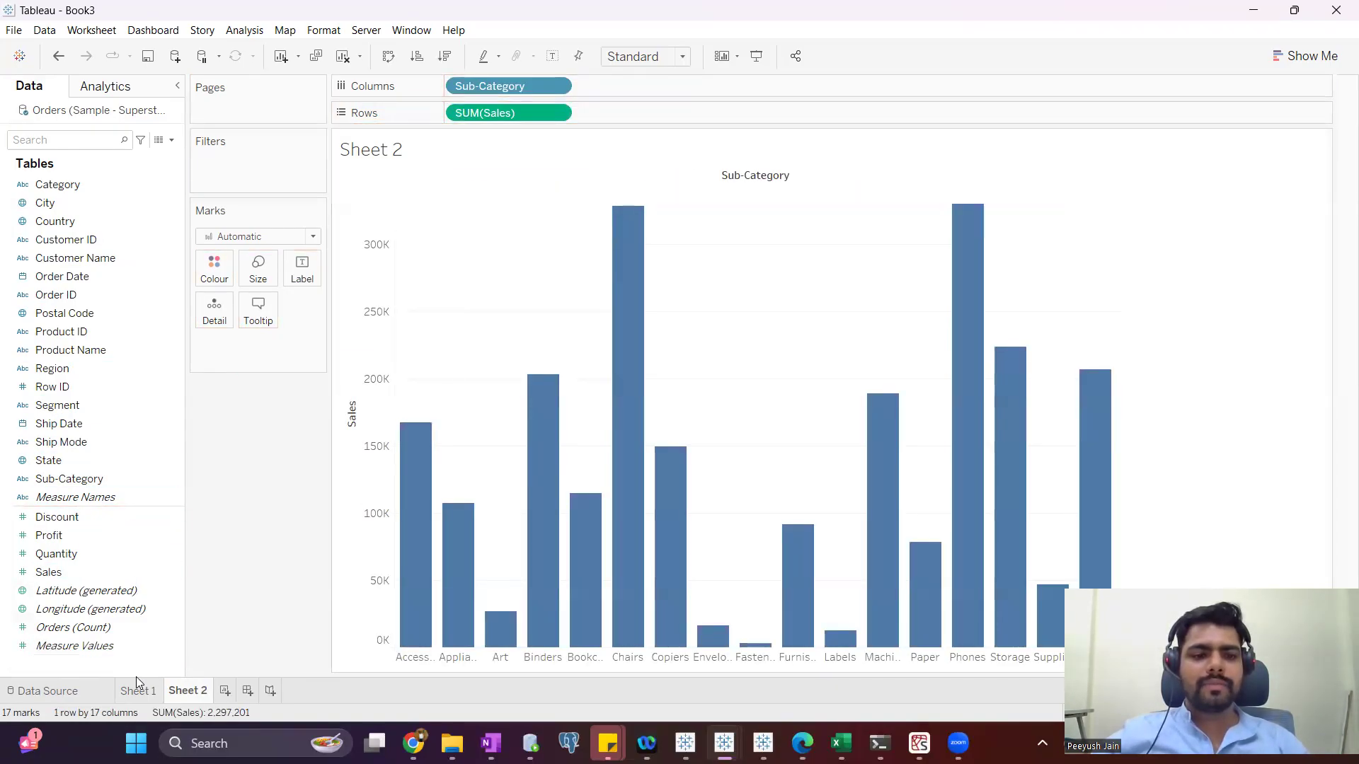
Step: Create a new dashboard with Sheet 1 placed above Sheet 2
{"action": "left_click", "coordinate": [248, 692]}
{"action": "left_click_drag", "start_coordinate": [64, 270], "coordinate": [316, 250]}
{"action": "mouse_move", "coordinate": [81, 307]}
{"action": "left_mouse_down"}
{"action": "mouse_move", "coordinate": [388, 566]}
{"action": "mouse_move", "coordinate": [411, 559]}
{"action": "left_mouse_up"}
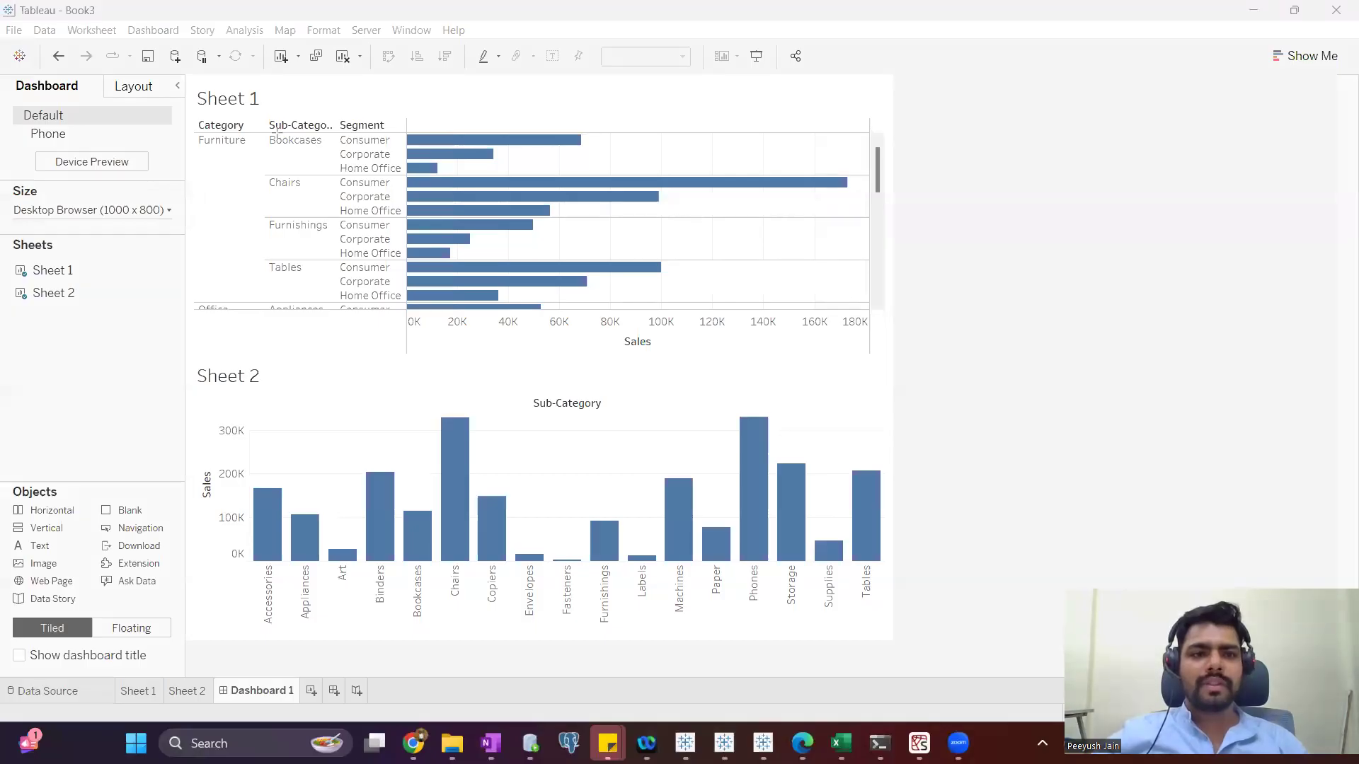
Step: Add an empty layout container above Sheet 1 and make Sheet 1 taller by lowering its border with Sheet 2
{"action": "left_click_drag", "start_coordinate": [191, 80], "coordinate": [884, 140]}
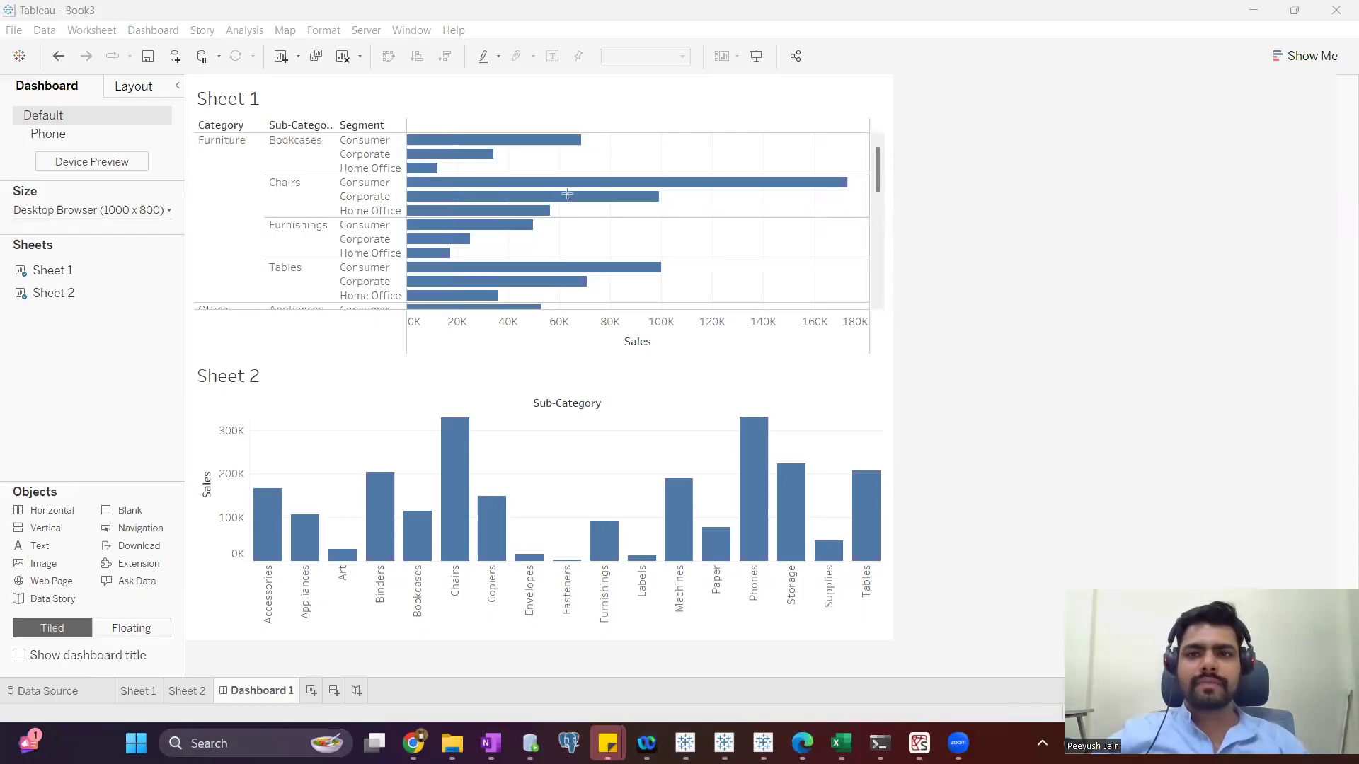
{"action": "left_click_drag", "start_coordinate": [41, 531], "coordinate": [418, 119]}
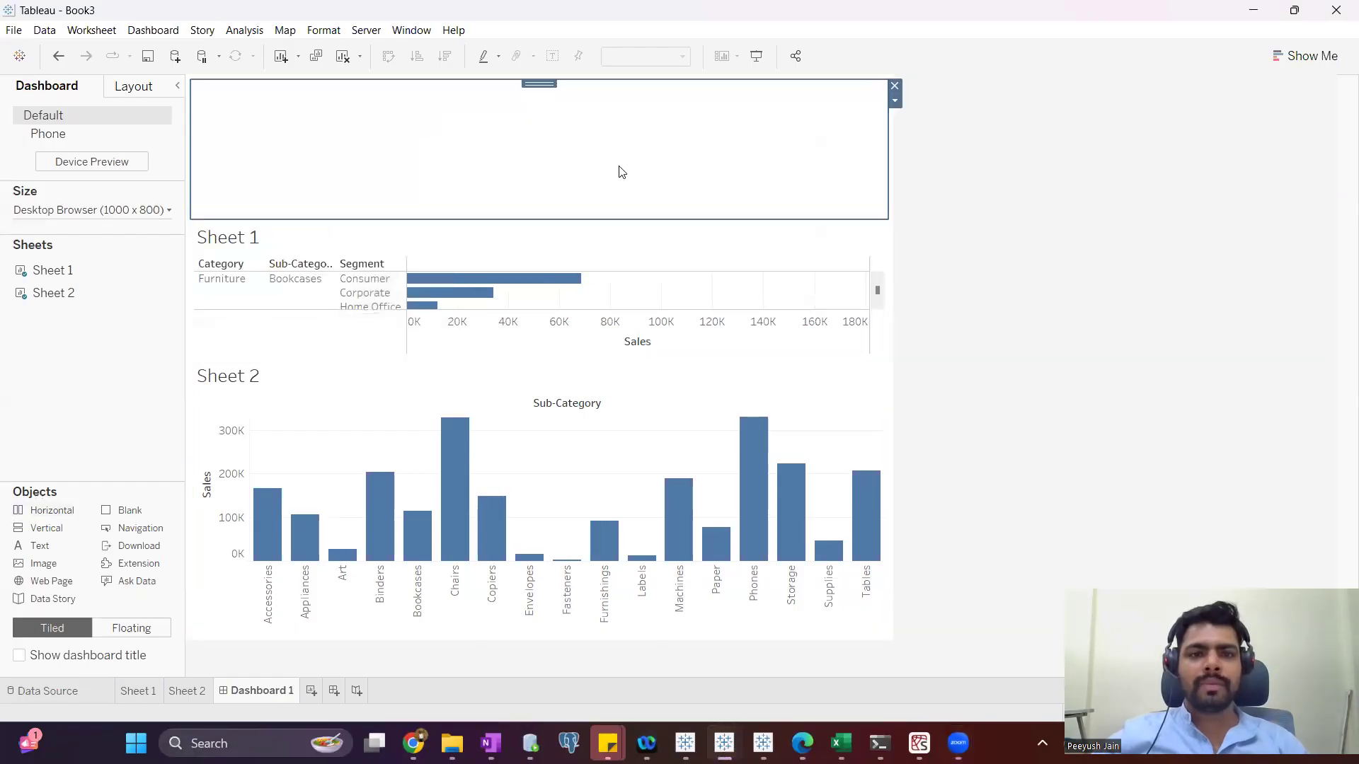
{"action": "left_click_drag", "start_coordinate": [578, 362], "coordinate": [575, 426]}
{"action": "left_click", "coordinate": [628, 228]}
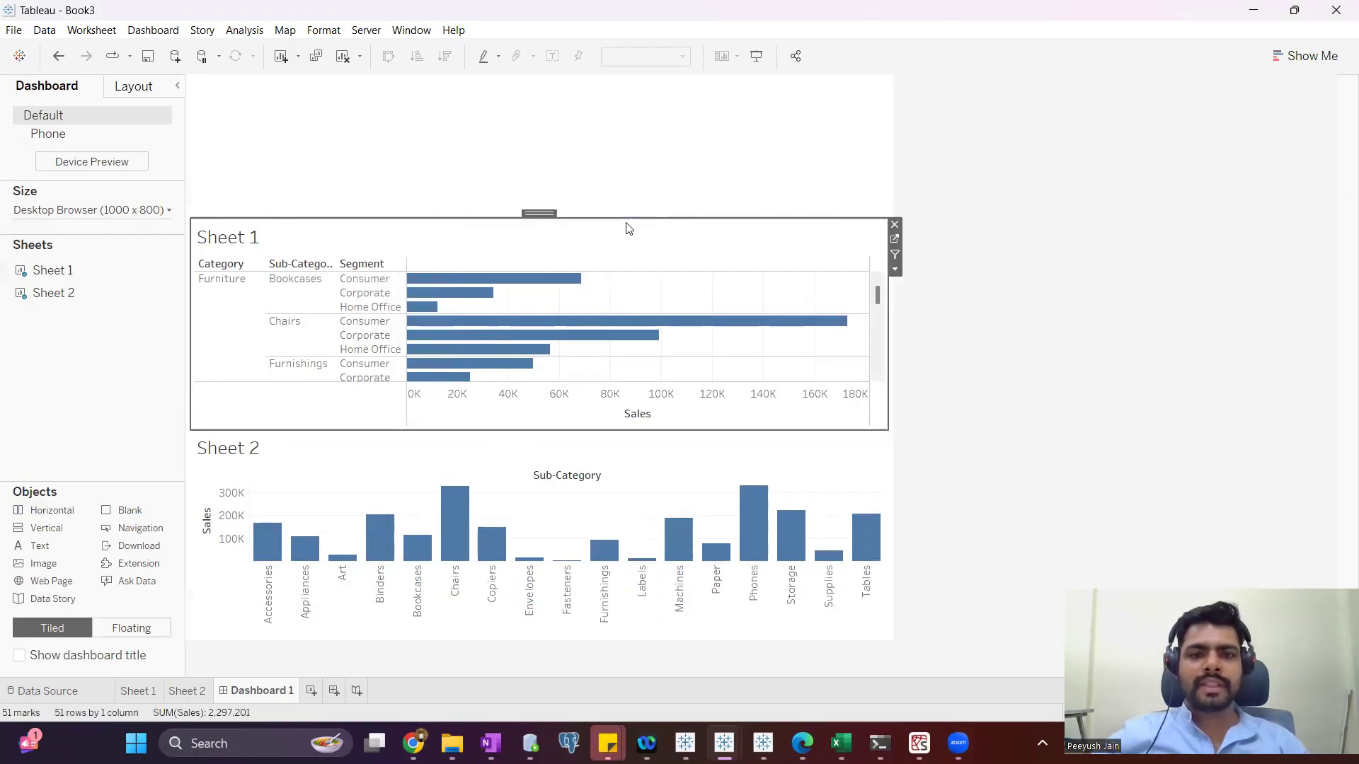
Step: Show Sheet 1's Category, Sub-Category and Segment filters on the dashboard
{"action": "left_click", "coordinate": [895, 269]}
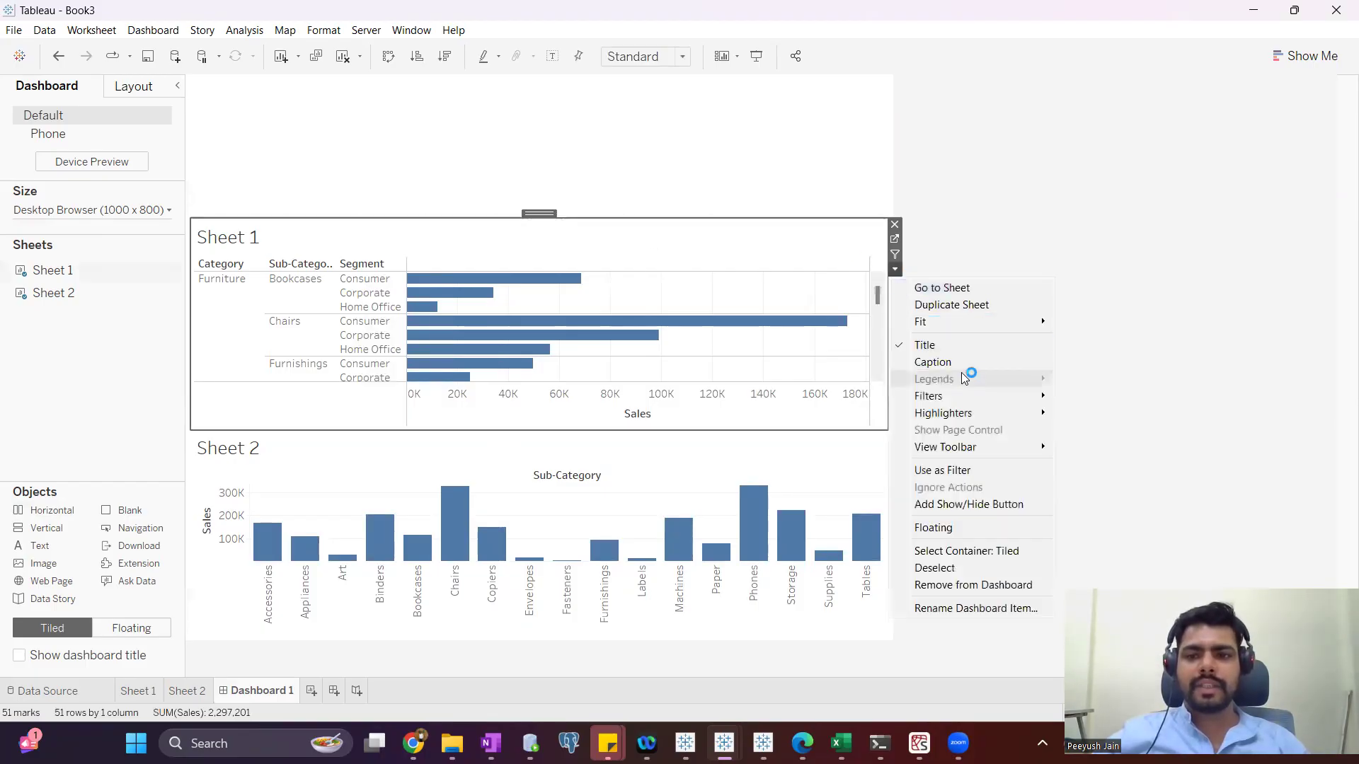
{"action": "mouse_move", "coordinate": [962, 395]}
{"action": "left_click", "coordinate": [1100, 419]}
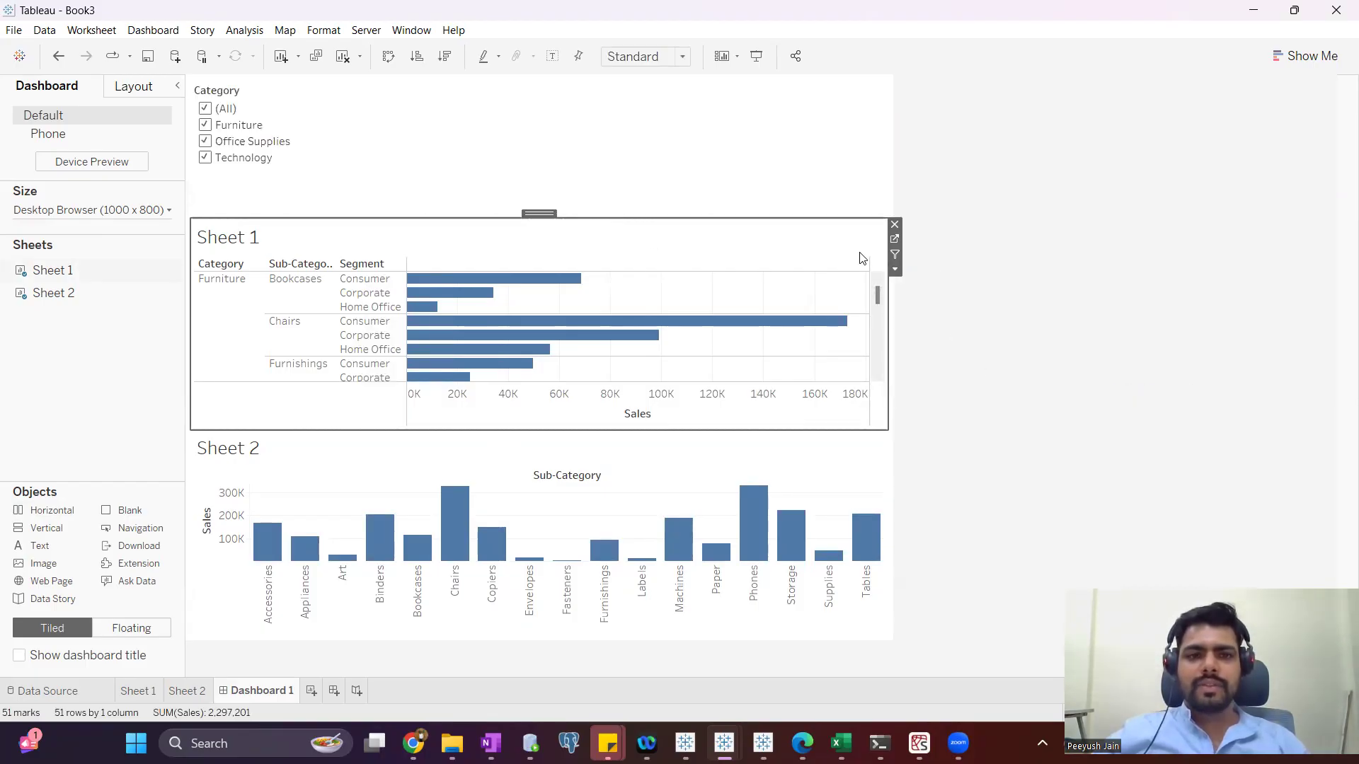
{"action": "mouse_move", "coordinate": [968, 399]}
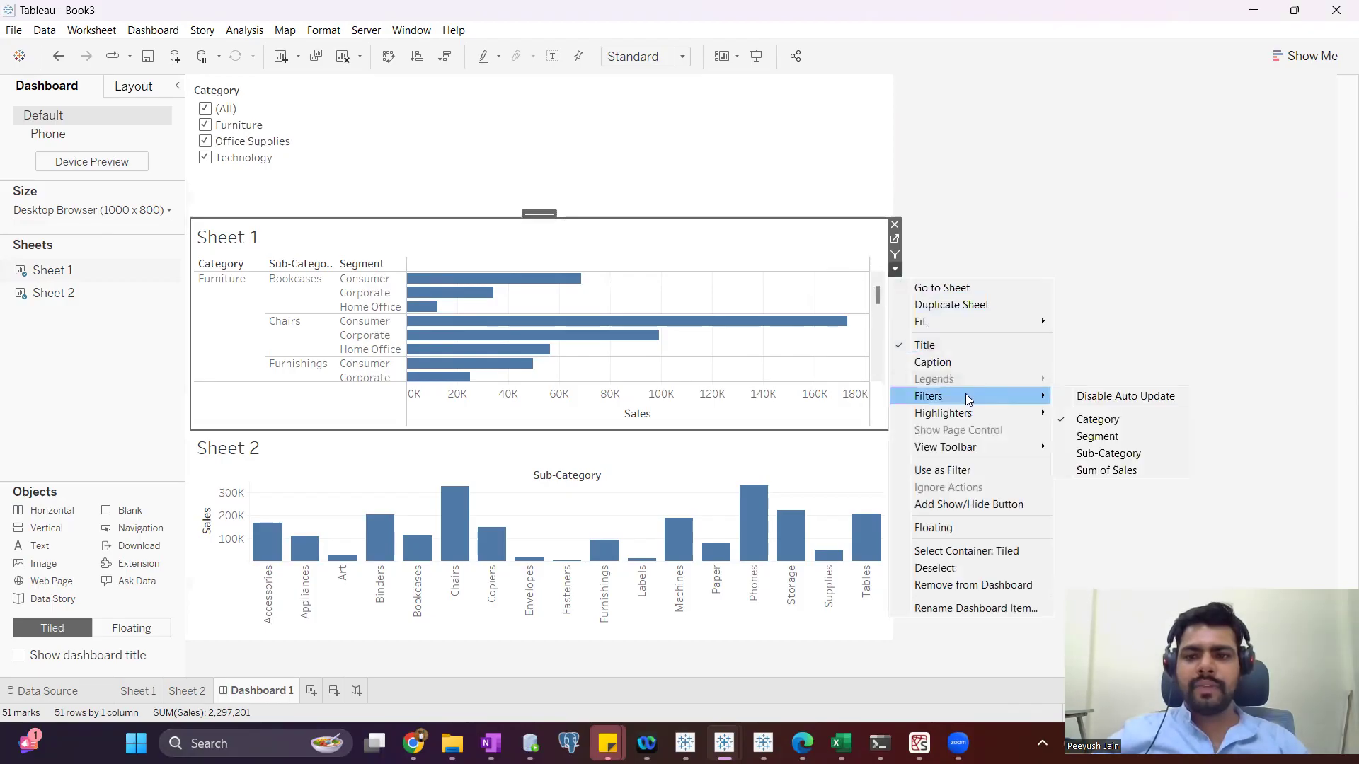
{"action": "left_click", "coordinate": [1118, 449]}
{"action": "left_click", "coordinate": [894, 269]}
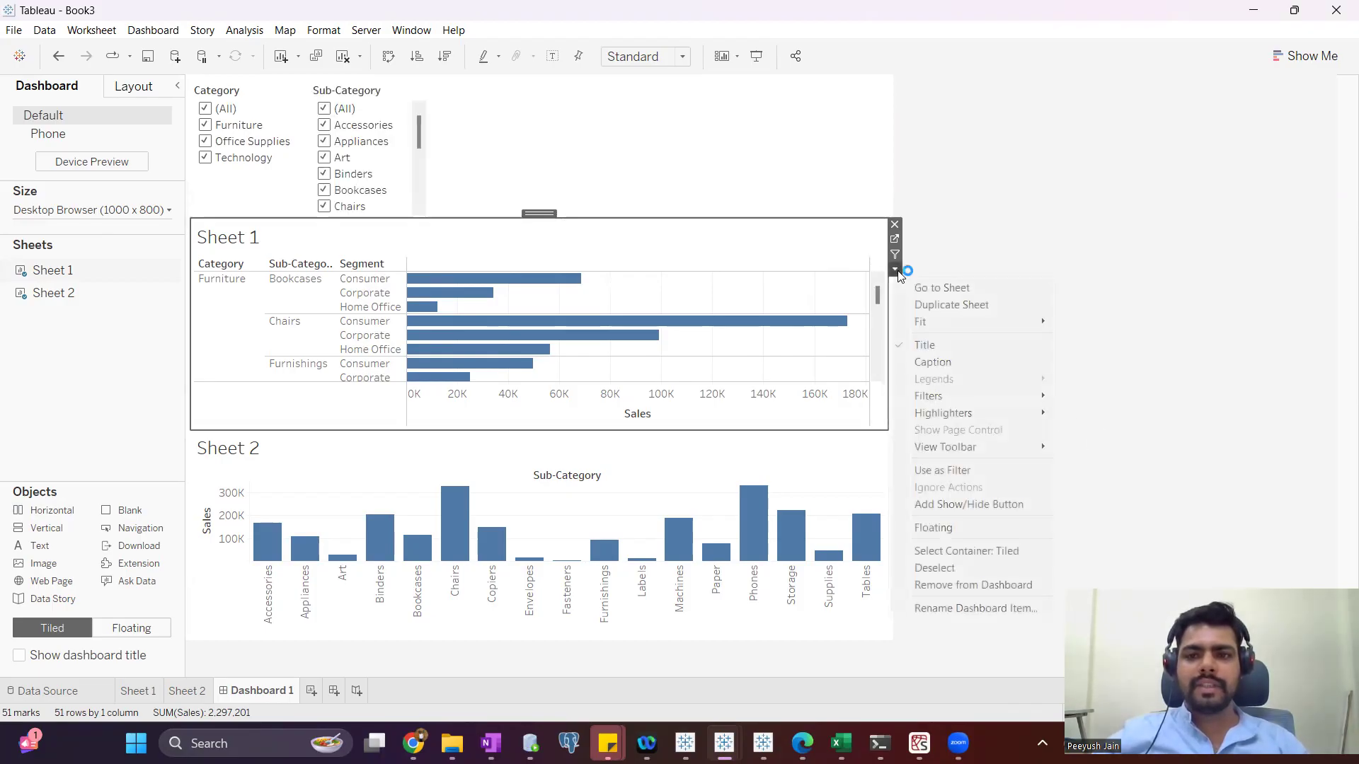
{"action": "mouse_move", "coordinate": [976, 395]}
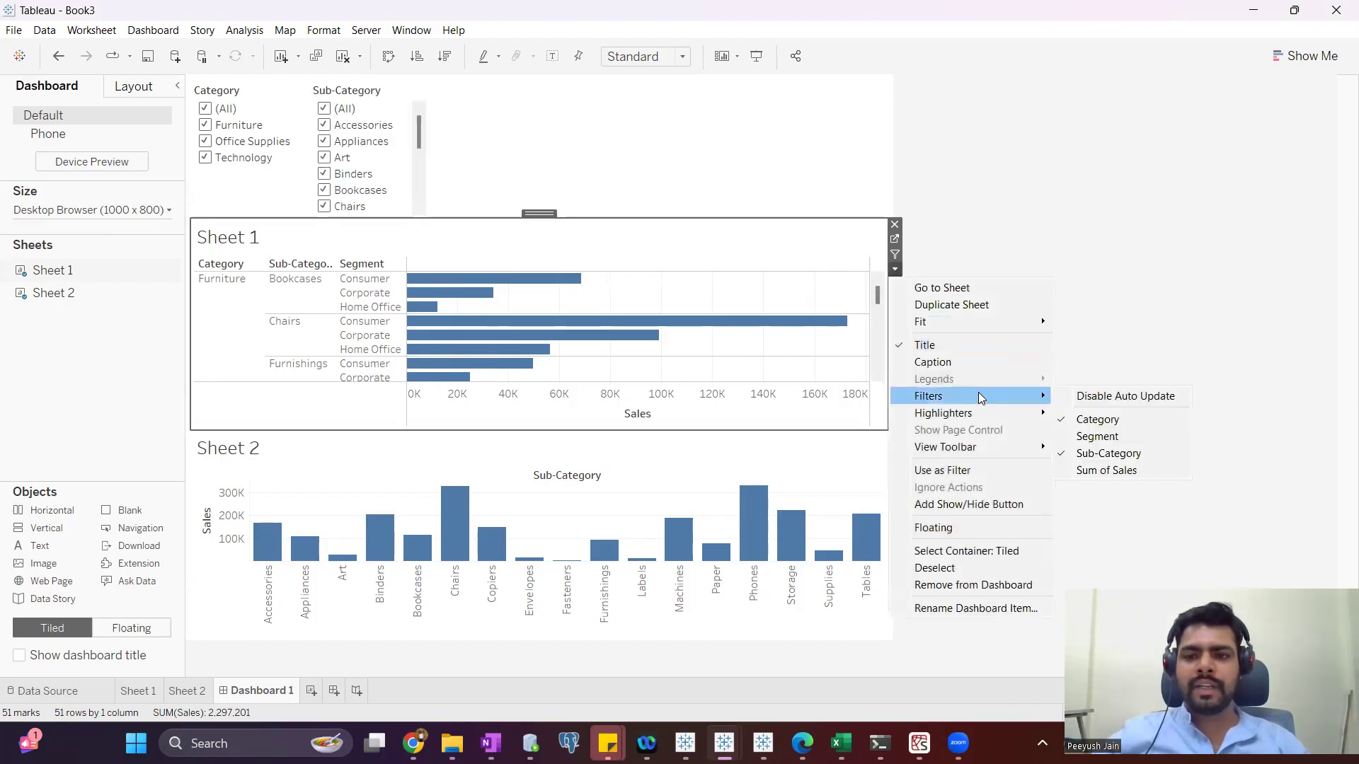
{"action": "left_click", "coordinate": [1097, 436]}
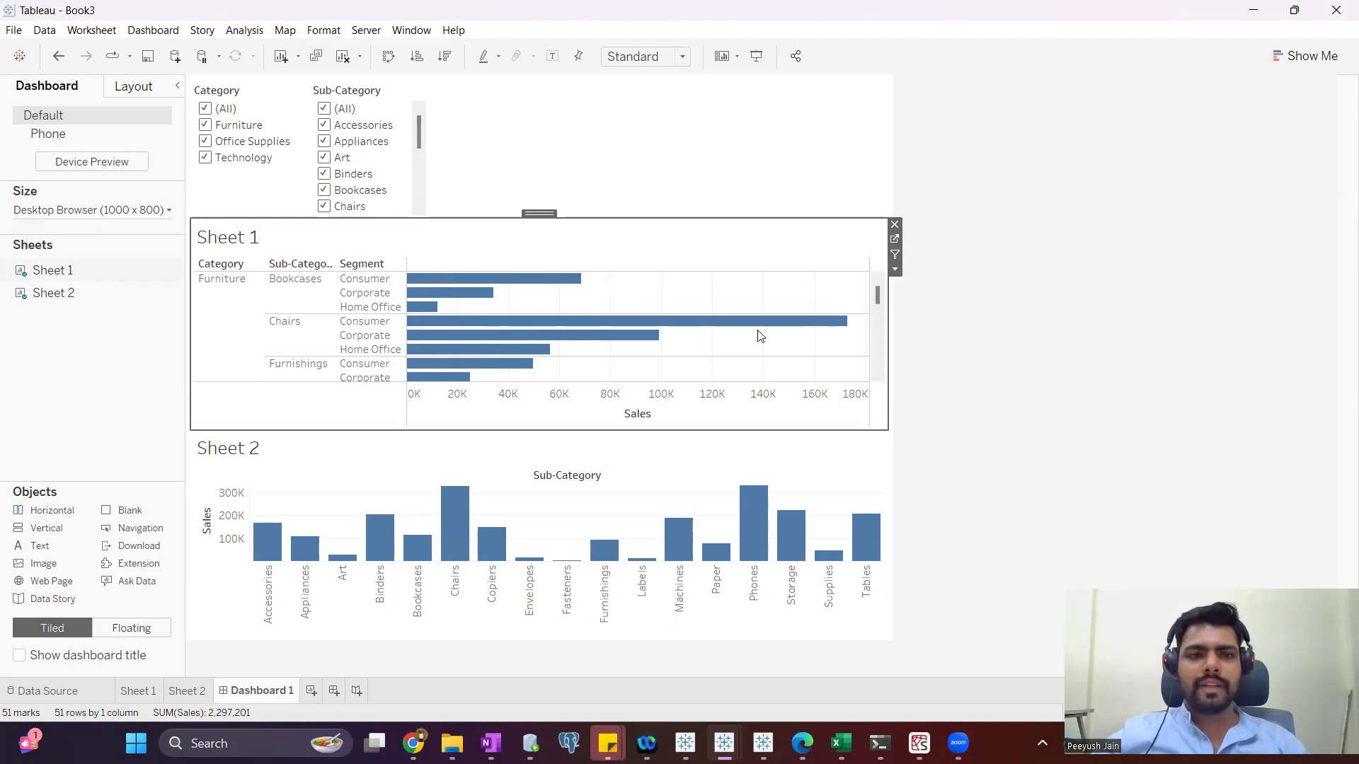
Step: Change the Category, Sub-Category and Segment filters to Multiple Values (dropdown) and reduce the height of the filter row above Sheet 1
{"action": "left_click", "coordinate": [275, 112]}
{"action": "left_click", "coordinate": [317, 115]}
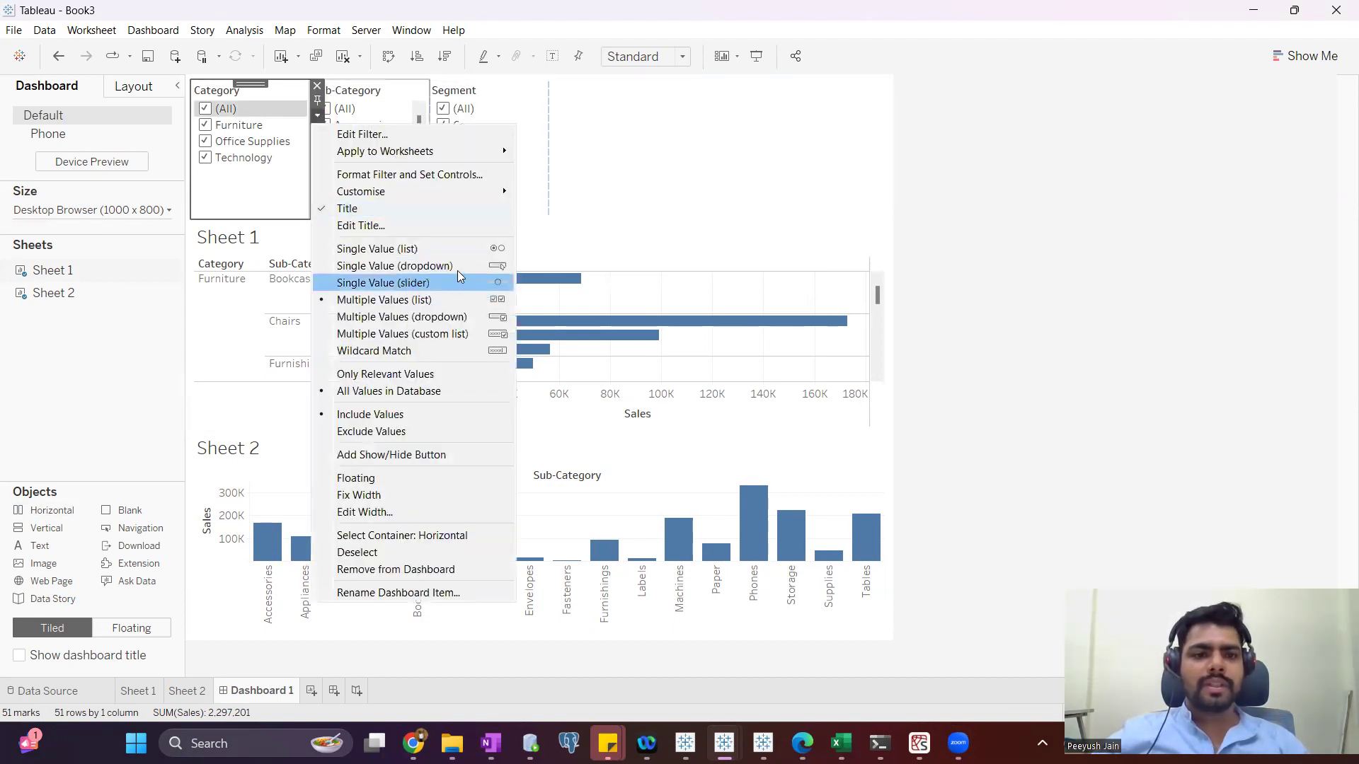
{"action": "left_click", "coordinate": [439, 317]}
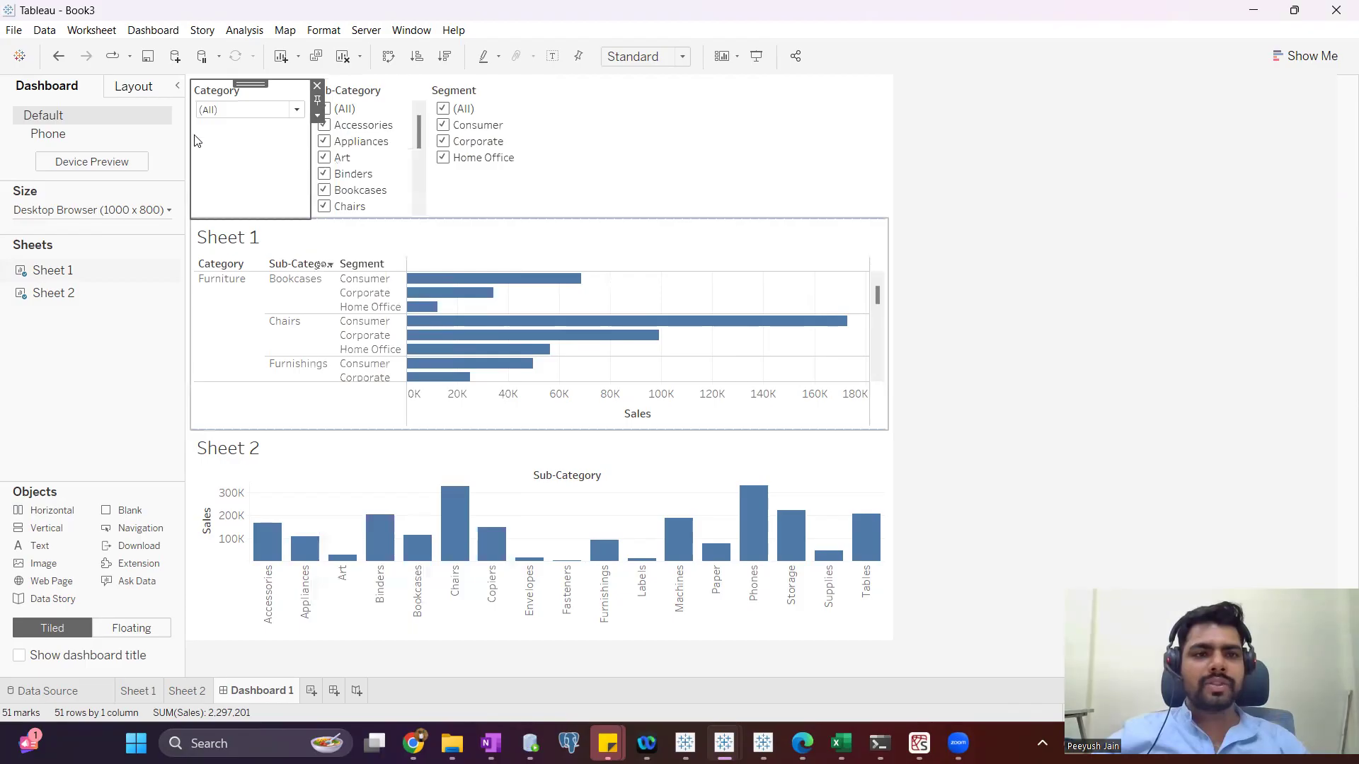
{"action": "left_click", "coordinate": [382, 99]}
{"action": "left_click", "coordinate": [436, 115]}
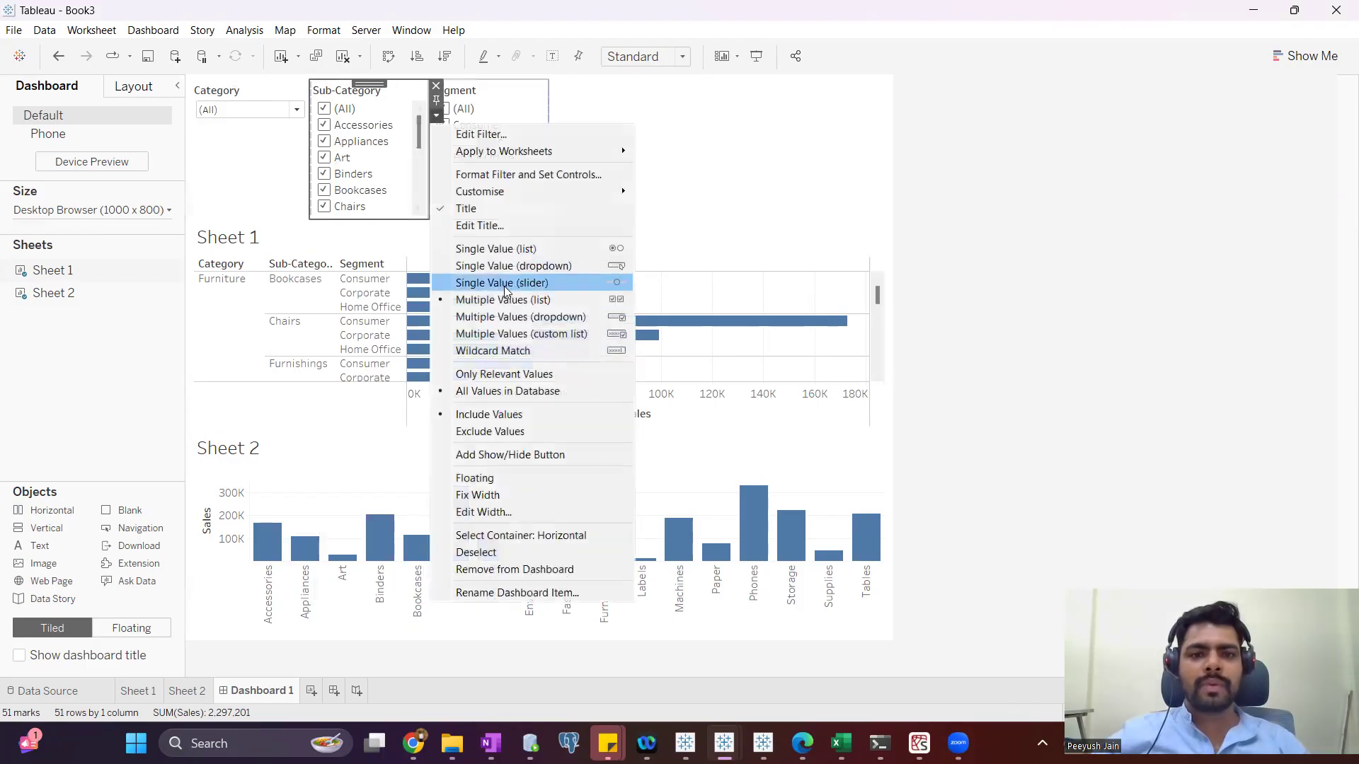
{"action": "left_click", "coordinate": [520, 316]}
{"action": "left_click", "coordinate": [544, 137]}
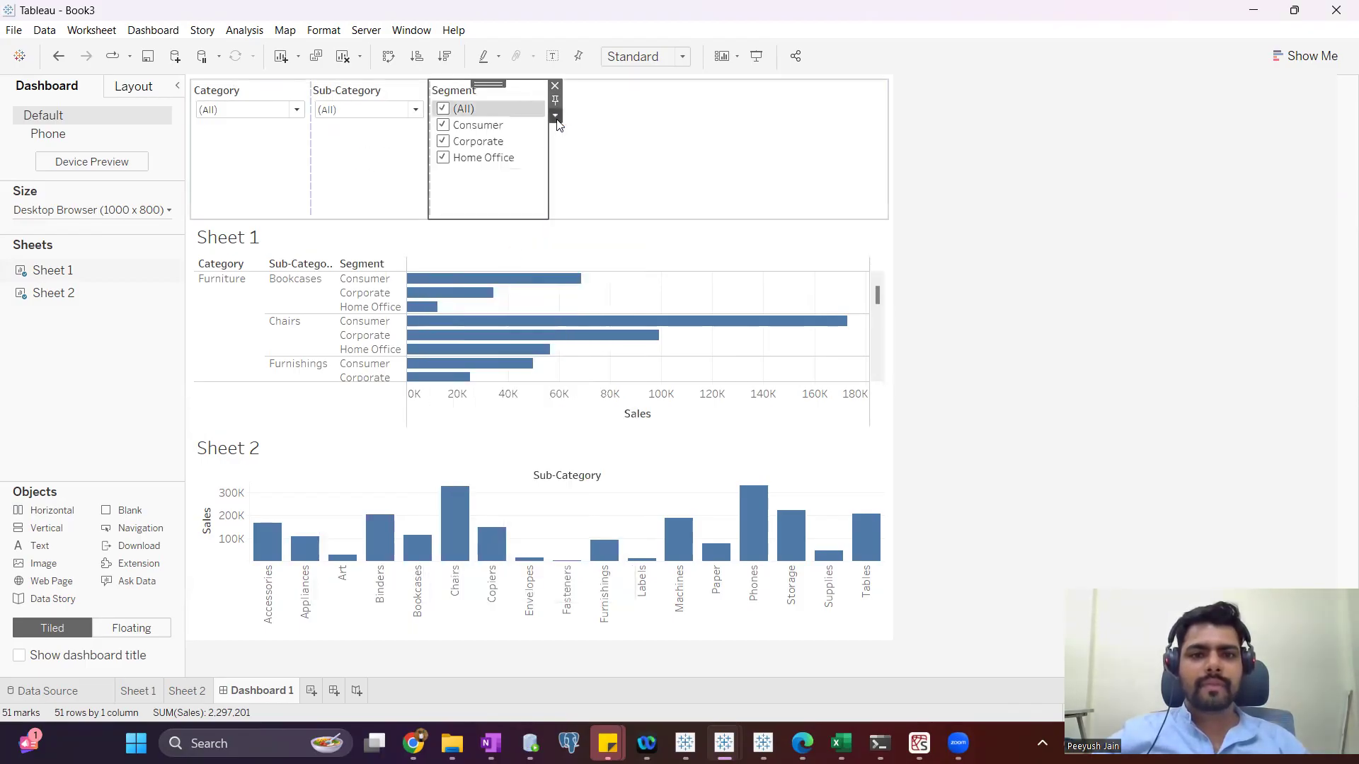
{"action": "left_click", "coordinate": [555, 115]}
{"action": "left_click", "coordinate": [639, 317]}
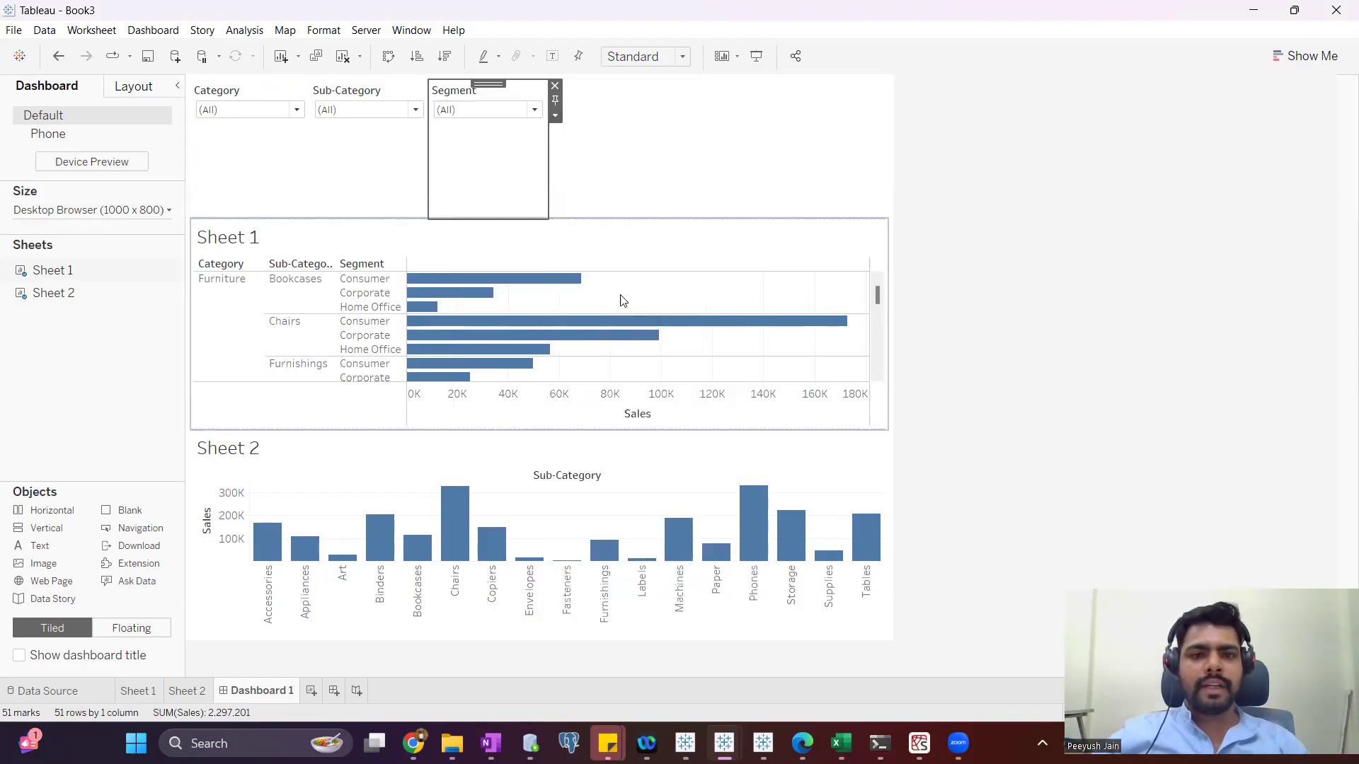
{"action": "left_click_drag", "start_coordinate": [613, 220], "coordinate": [616, 153]}
{"action": "left_click", "coordinate": [220, 105]}
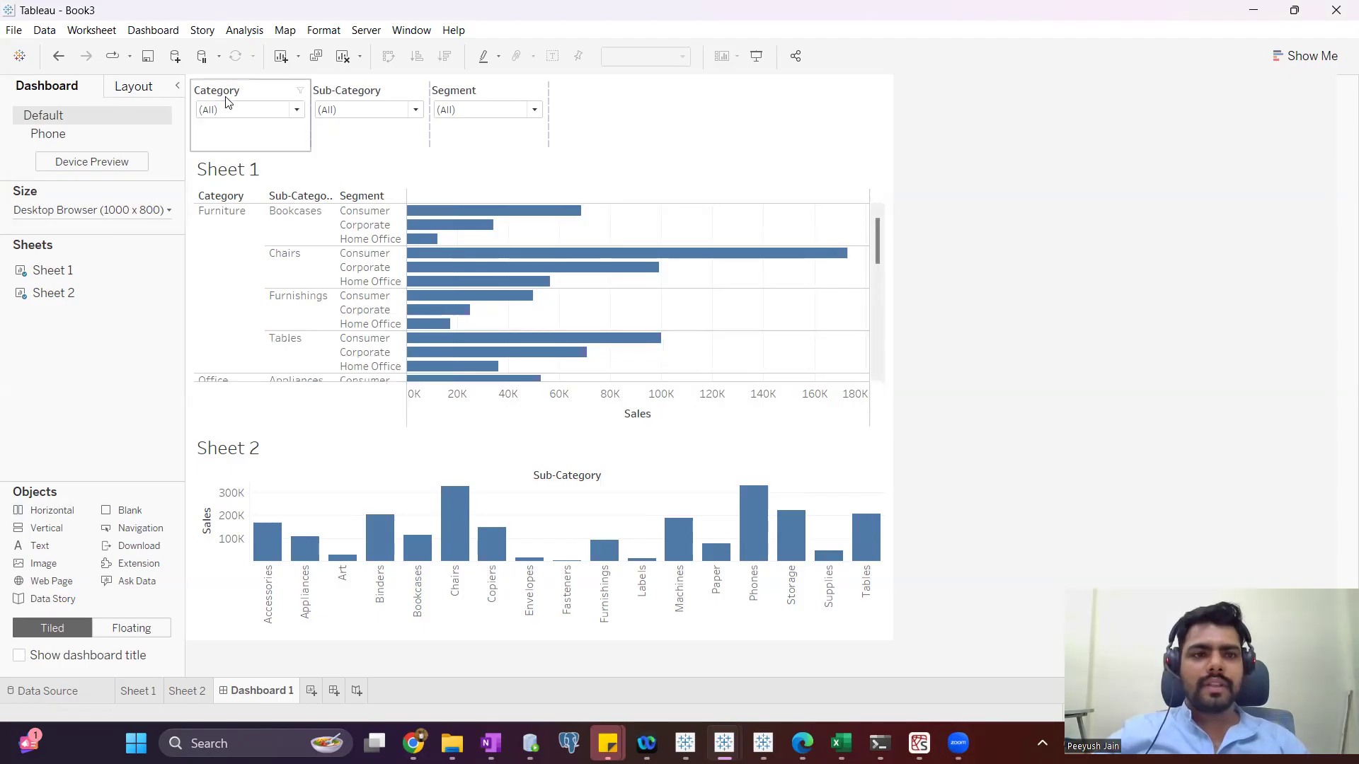
{"action": "left_click", "coordinate": [317, 115]}
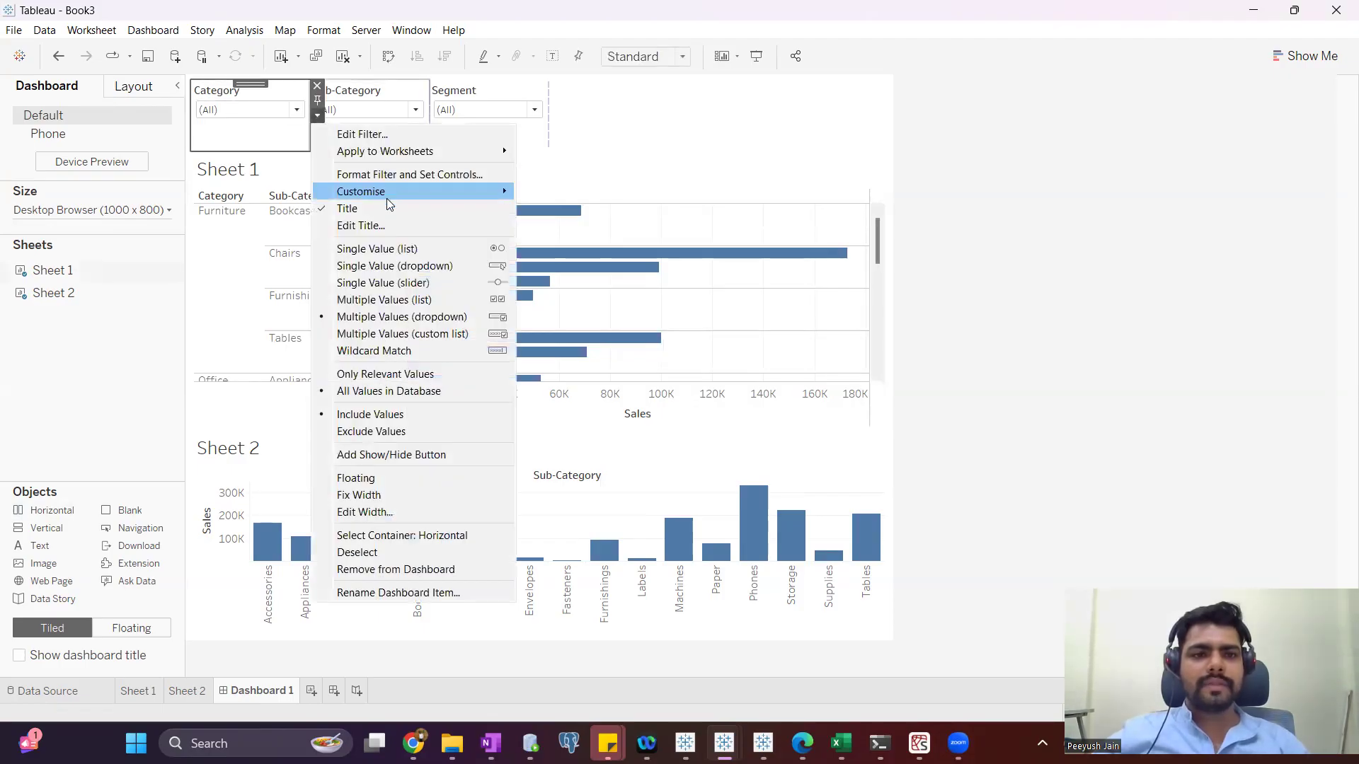
{"action": "mouse_move", "coordinate": [387, 198]}
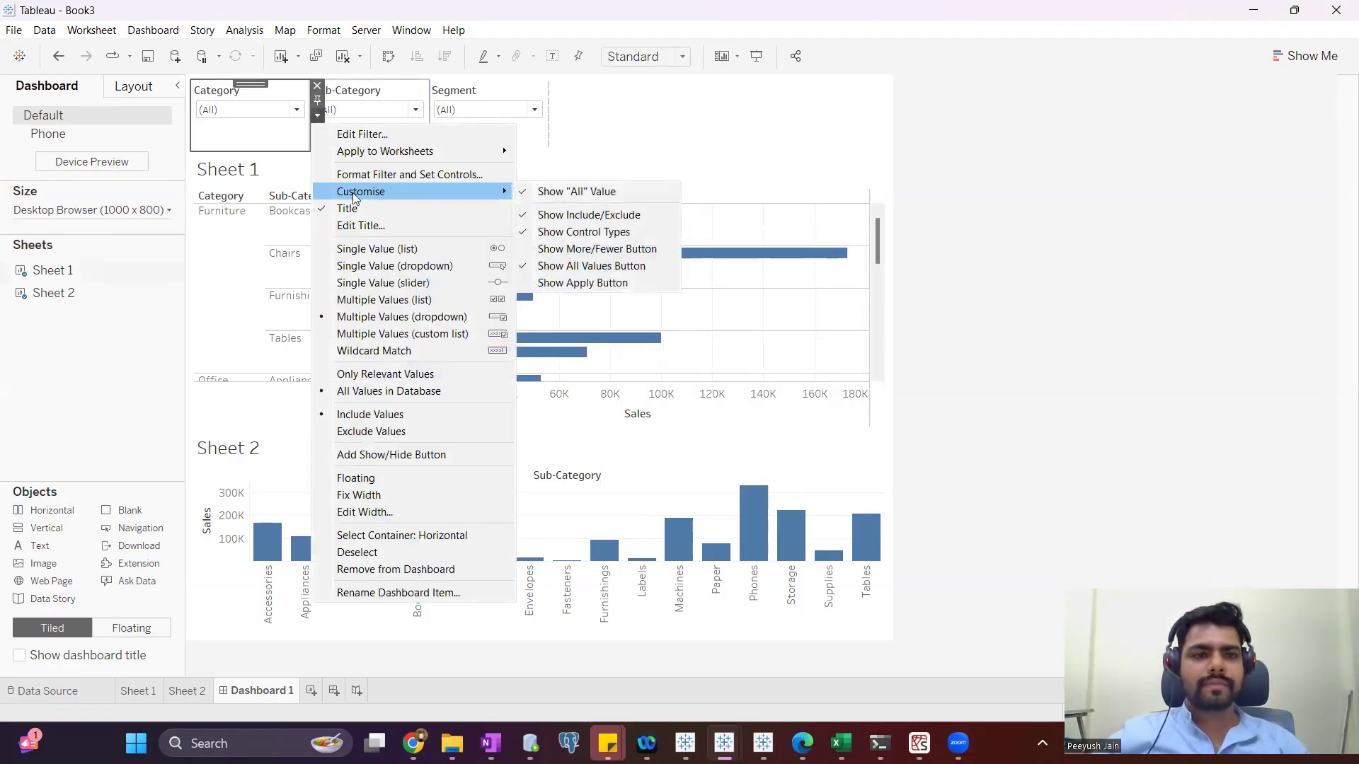
{"action": "left_click", "coordinate": [226, 112]}
{"action": "left_click", "coordinate": [924, 169]}
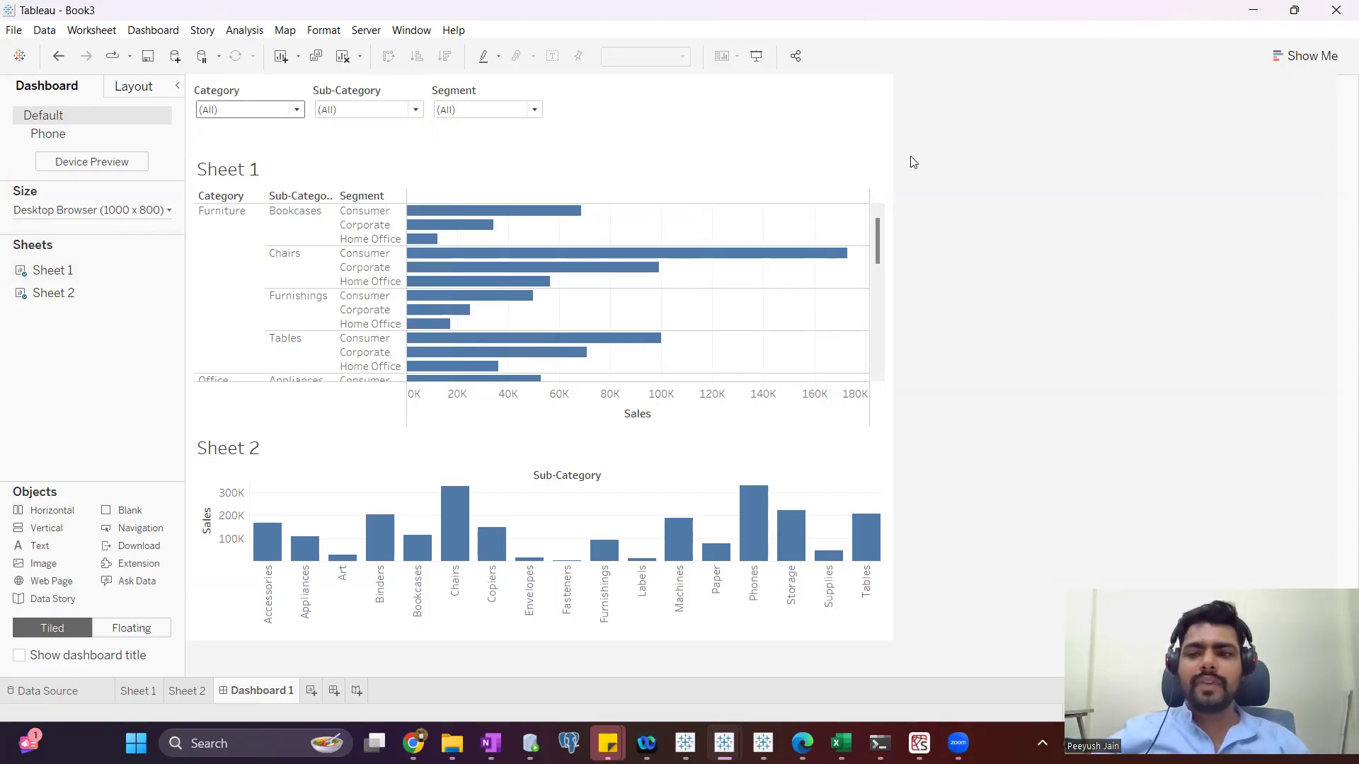
Step: Create a new worksheet and a calculated field named Reset Filter with the formula 'Reset Filter'
{"action": "left_click", "coordinate": [311, 691]}
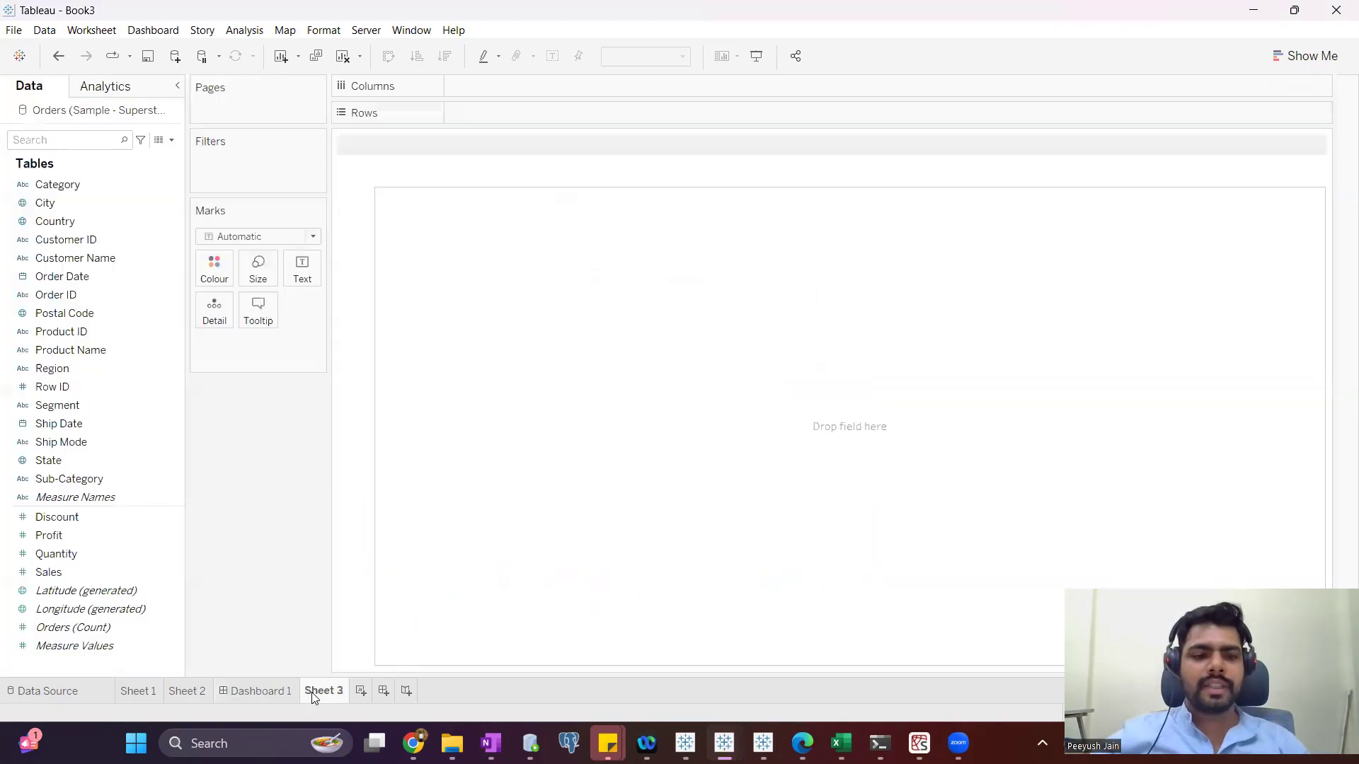
{"action": "left_click", "coordinate": [172, 140]}
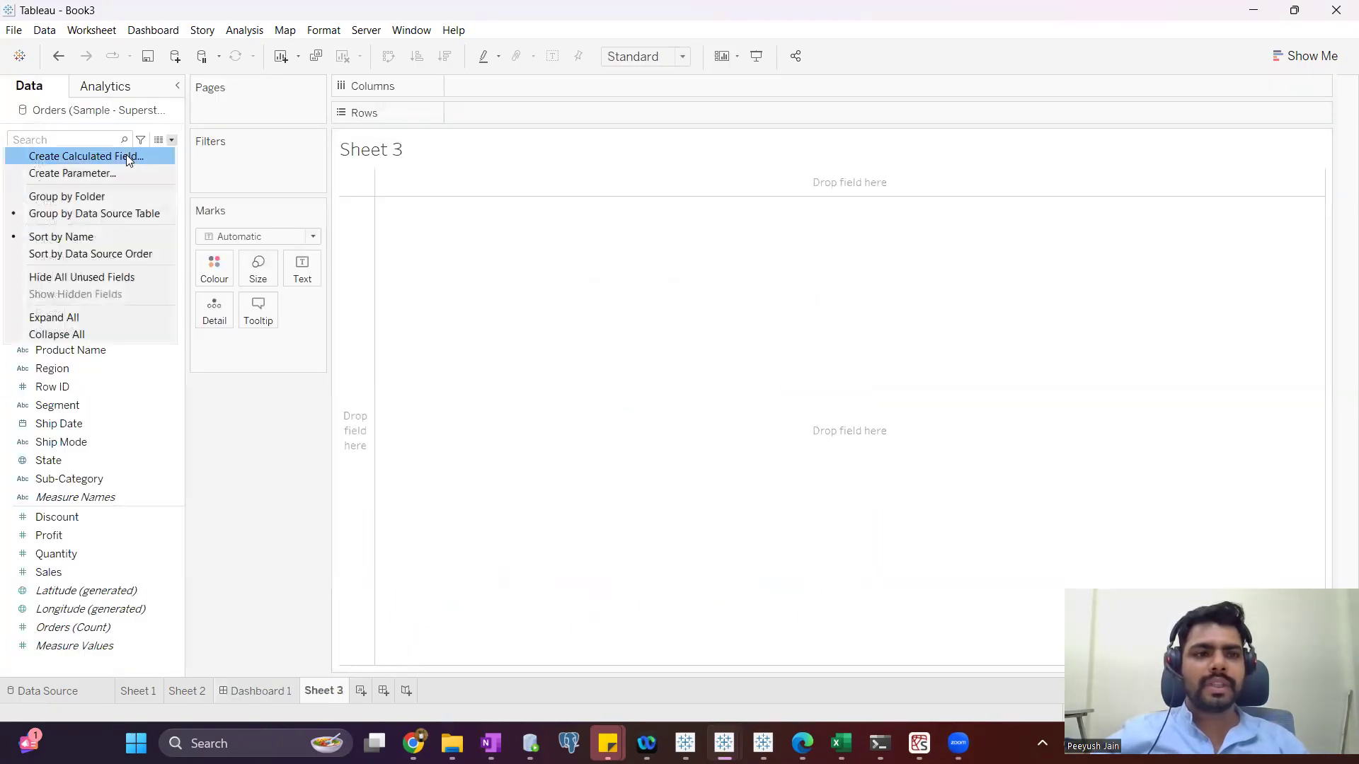
{"action": "left_click", "coordinate": [92, 151]}
{"action": "type", "text": "Re"}
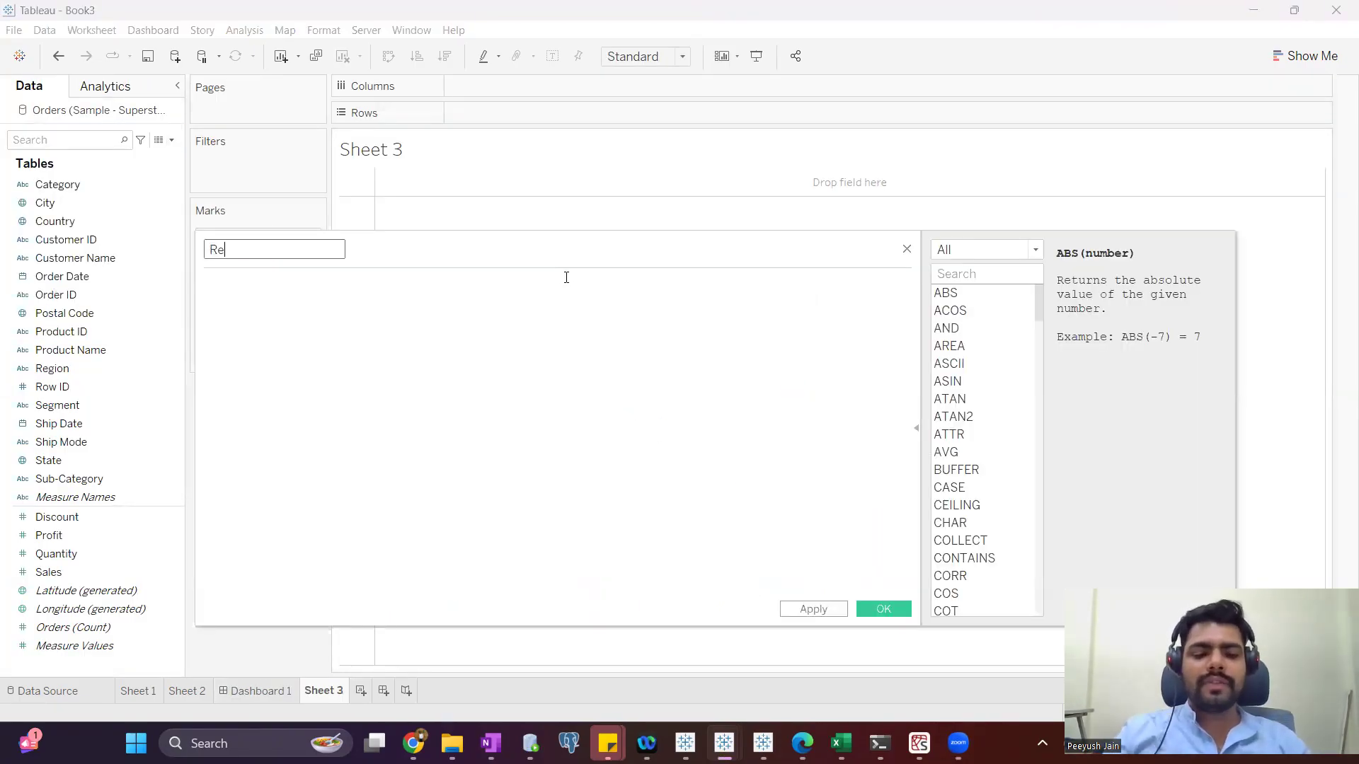
{"action": "type", "text": "set Filter"}
{"action": "left_click", "coordinate": [566, 277]}
{"action": "type", "text": "'"}
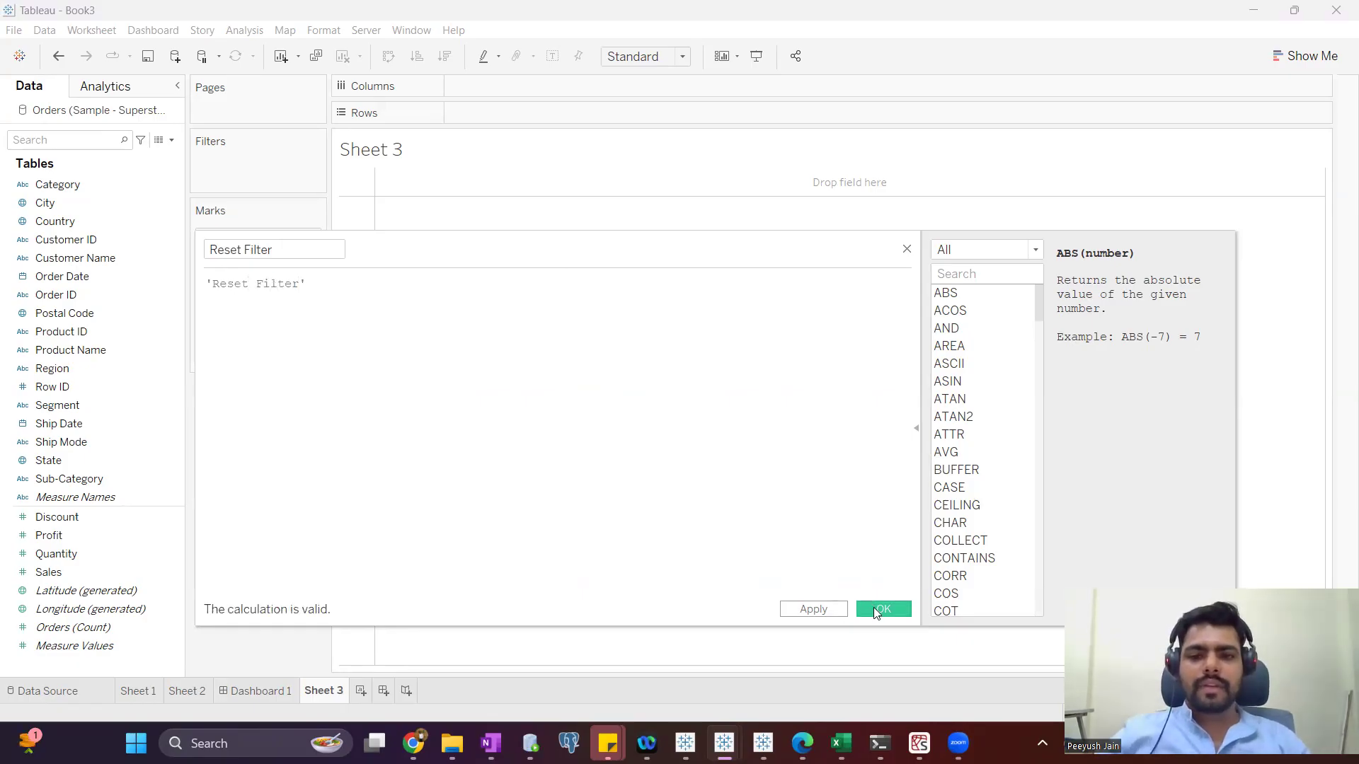
{"action": "left_click", "coordinate": [882, 609]}
Step: Place the Reset Filter field as text on Sheet 3 and fit the sheet to Entire View
{"action": "left_click_drag", "start_coordinate": [71, 386], "coordinate": [306, 275]}
{"action": "left_click", "coordinate": [644, 56]}
{"action": "left_click", "coordinate": [635, 121]}
Step: Format Sheet 3's worksheet font as bold, size 28
{"action": "right_click", "coordinate": [484, 317]}
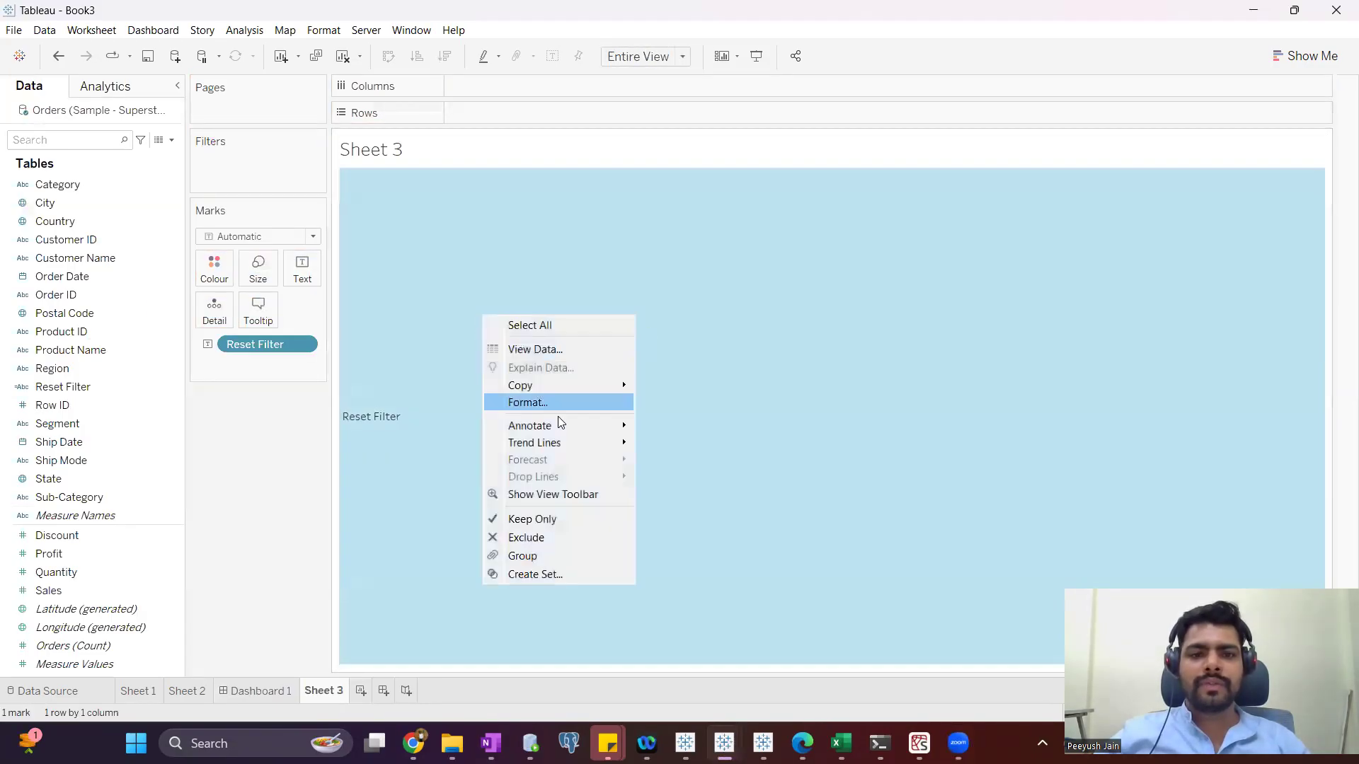
{"action": "left_click", "coordinate": [553, 402]}
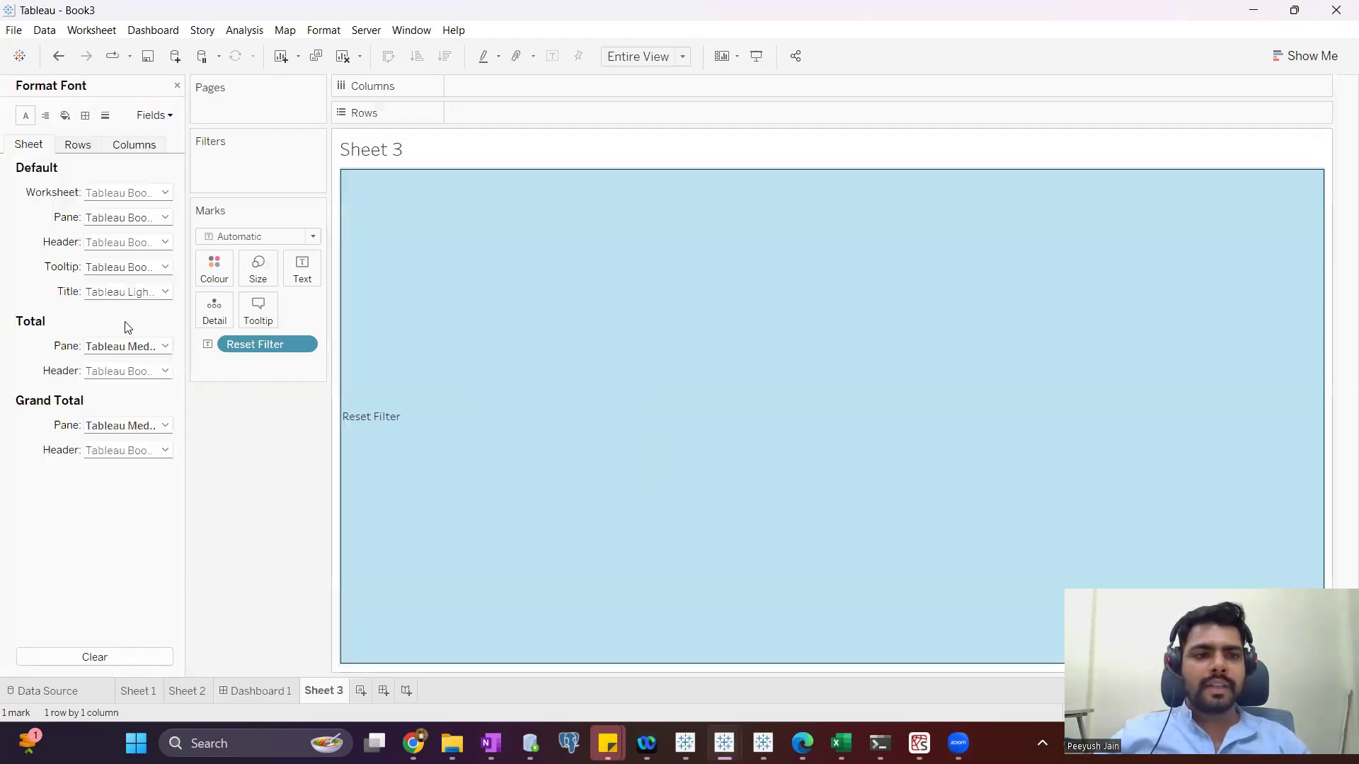
{"action": "left_click", "coordinate": [113, 193]}
{"action": "left_click", "coordinate": [129, 239]}
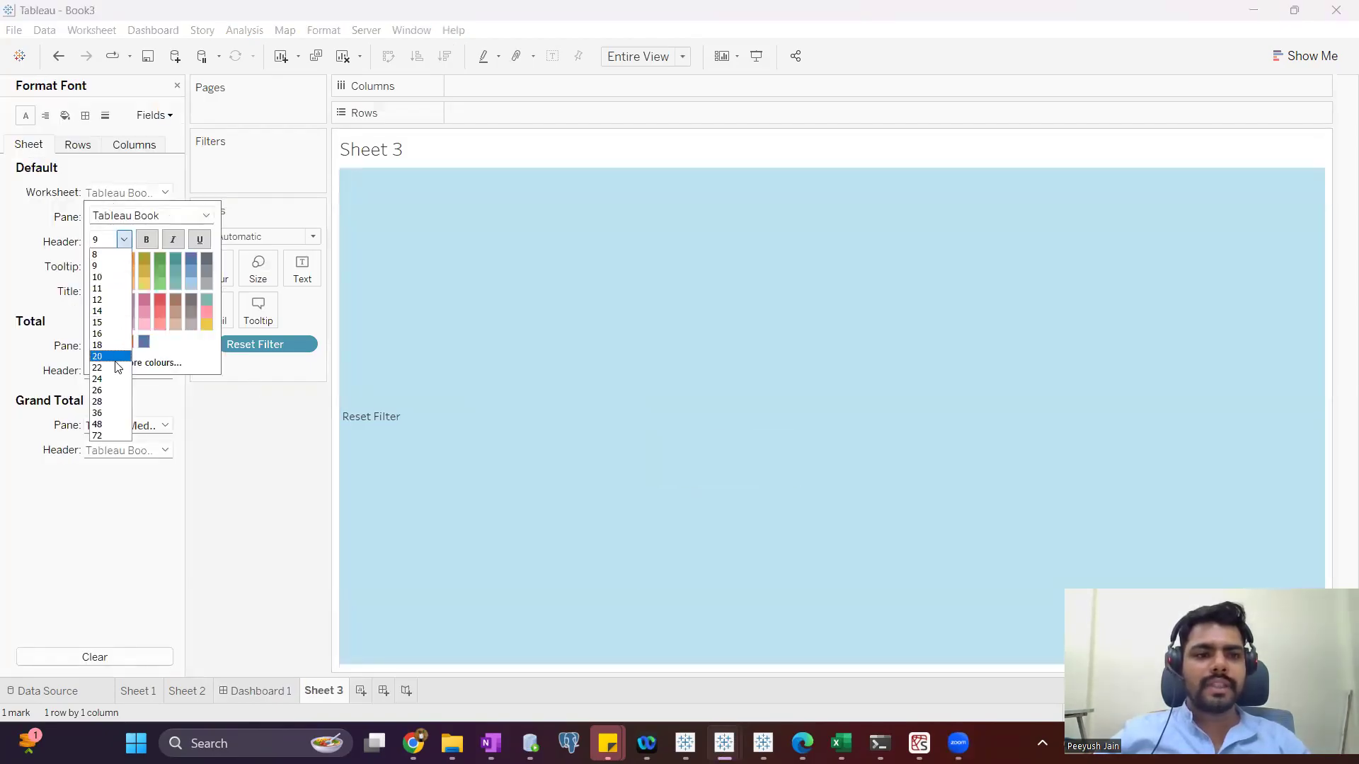
{"action": "left_click", "coordinate": [111, 401]}
{"action": "left_click", "coordinate": [146, 239]}
{"action": "left_click", "coordinate": [193, 453]}
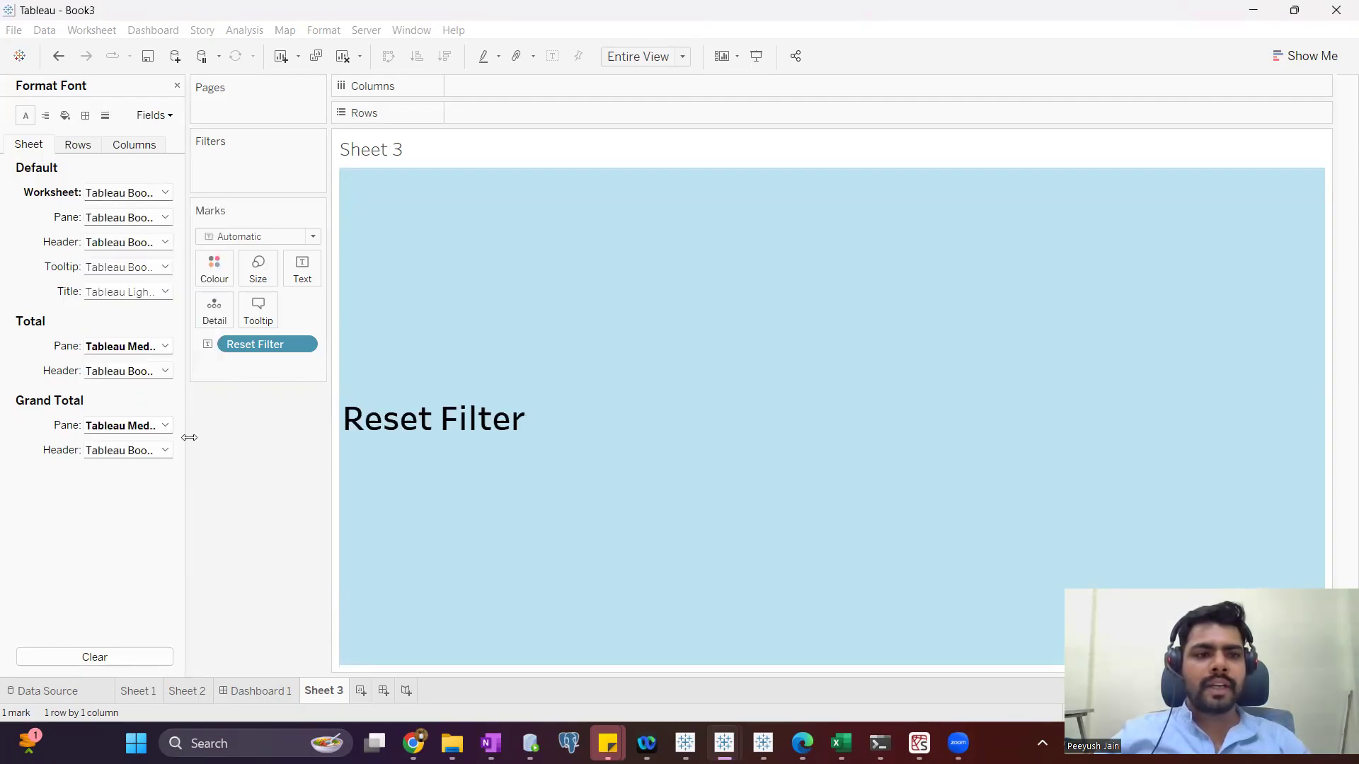
Step: Centre the pane text of Sheet 3 horizontally
{"action": "left_click", "coordinate": [53, 119]}
{"action": "left_click", "coordinate": [140, 193]}
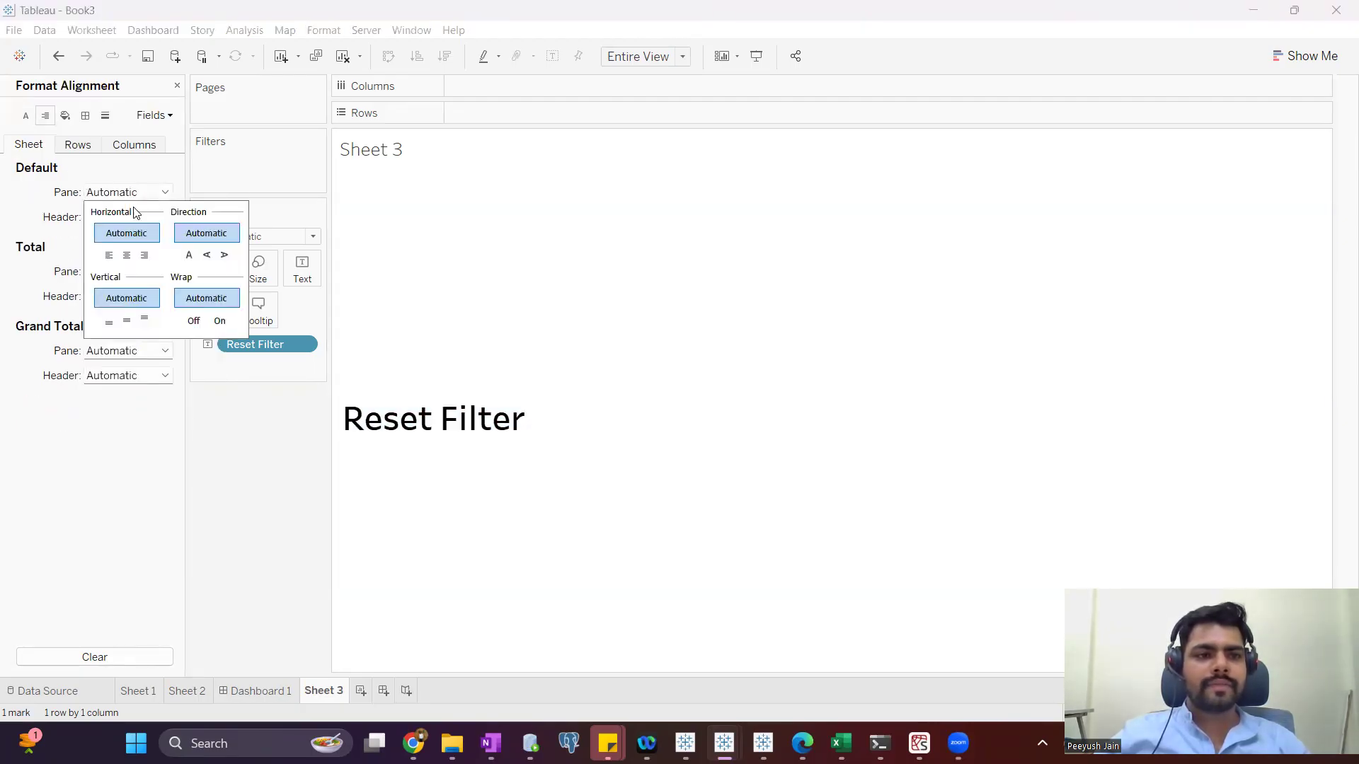
{"action": "left_click", "coordinate": [127, 255]}
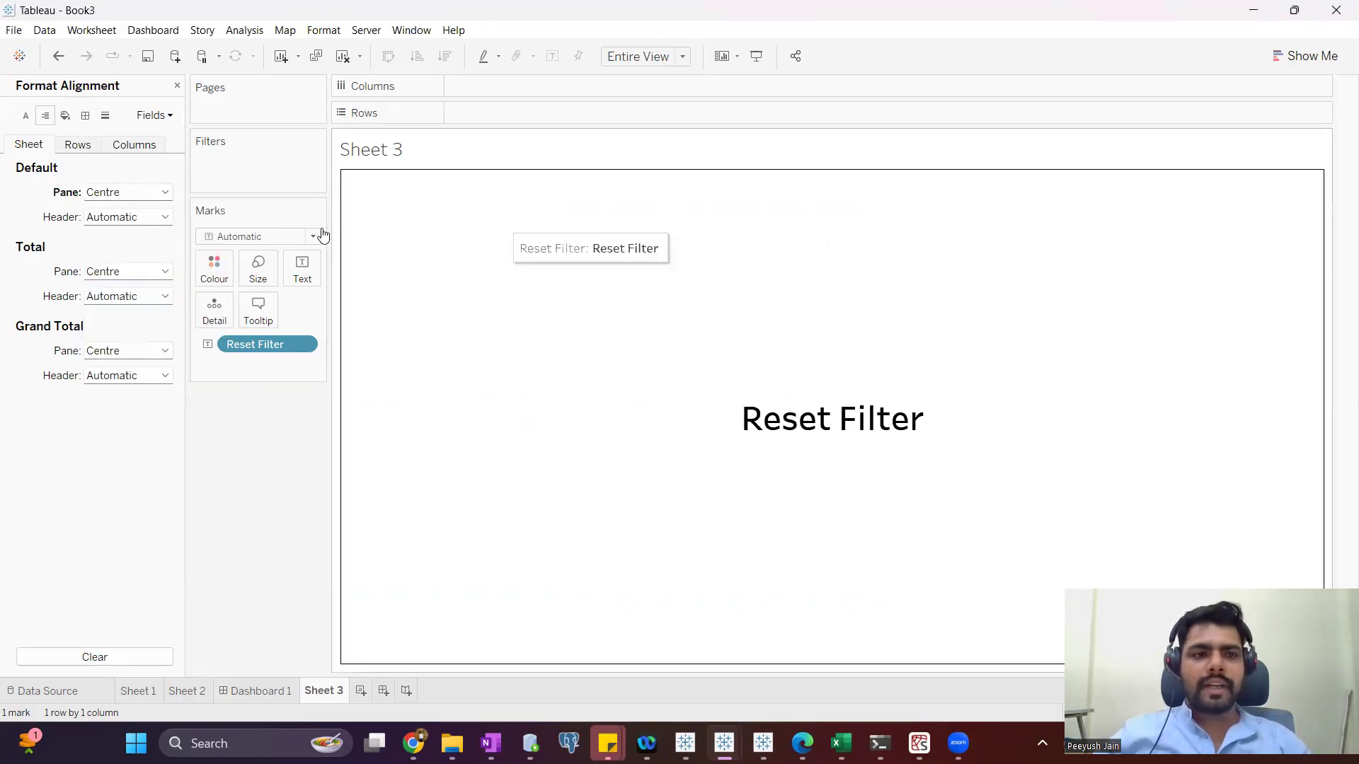
Step: Set Sheet 3's worksheet shading to orange, trying other recent colours first
{"action": "left_click", "coordinate": [65, 116]}
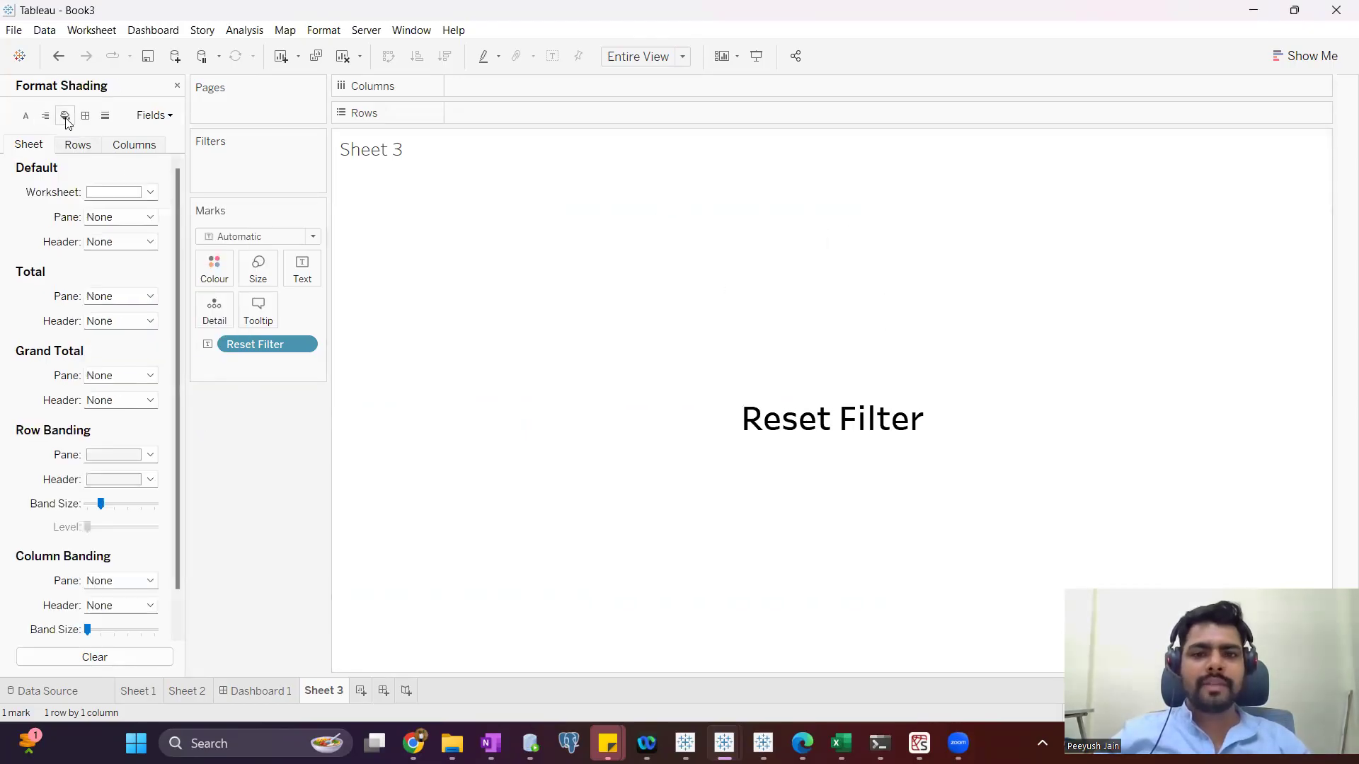
{"action": "left_click", "coordinate": [119, 193]}
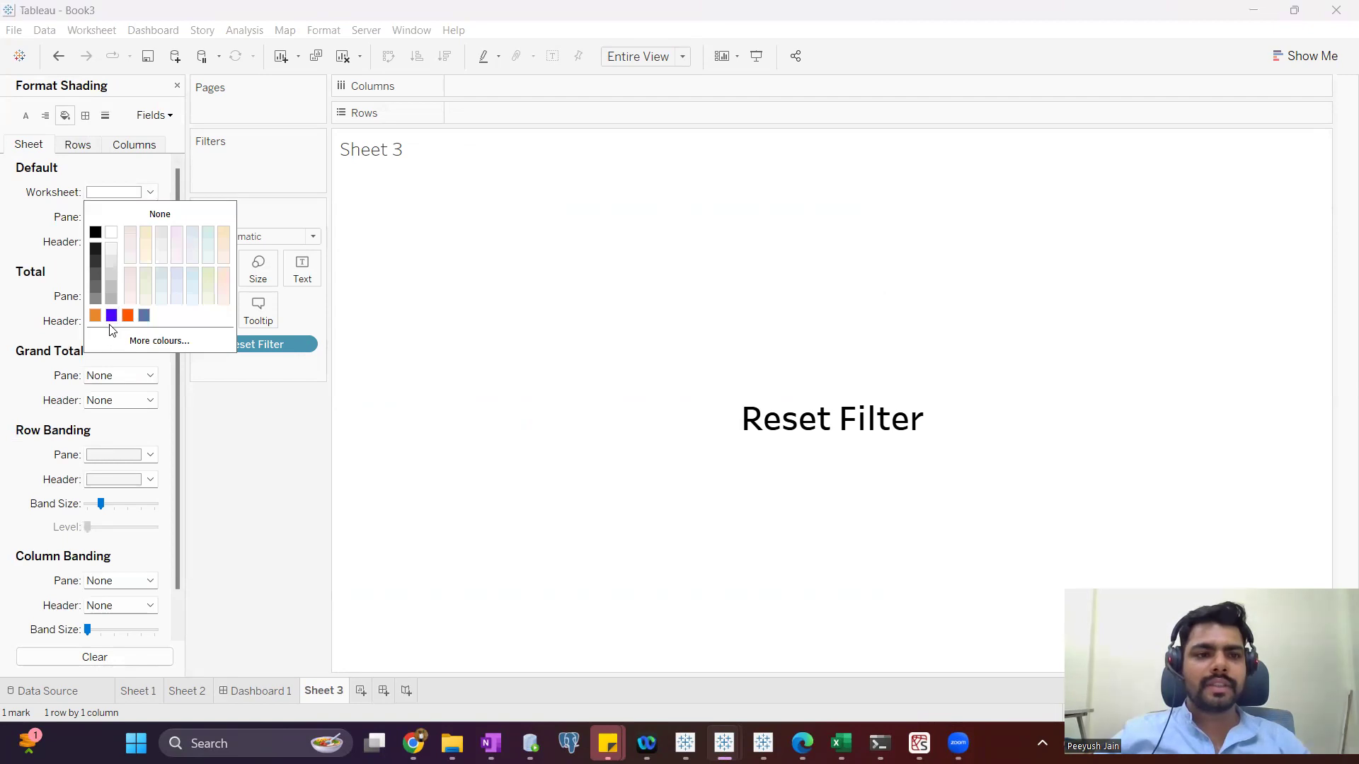
{"action": "left_click", "coordinate": [145, 317]}
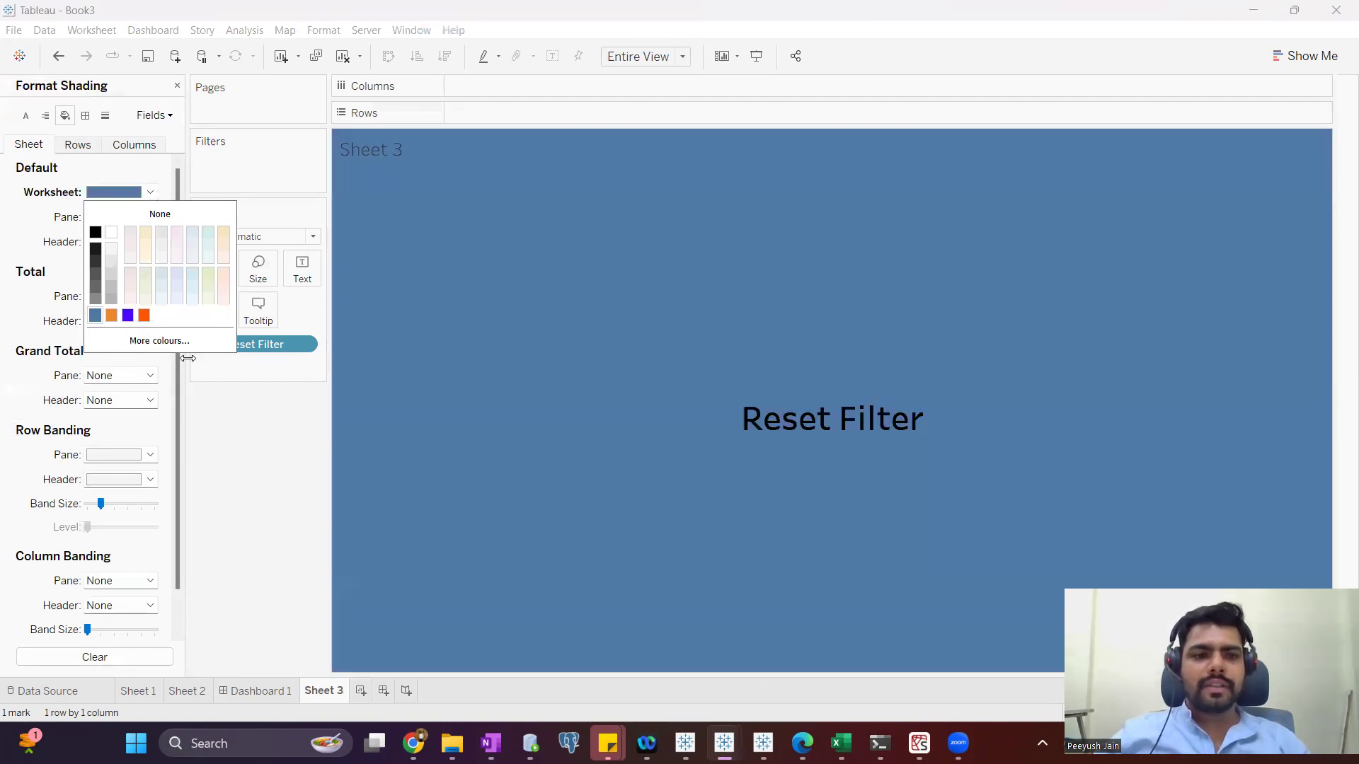
{"action": "left_click", "coordinate": [144, 315]}
{"action": "left_click", "coordinate": [119, 192]}
{"action": "left_click", "coordinate": [127, 315]}
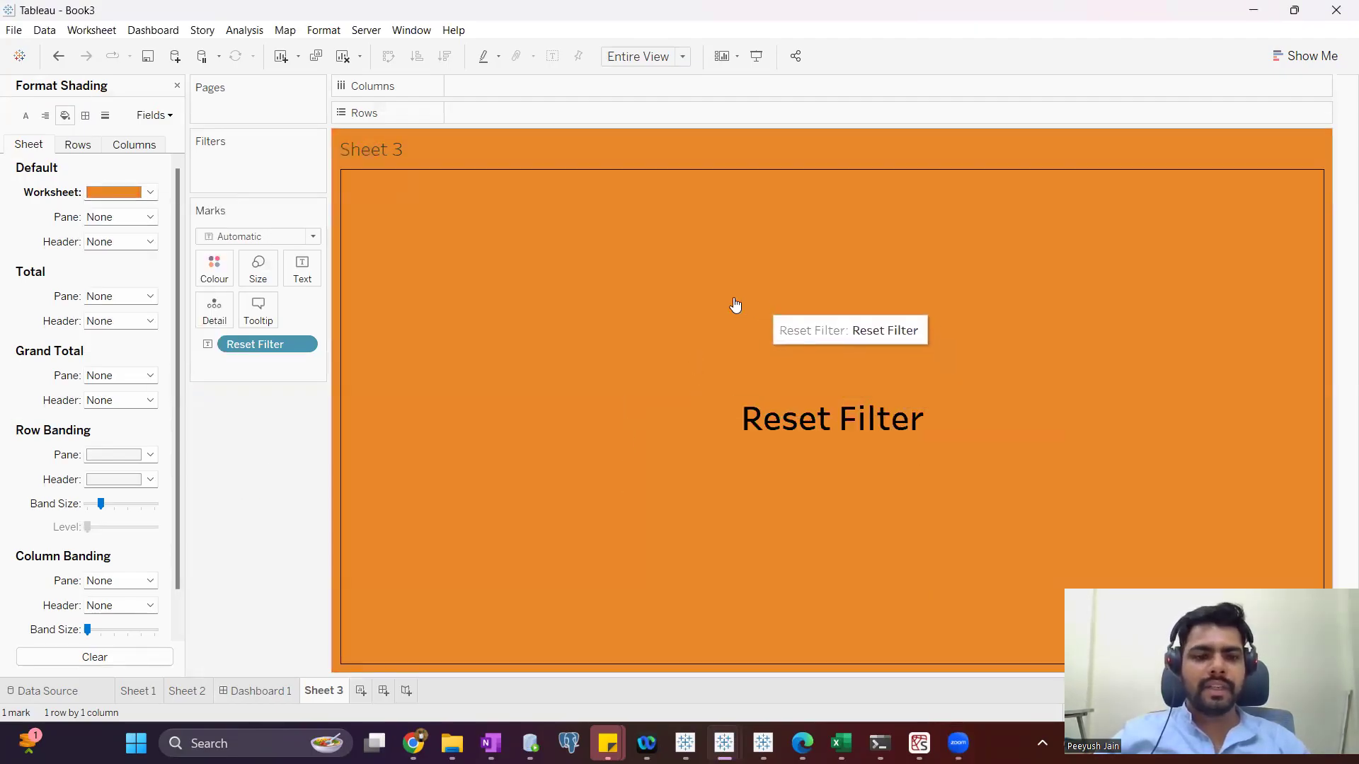
Step: Add Sheet 3 to Dashboard 1 as a floating object and position it above Sheet 1, beyond the Segment filter
{"action": "left_click", "coordinate": [270, 689]}
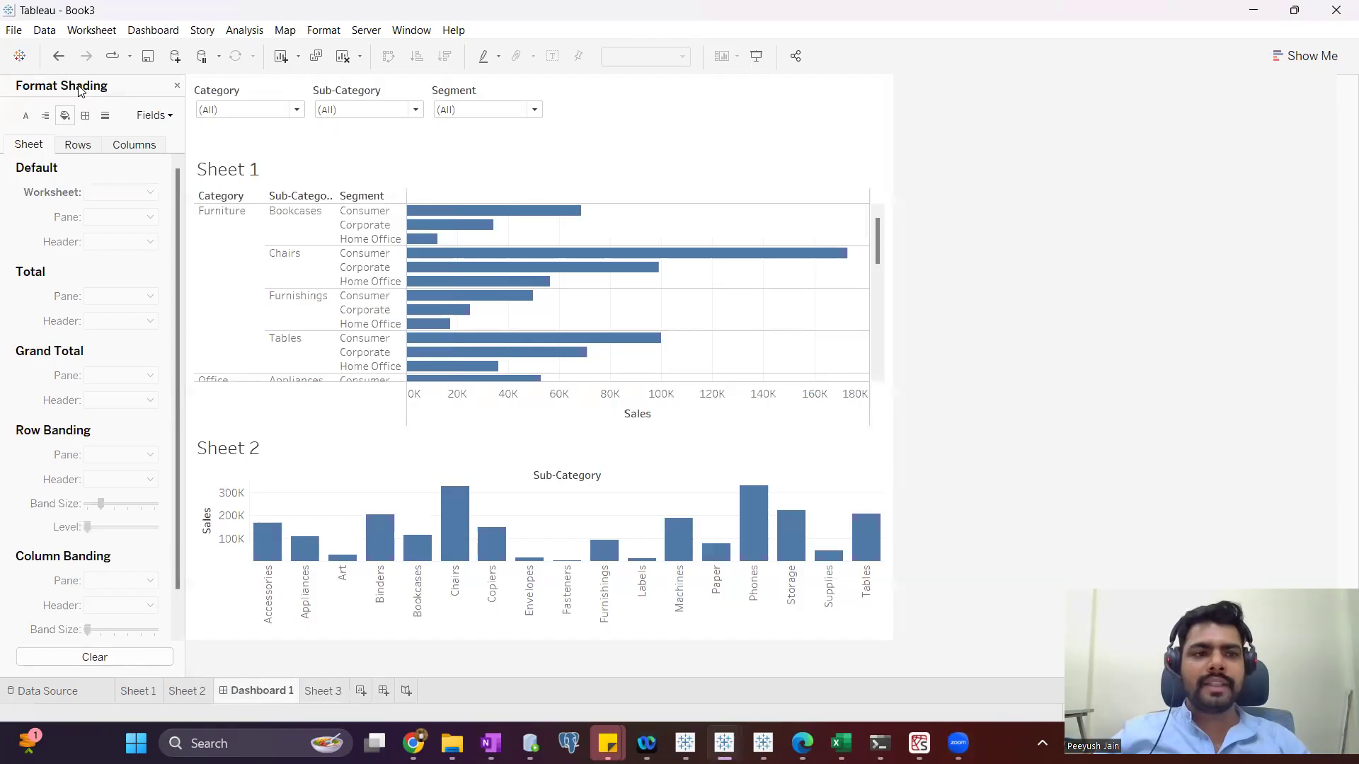
{"action": "left_click", "coordinate": [176, 85]}
{"action": "left_click", "coordinate": [120, 629]}
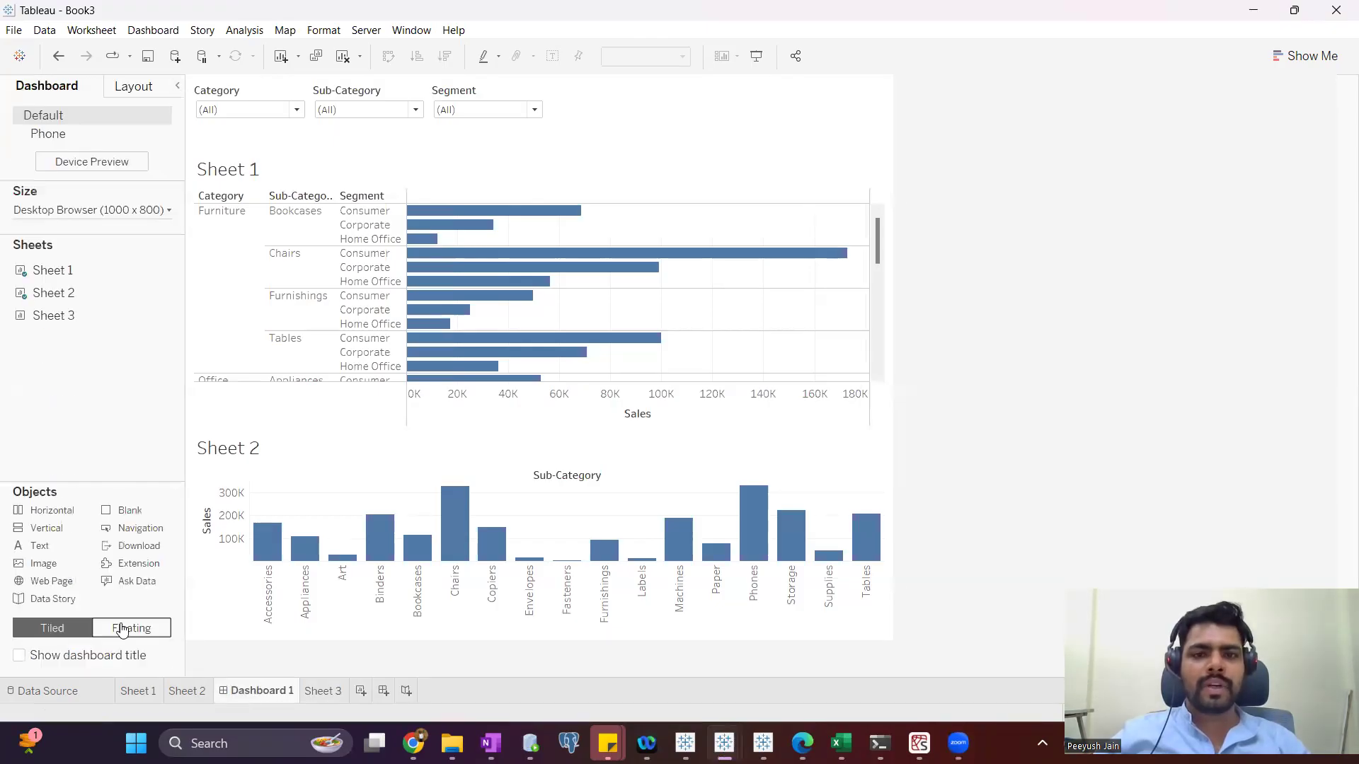
{"action": "left_click_drag", "start_coordinate": [78, 316], "coordinate": [680, 204]}
{"action": "left_click_drag", "start_coordinate": [762, 201], "coordinate": [770, 79]}
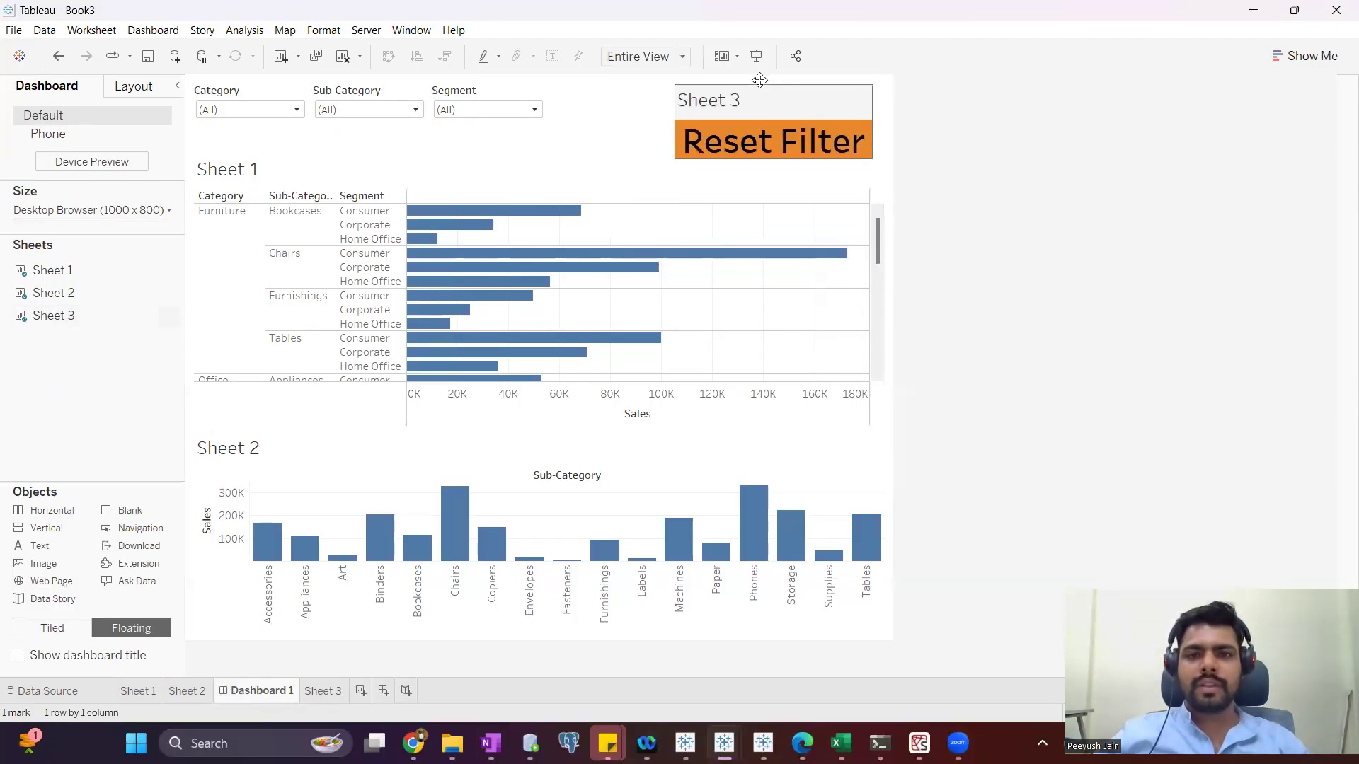
Step: Hide the title of the floating Sheet 3 and shrink it slightly so it sits above Sheet 1
{"action": "right_click", "coordinate": [734, 99]}
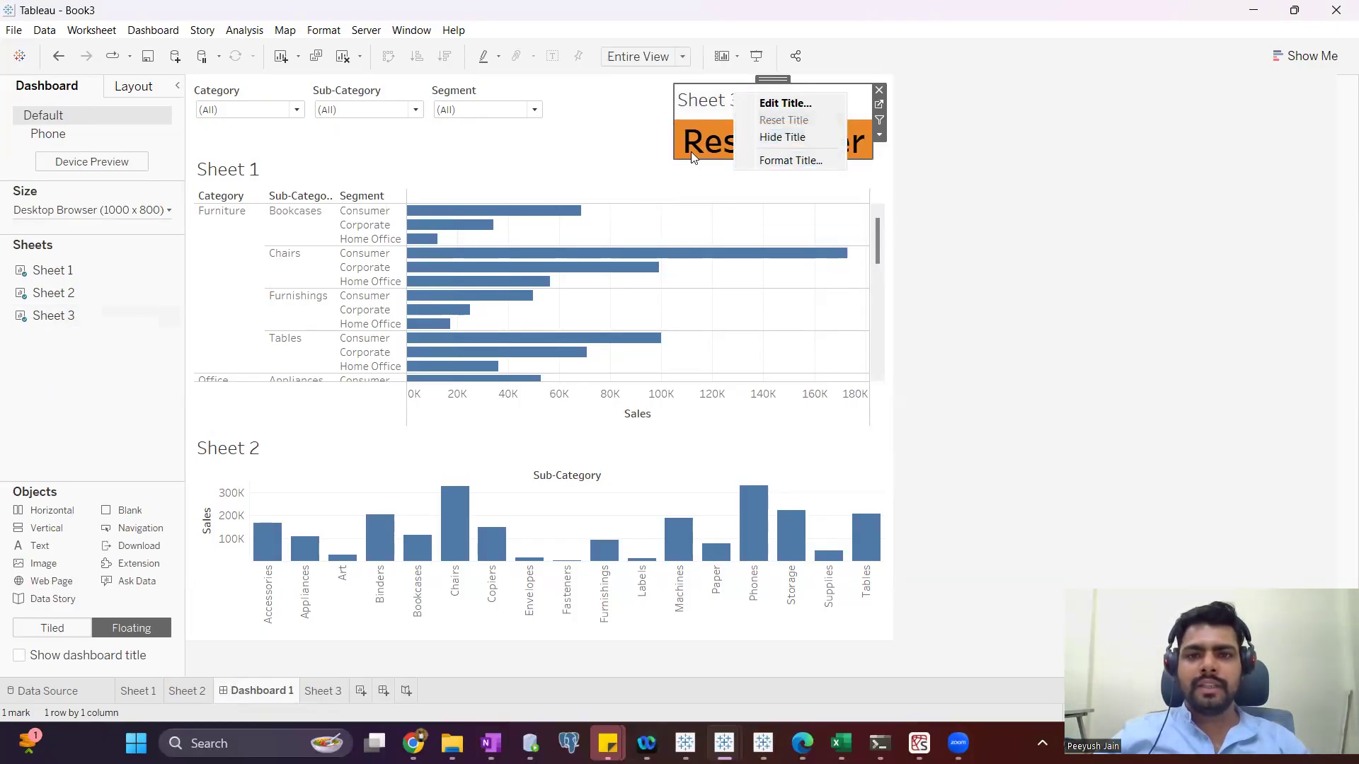
{"action": "left_click", "coordinate": [760, 145]}
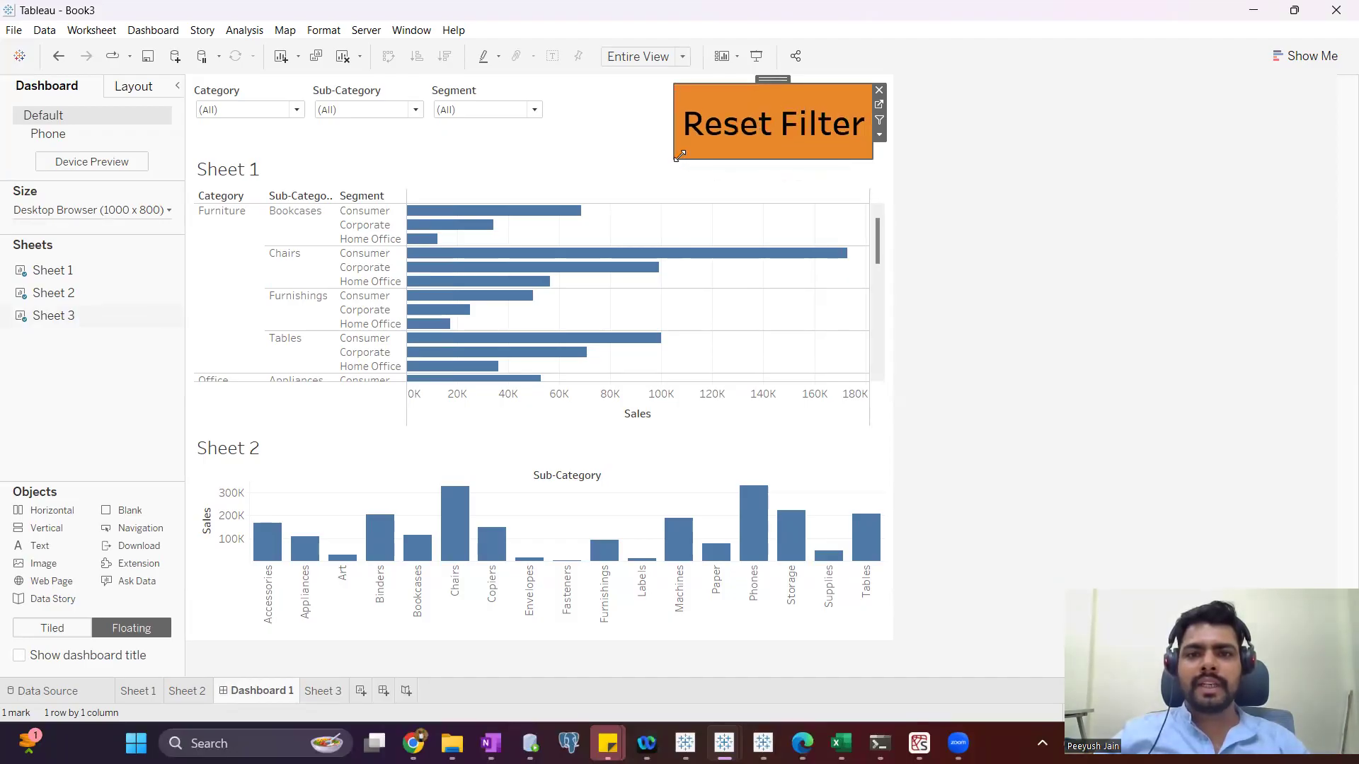
{"action": "mouse_move", "coordinate": [681, 164]}
{"action": "left_mouse_down"}
{"action": "mouse_move", "coordinate": [732, 156]}
{"action": "mouse_move", "coordinate": [685, 150]}
{"action": "left_mouse_up"}
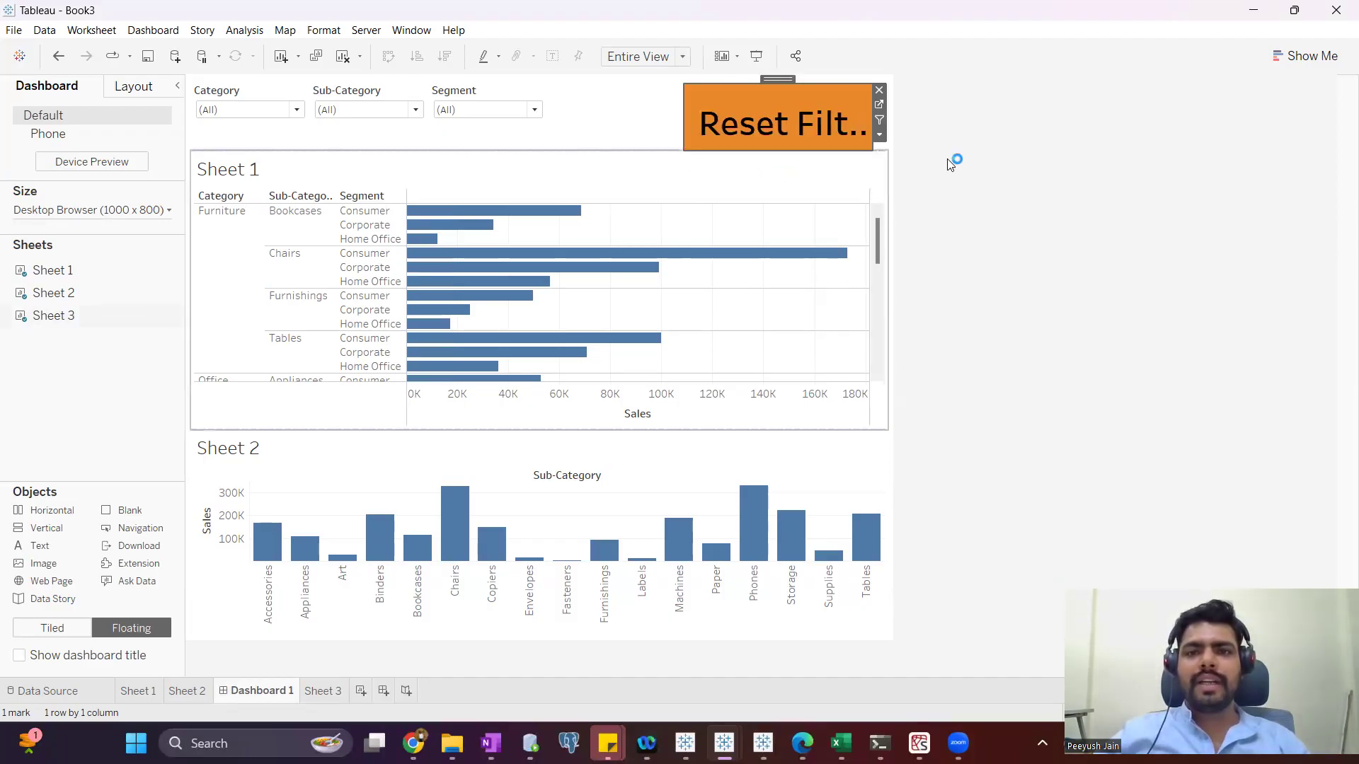
Step: Widen the floating Sheet 3 button so its full Reset Filter text fits
{"action": "left_click", "coordinate": [685, 141]}
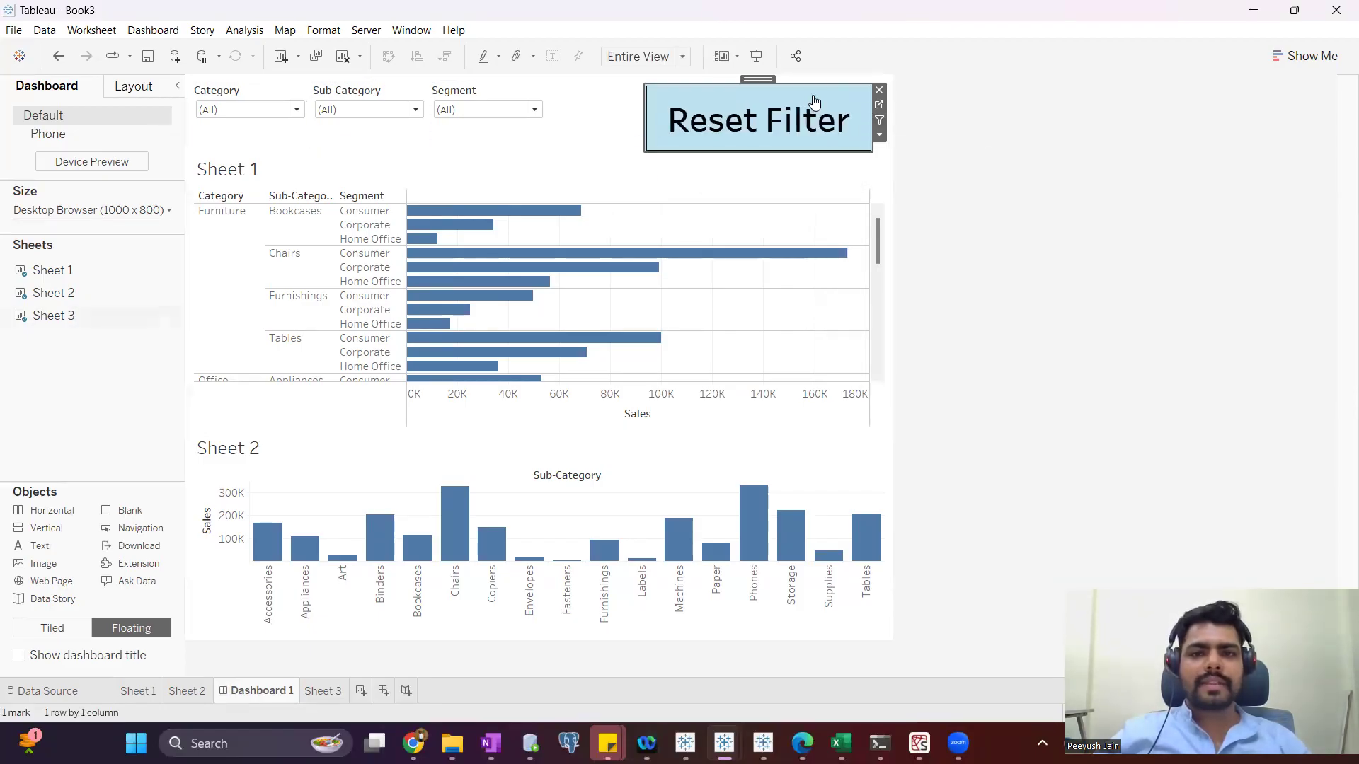
Step: Limit the Category filter on the dashboard to Furniture only
{"action": "left_click", "coordinate": [248, 110]}
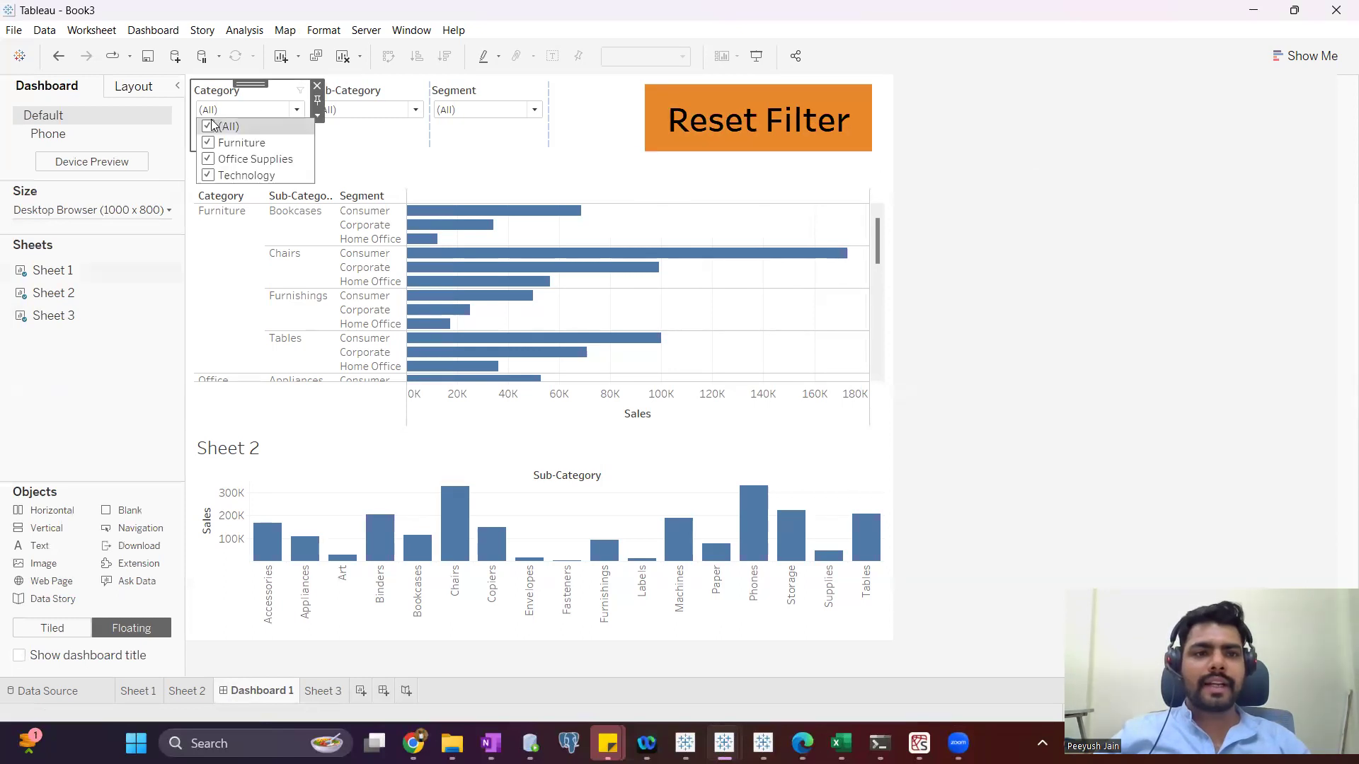
{"action": "left_click", "coordinate": [208, 127]}
{"action": "left_click", "coordinate": [208, 142]}
Step: Limit the Sub-Category filter to Accessories through Bookcases, Copiers through Labels, Paper and Phones
{"action": "left_click", "coordinate": [415, 110]}
{"action": "left_click", "coordinate": [327, 145]}
{"action": "left_click", "coordinate": [326, 163]}
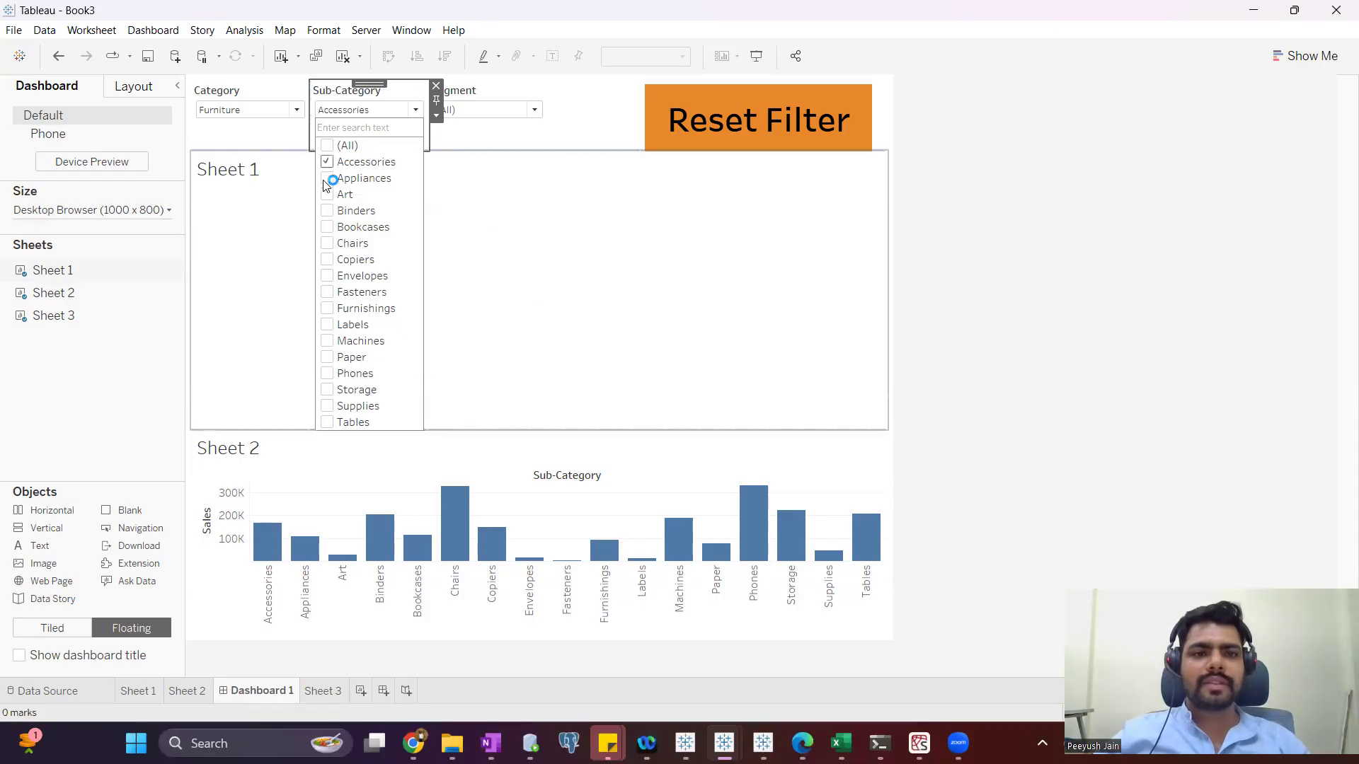
{"action": "left_click", "coordinate": [327, 178]}
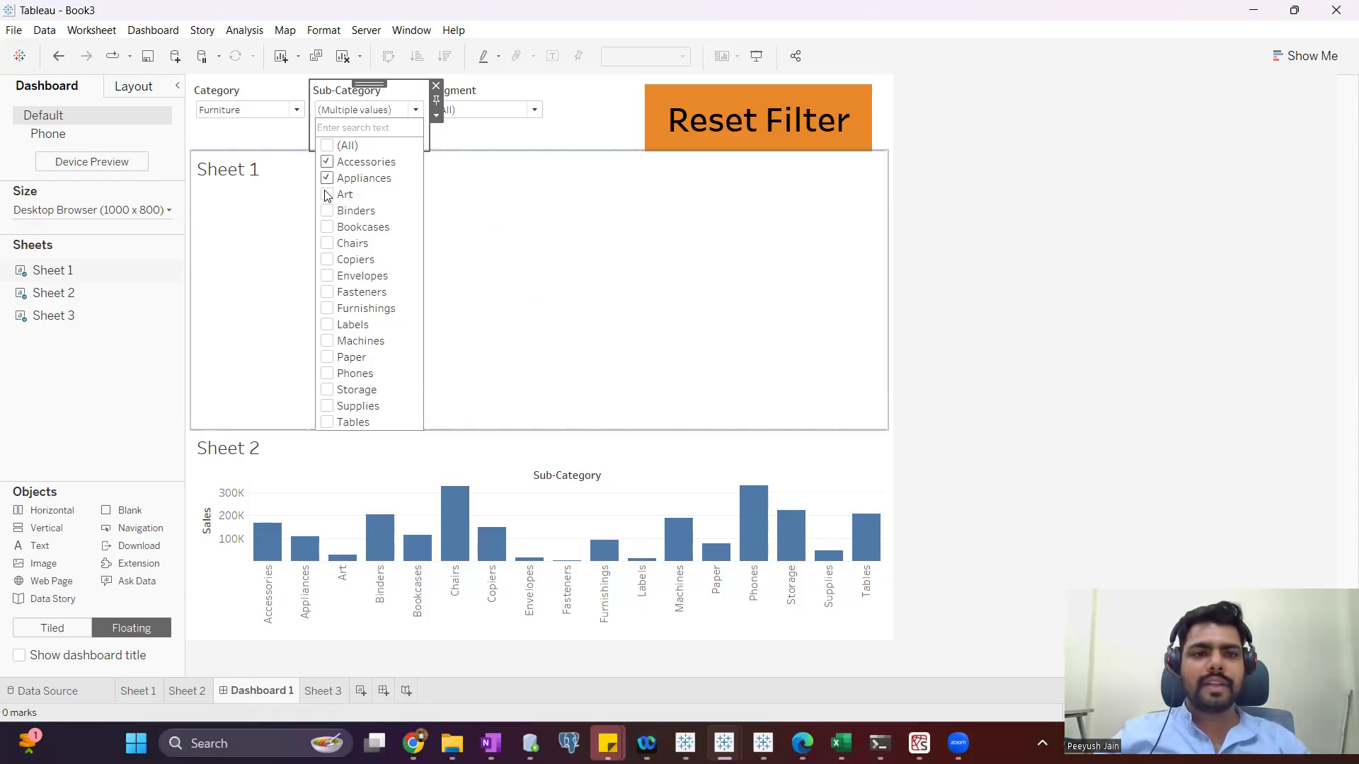
{"action": "left_click", "coordinate": [327, 228]}
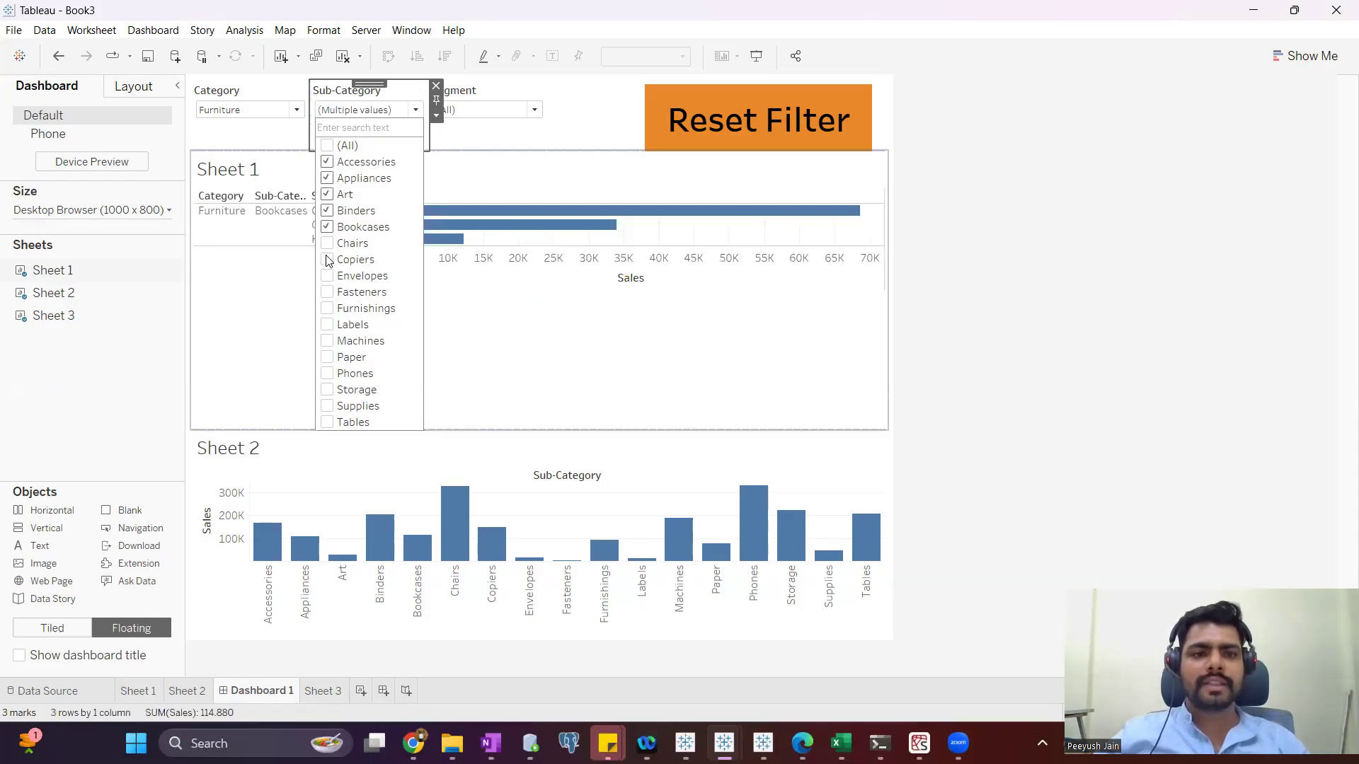
{"action": "left_click", "coordinate": [327, 309]}
{"action": "left_click", "coordinate": [327, 324]}
{"action": "left_click", "coordinate": [326, 357]}
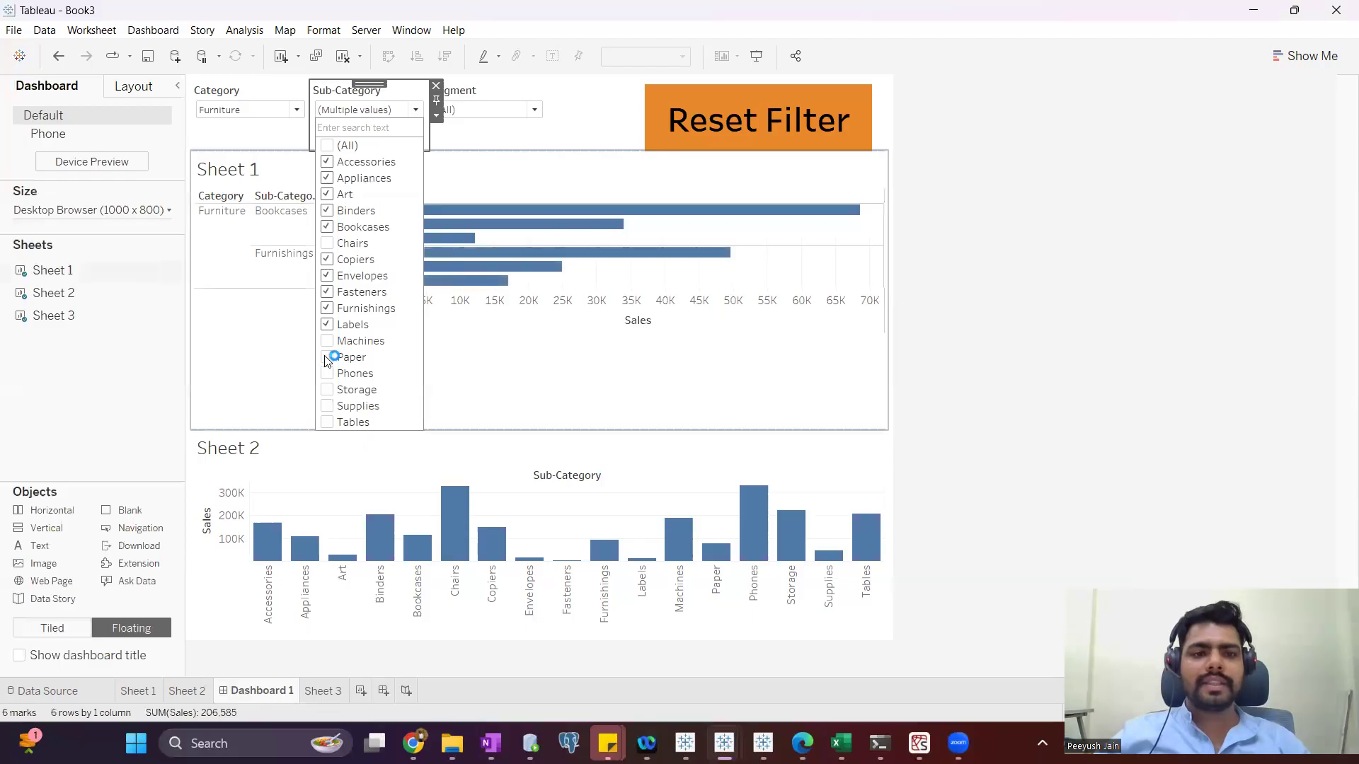
{"action": "left_click", "coordinate": [1048, 262]}
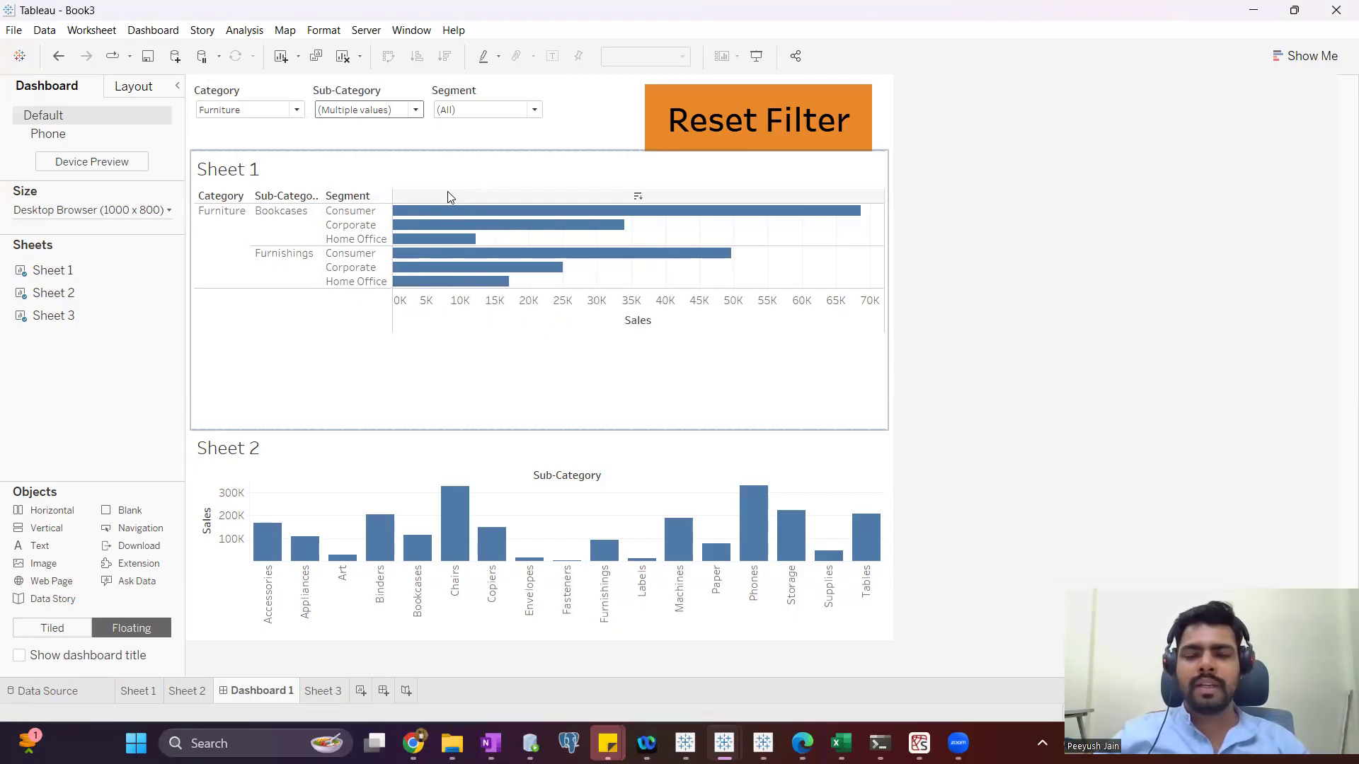
Step: Apply the Category filter to Sheet 2 in addition to Sheet 1
{"action": "left_click", "coordinate": [260, 95]}
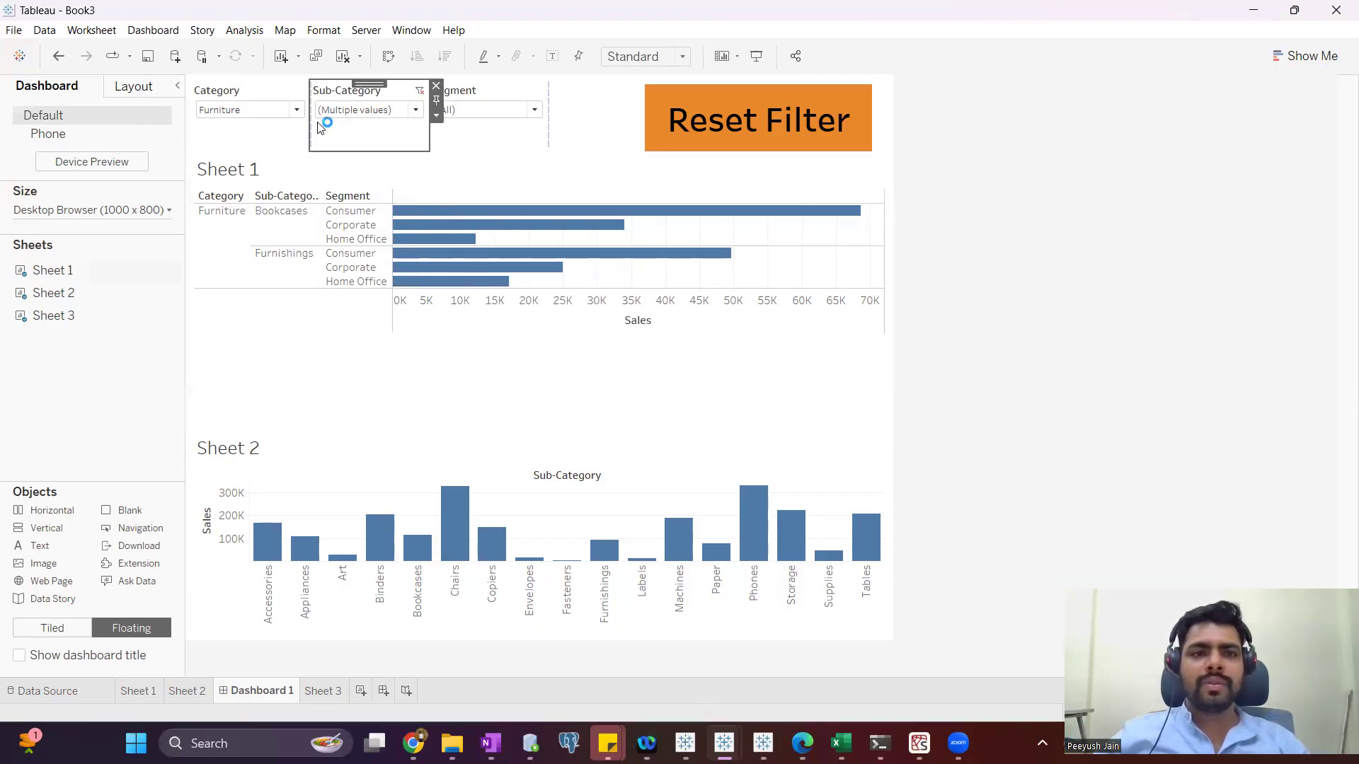
{"action": "left_click", "coordinate": [317, 115]}
{"action": "mouse_move", "coordinate": [501, 151]}
{"action": "left_click", "coordinate": [585, 186]}
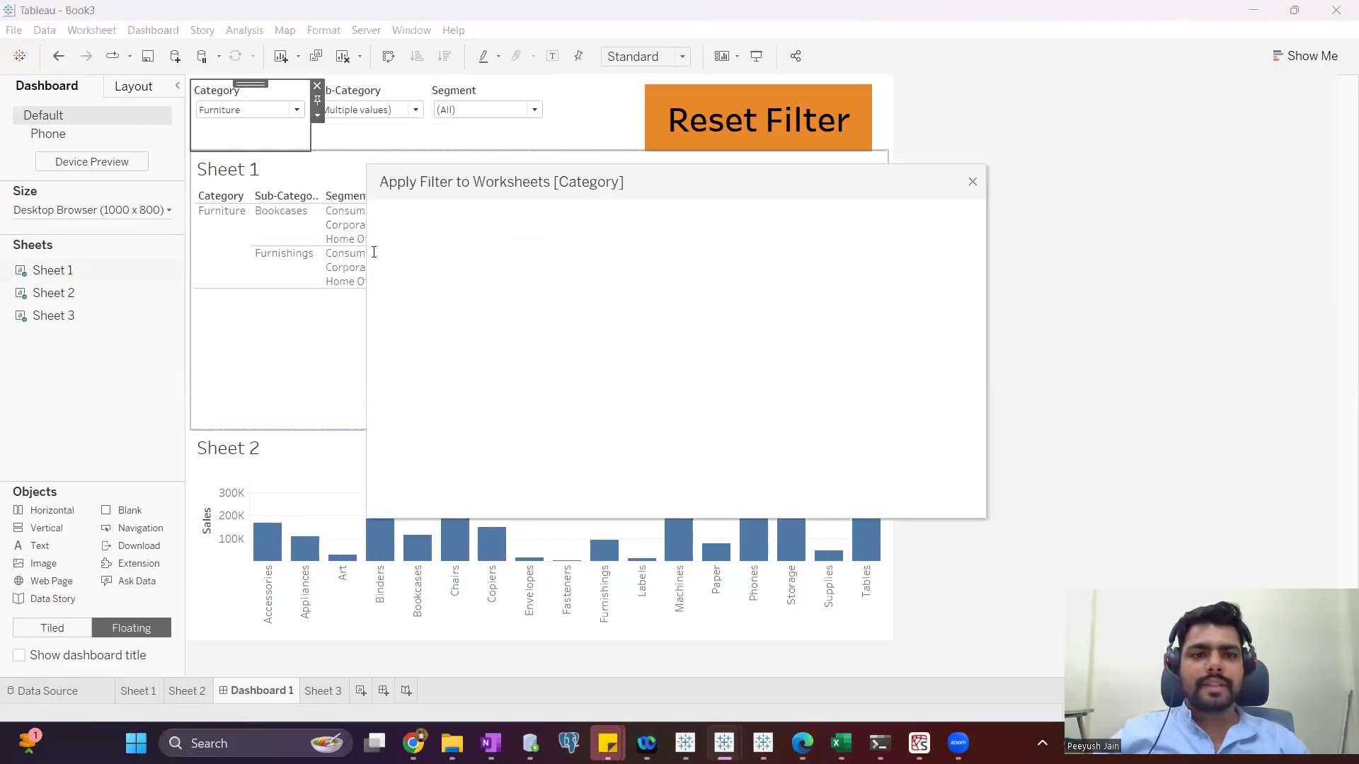
{"action": "left_click", "coordinate": [402, 325]}
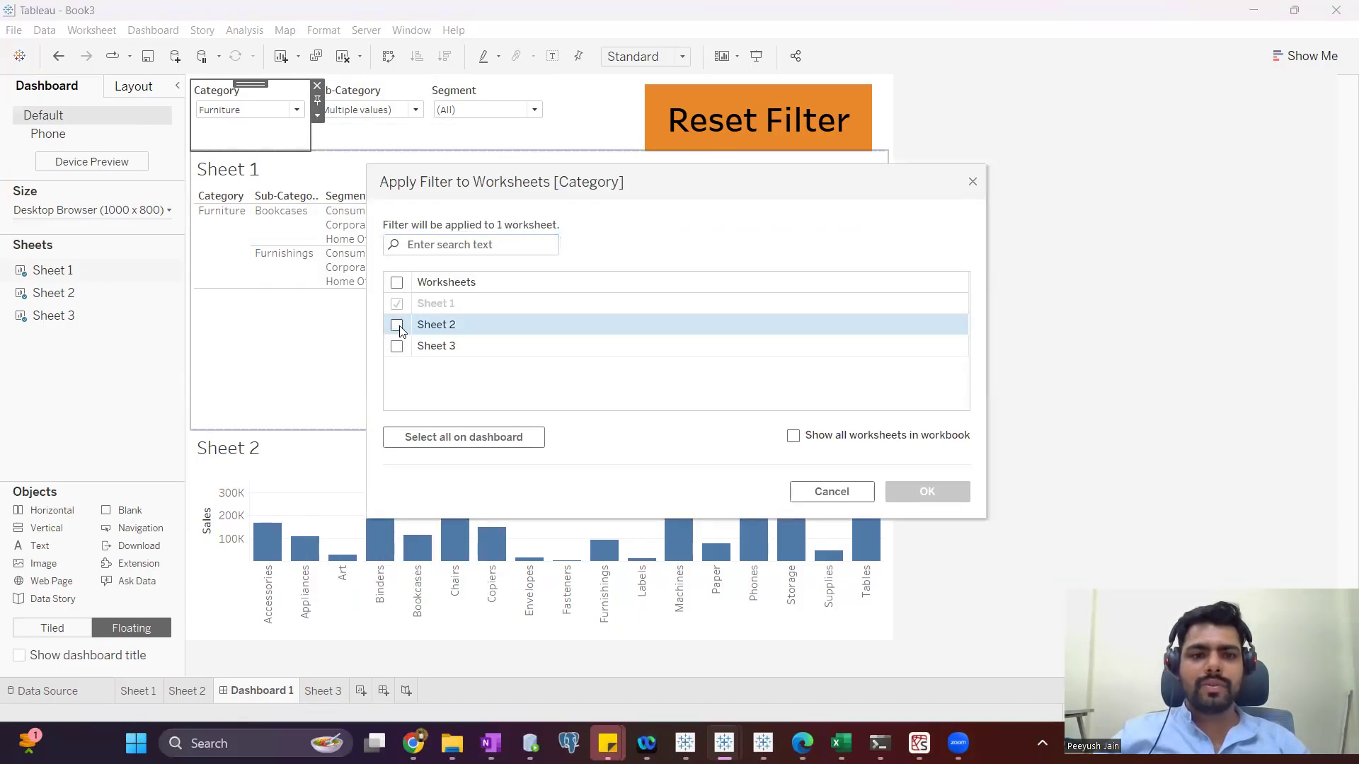
{"action": "left_click", "coordinate": [929, 494]}
Step: Apply the Sub-Category filter to Sheet 2 in addition to Sheet 1
{"action": "left_click", "coordinate": [383, 124]}
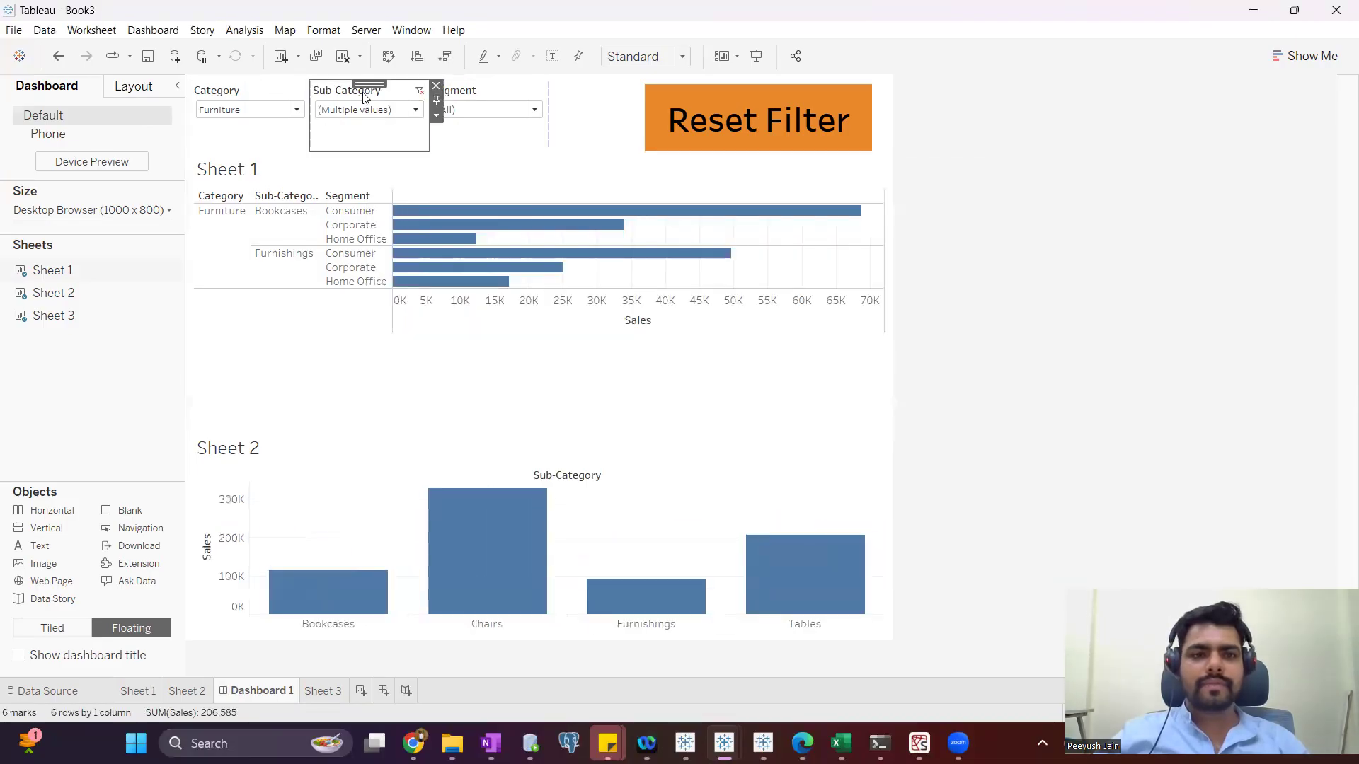
{"action": "left_click", "coordinate": [436, 115]}
{"action": "mouse_move", "coordinate": [520, 150]}
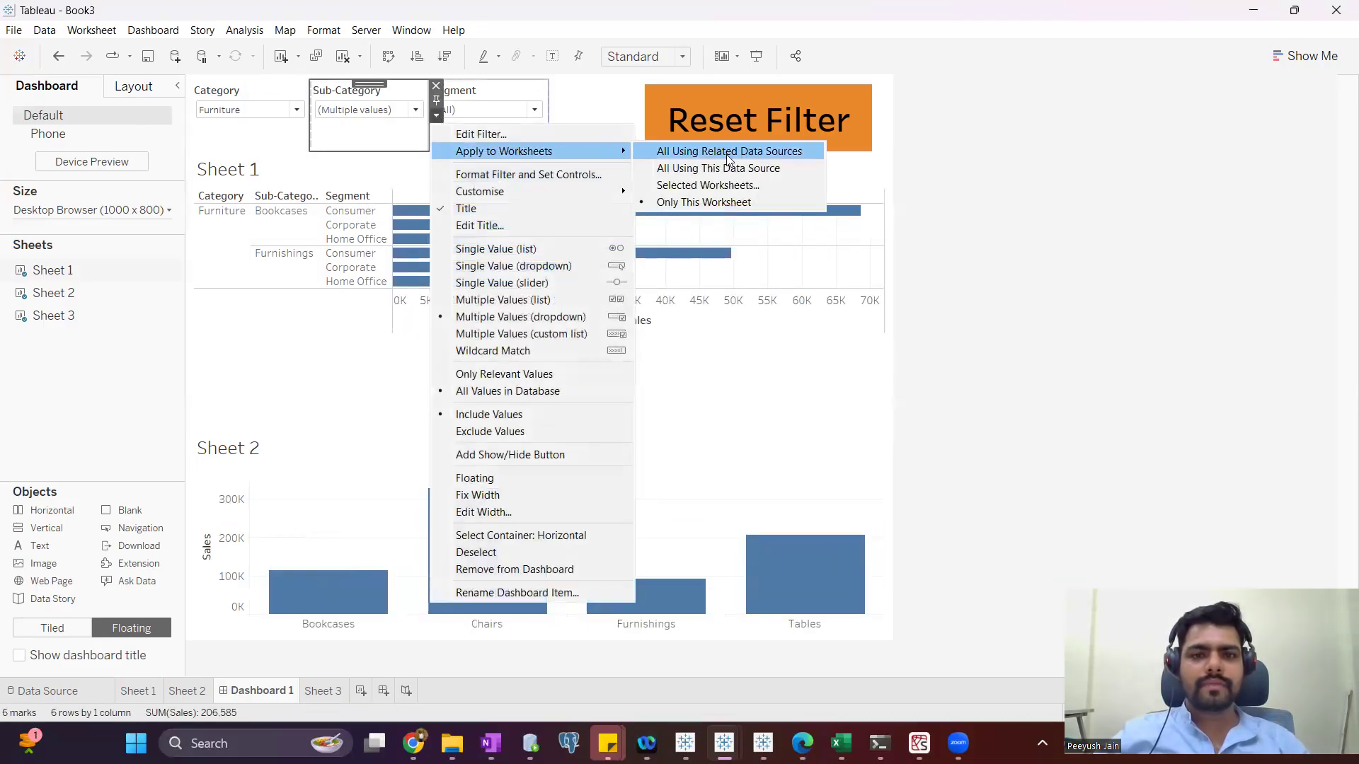
{"action": "left_click", "coordinate": [708, 186]}
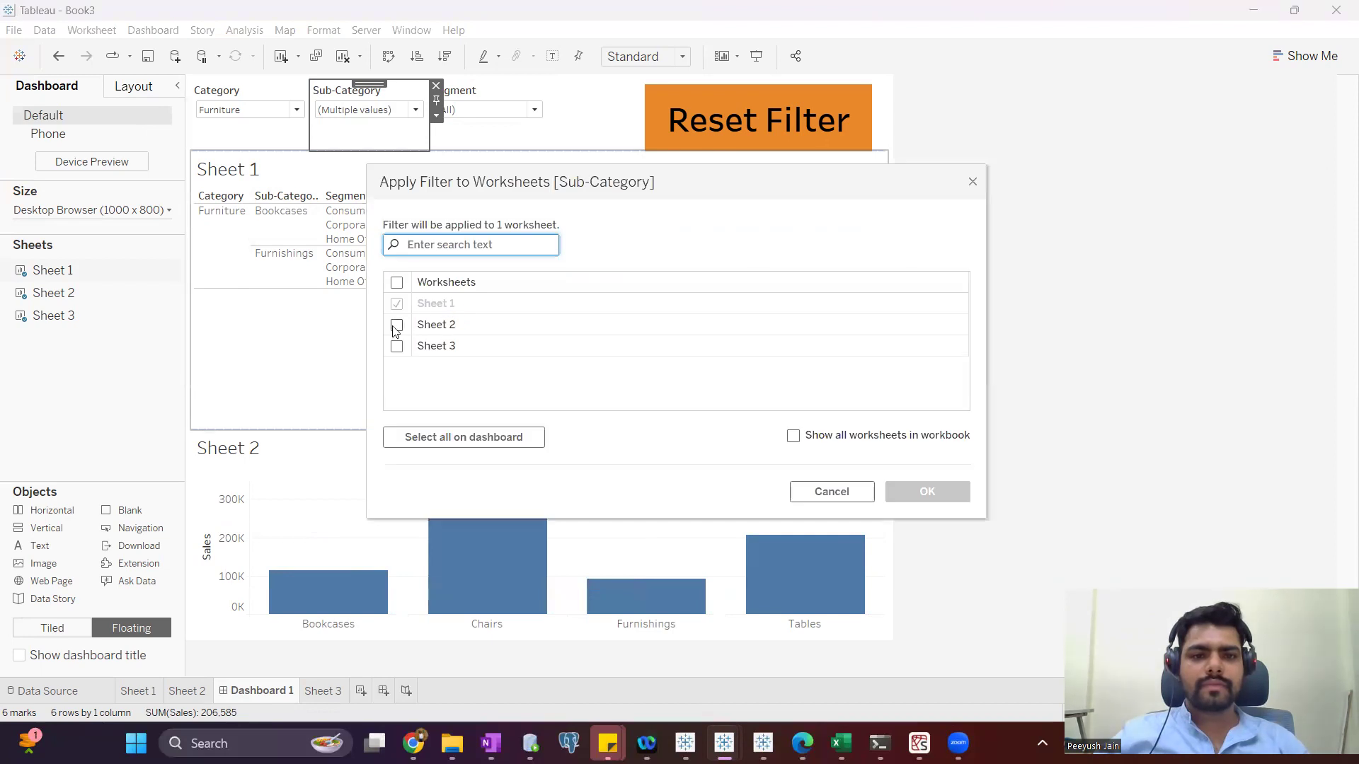
{"action": "left_click", "coordinate": [396, 327]}
{"action": "left_click", "coordinate": [909, 491]}
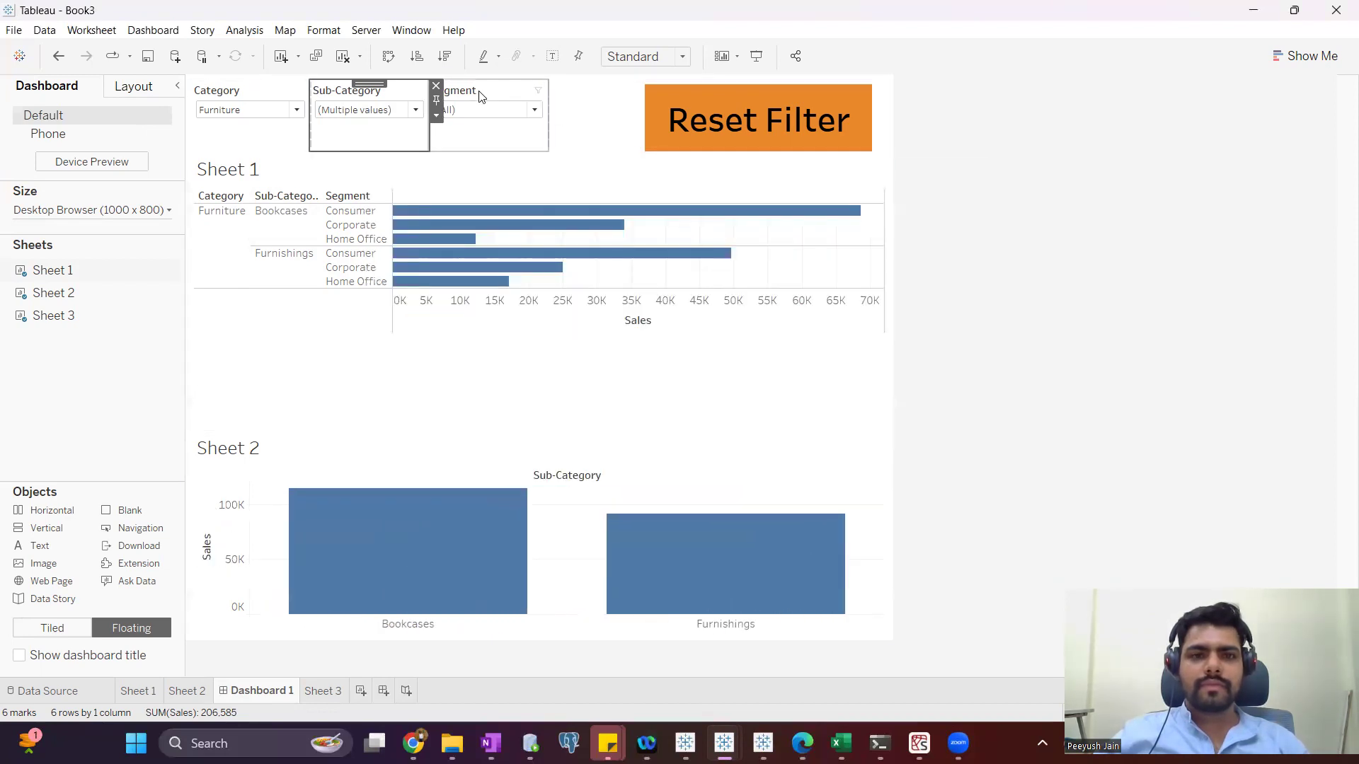
Step: Apply the Segment filter to Sheet 2 in addition to Sheet 1
{"action": "left_click", "coordinate": [477, 95]}
{"action": "left_click", "coordinate": [556, 115]}
{"action": "mouse_move", "coordinate": [607, 149]}
{"action": "left_click", "coordinate": [879, 167]}
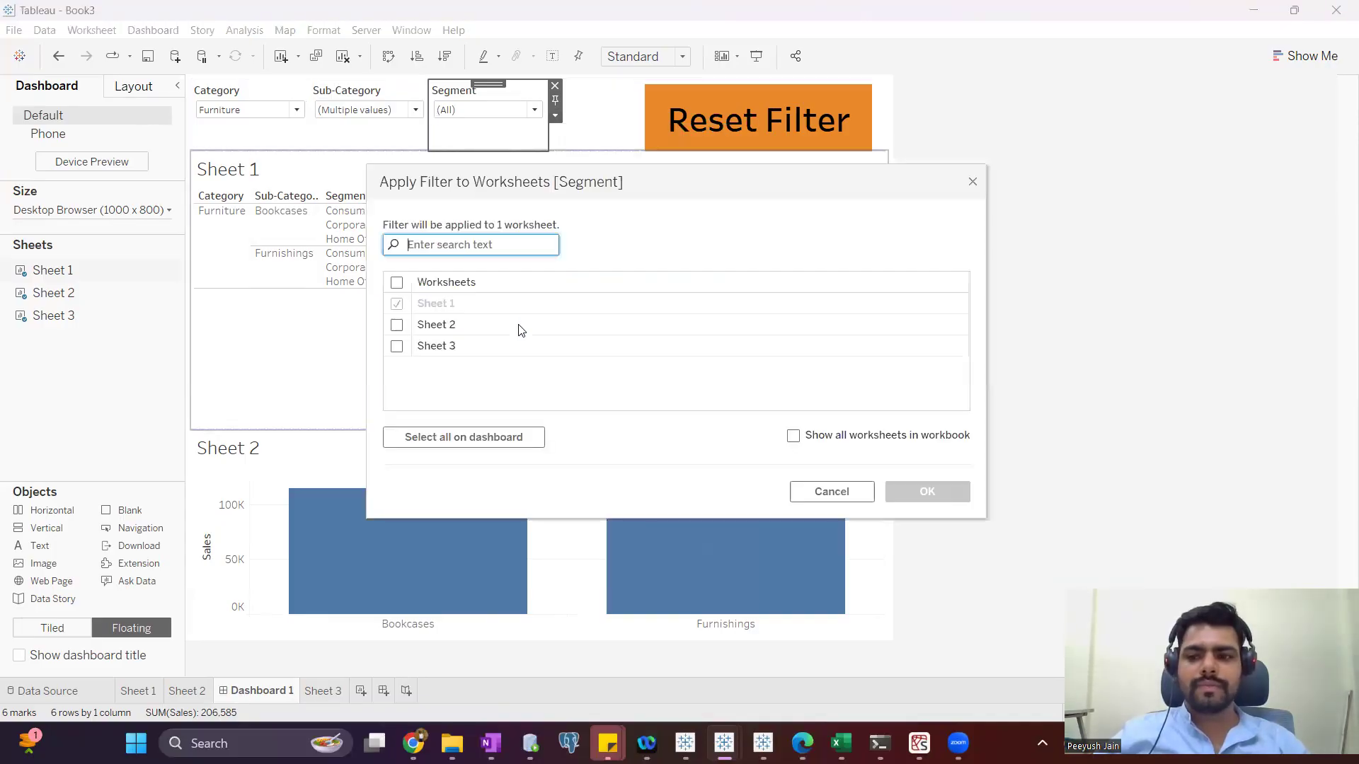
{"action": "left_click", "coordinate": [395, 326]}
{"action": "left_click", "coordinate": [925, 491]}
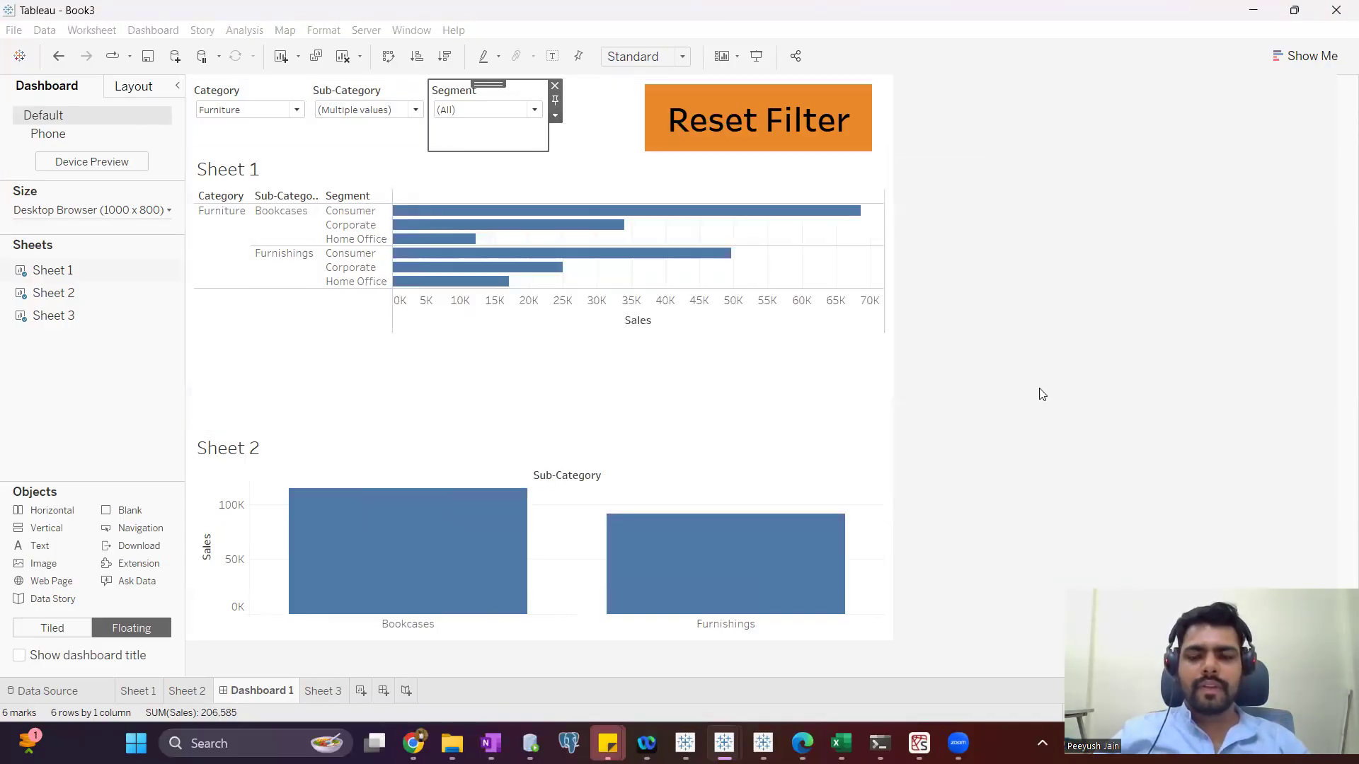
Step: Add a dashboard filter action from Sheet 1 to Sheets 2 and 3 that runs on Select and shows all values when cleared
{"action": "left_click", "coordinate": [211, 98]}
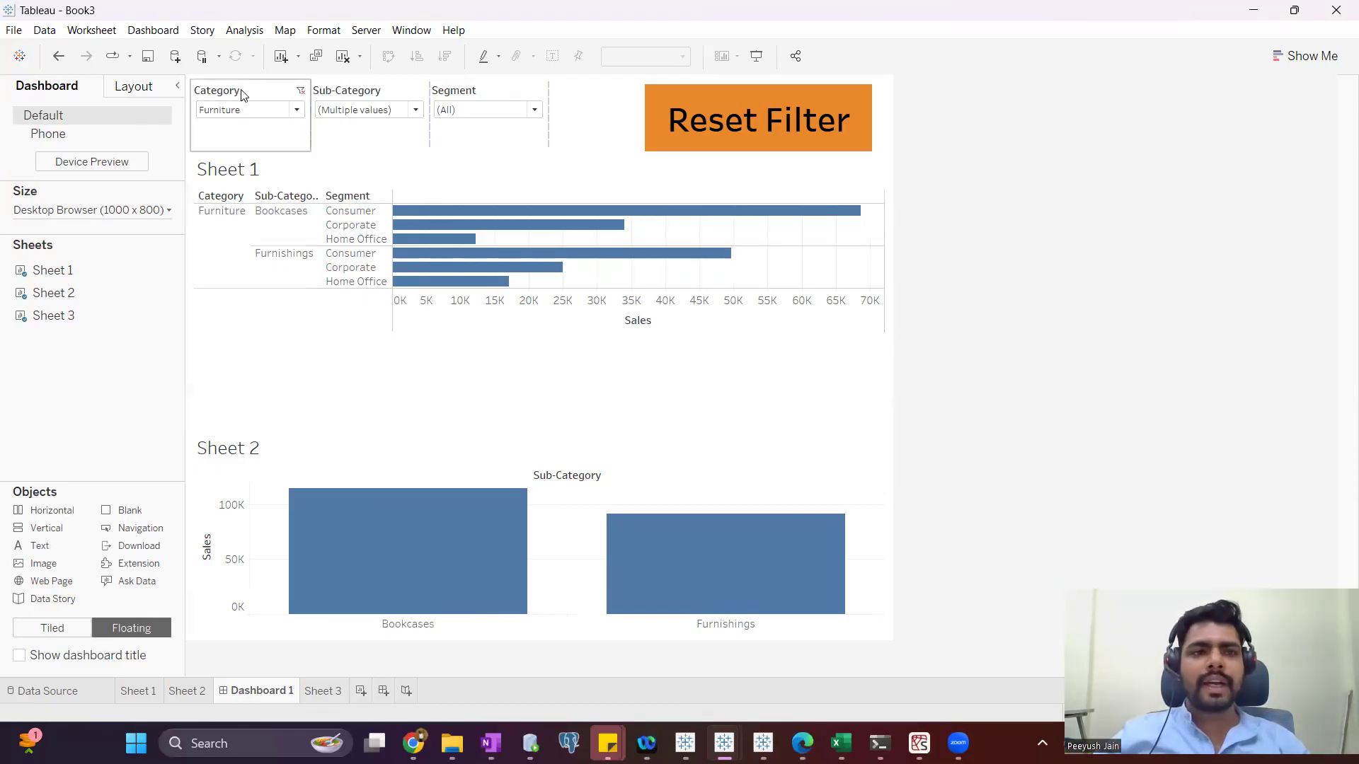
{"action": "left_click", "coordinate": [153, 30]}
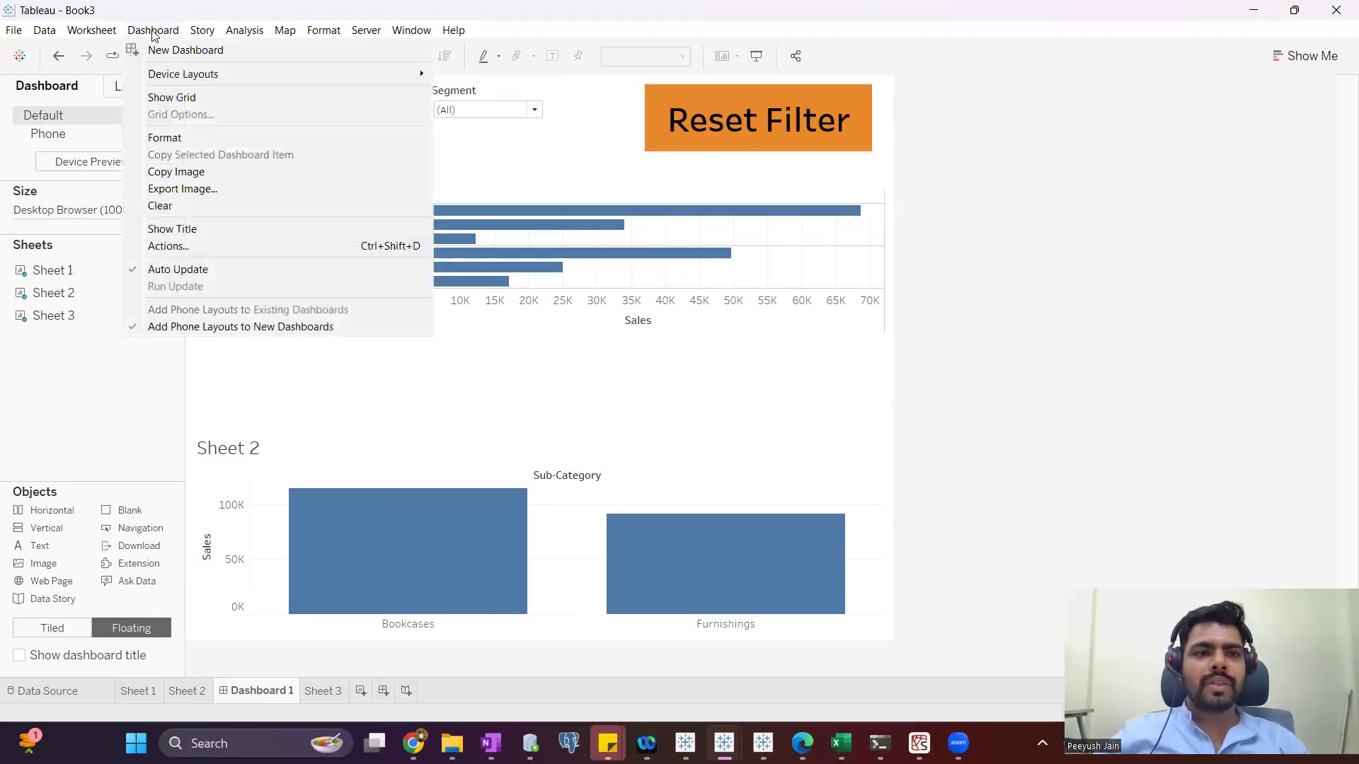
{"action": "left_click", "coordinate": [414, 314]}
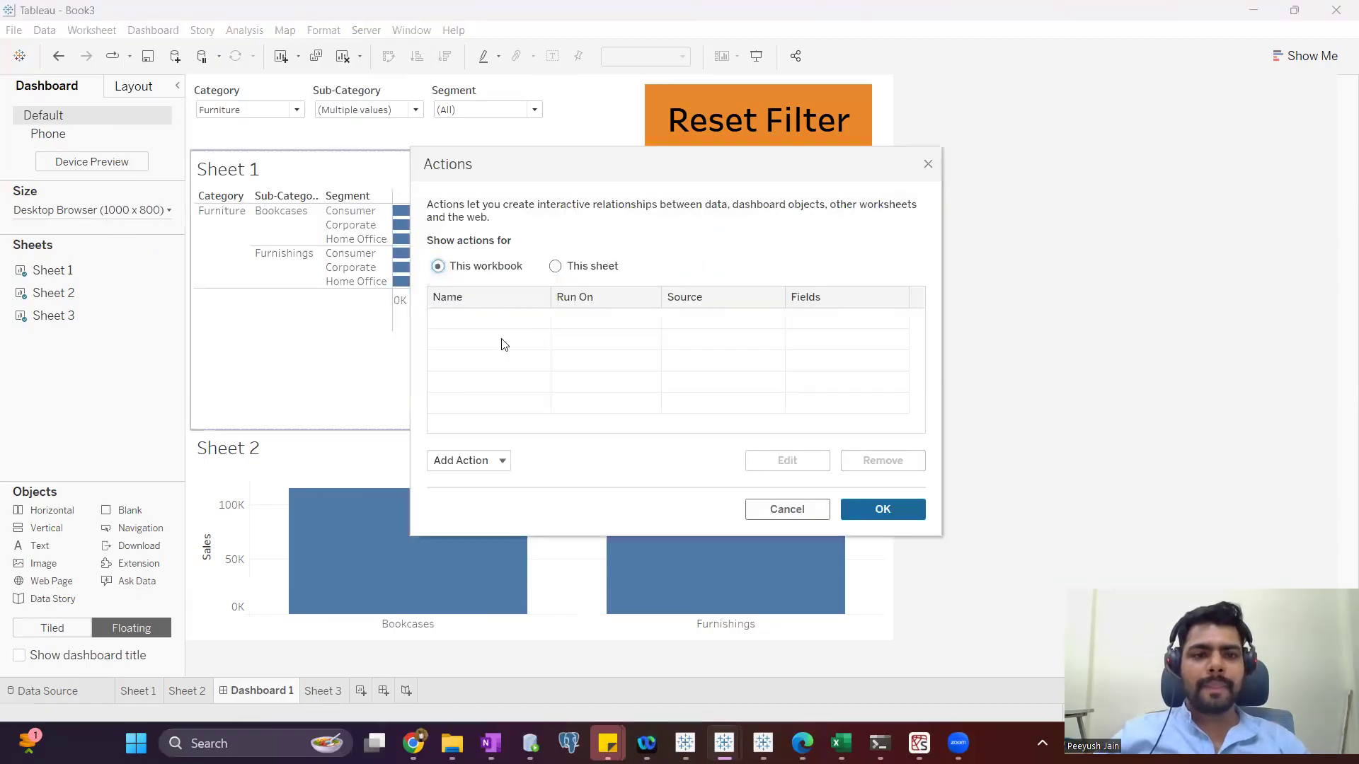
{"action": "left_click", "coordinate": [467, 460]}
{"action": "left_click", "coordinate": [486, 348]}
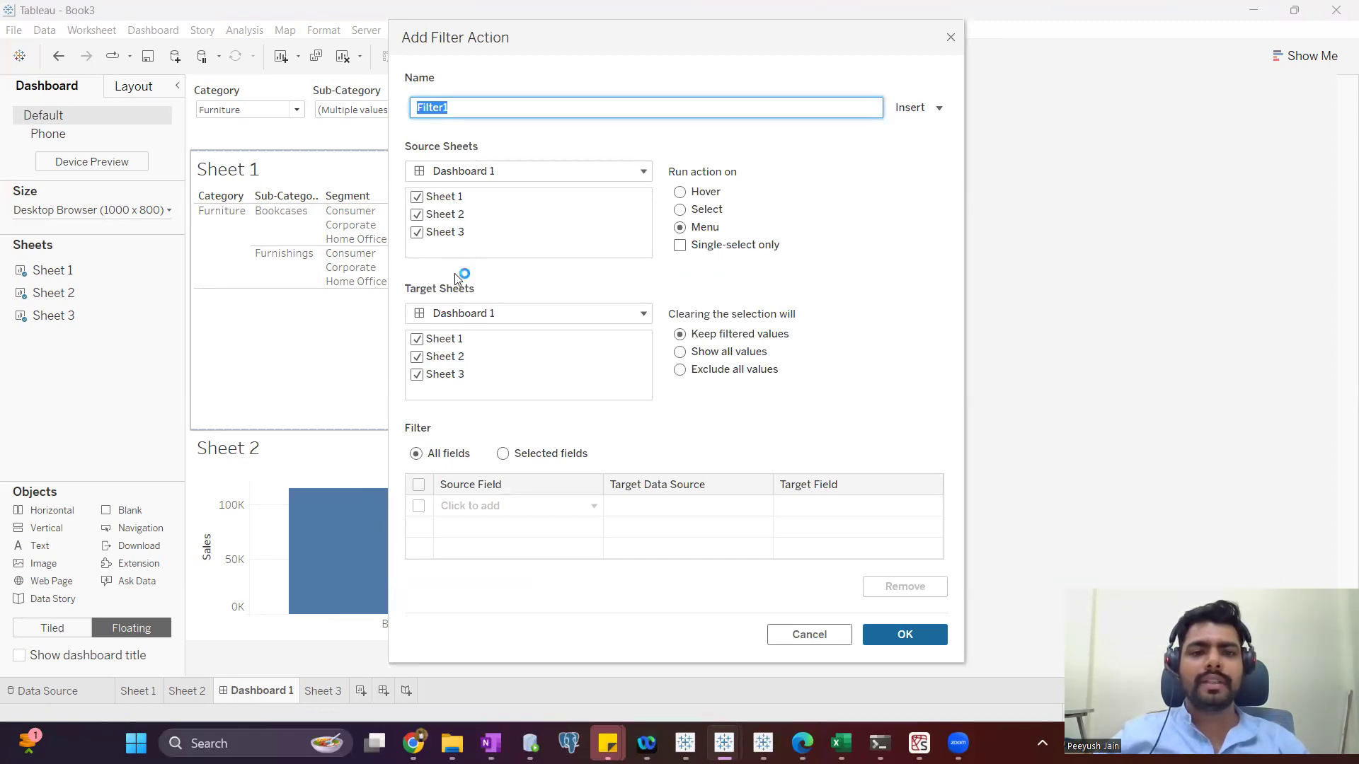
{"action": "left_click", "coordinate": [417, 216]}
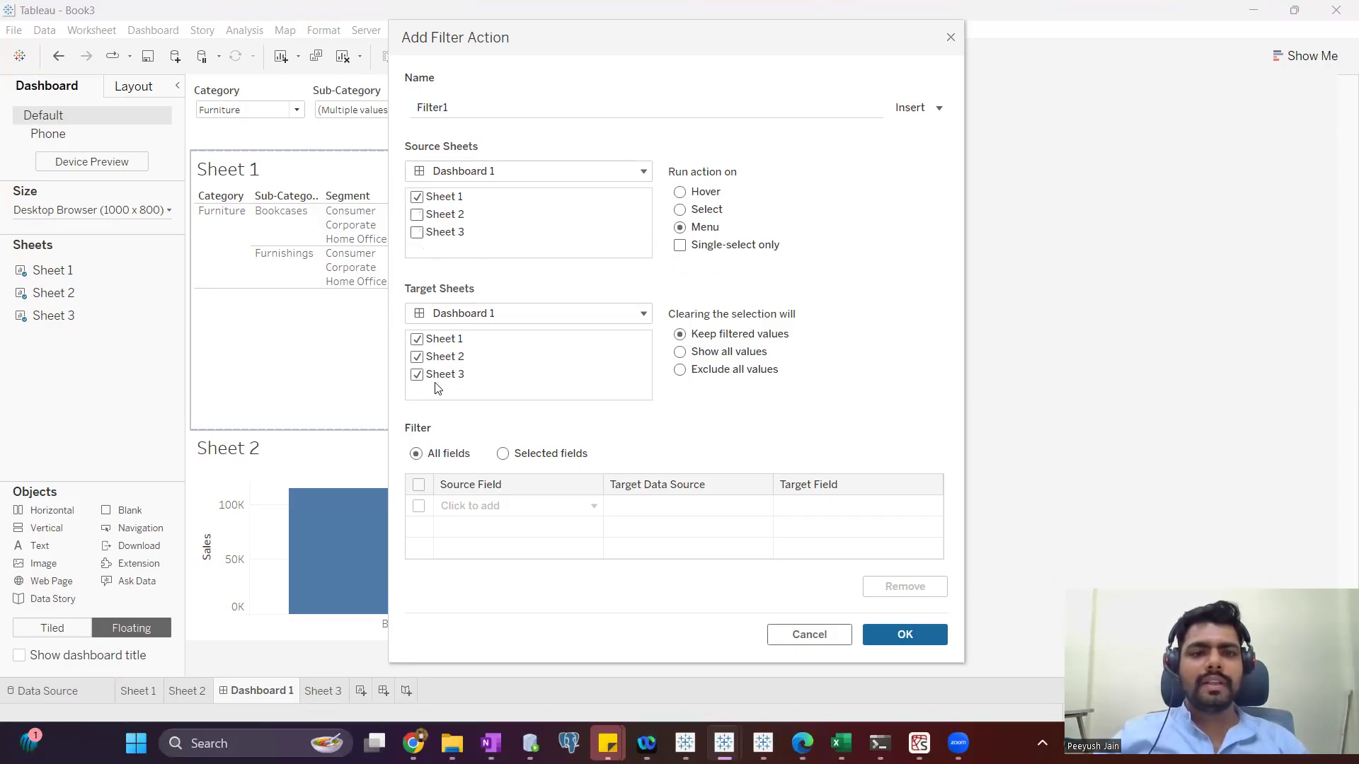
{"action": "left_click", "coordinate": [419, 341]}
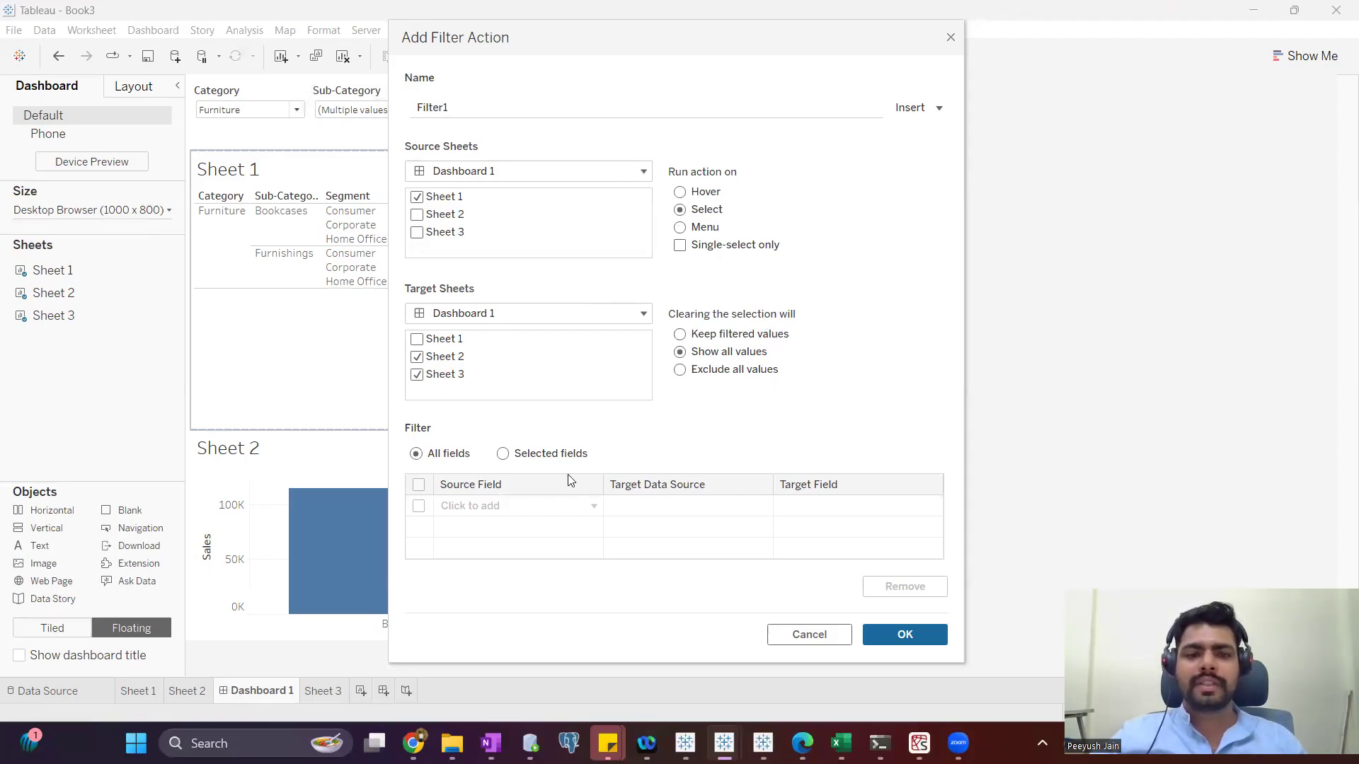
Step: Restrict the filter action to selected fields, adding Category and Sub-Category as source fields
{"action": "left_click", "coordinate": [514, 507]}
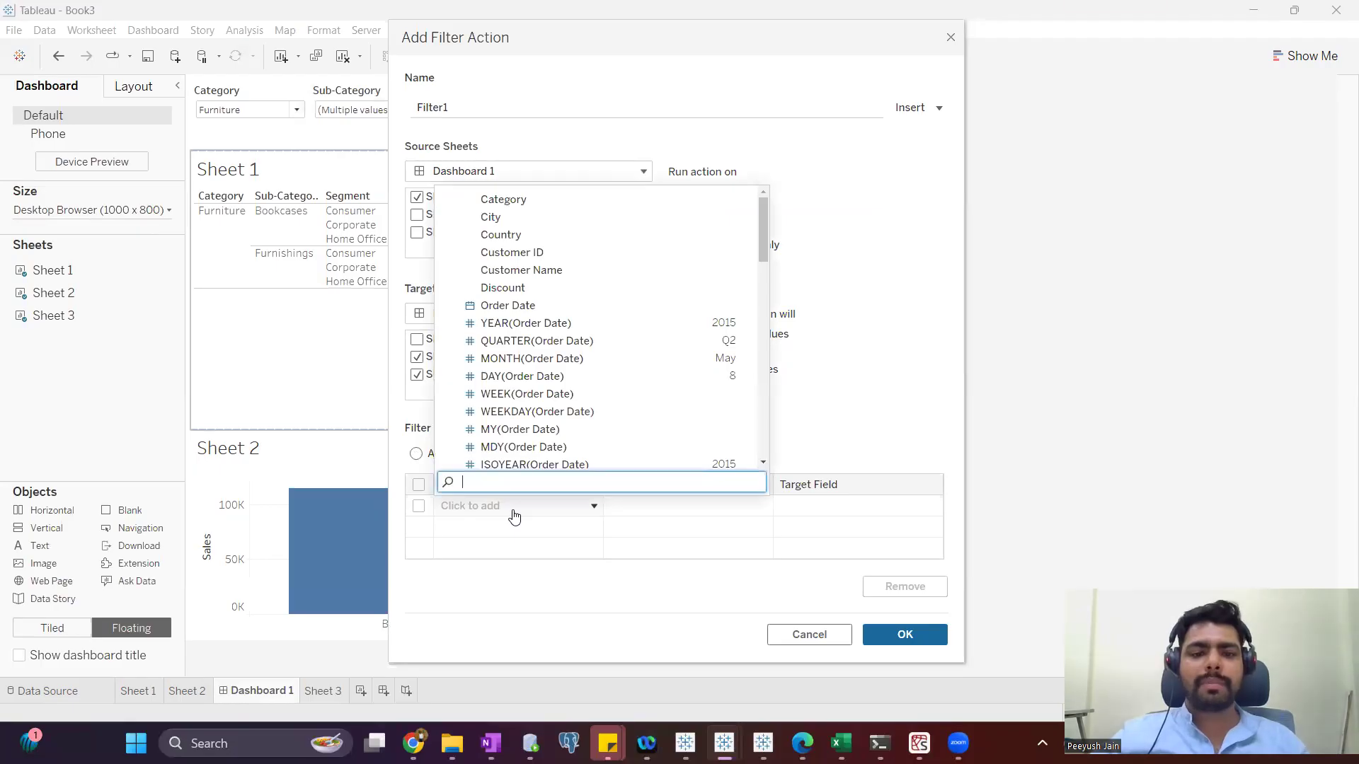
{"action": "type", "text": "cAT"}
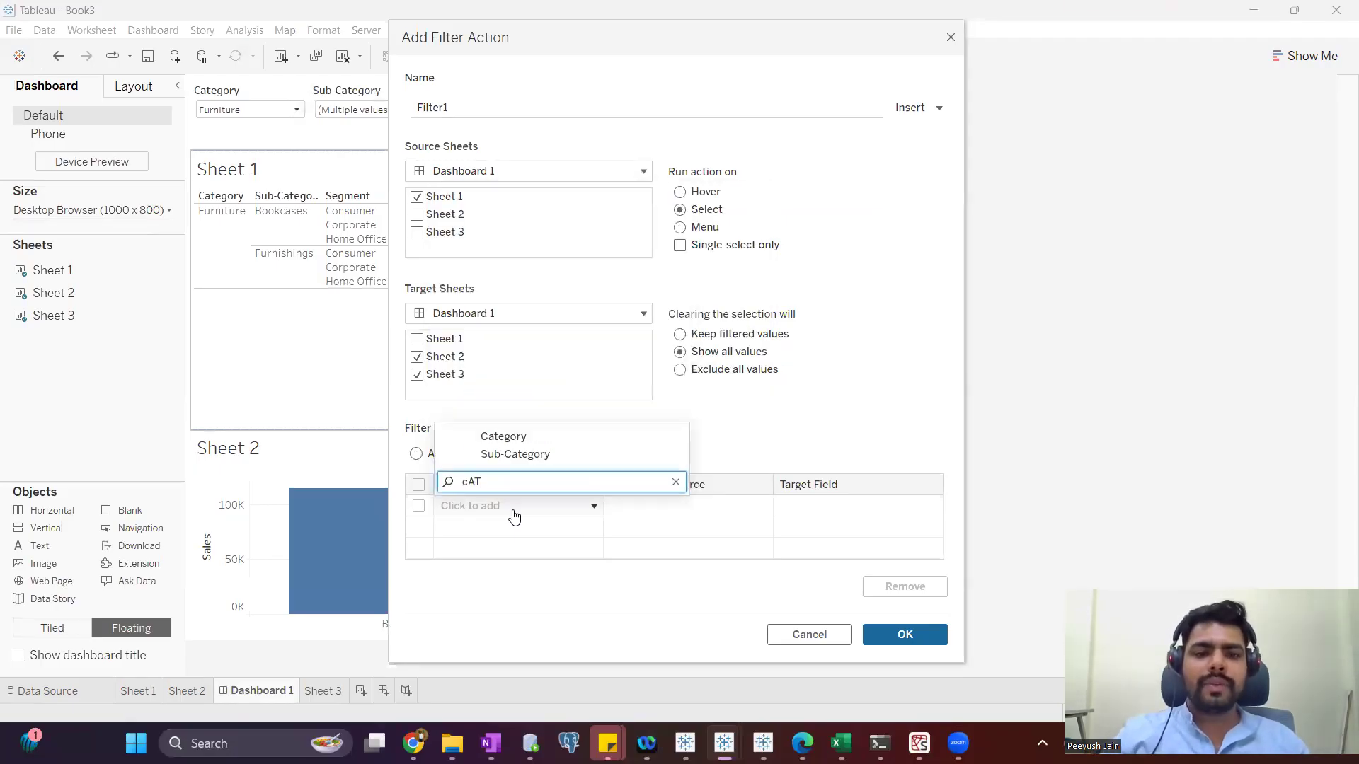
{"action": "left_click", "coordinate": [532, 435]}
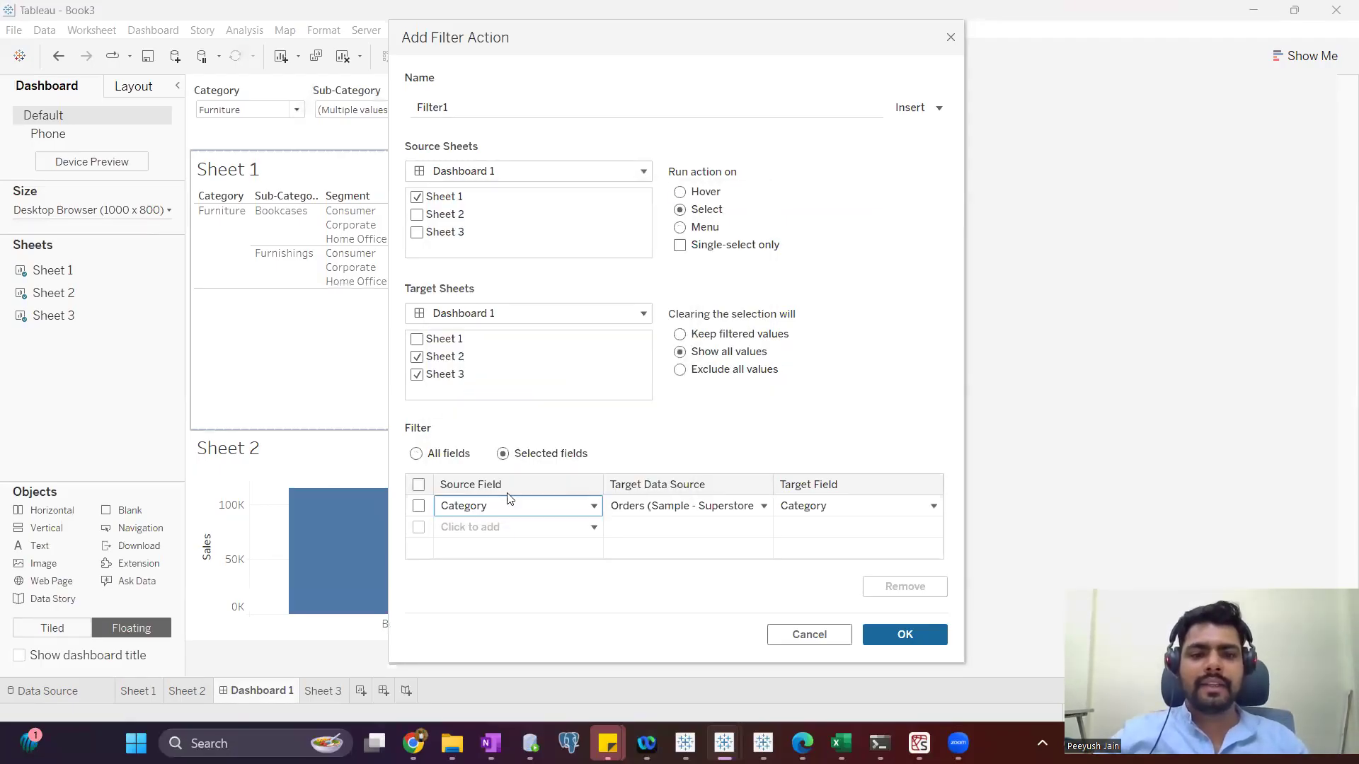
{"action": "left_click", "coordinate": [501, 538]}
{"action": "type", "text": "SU"}
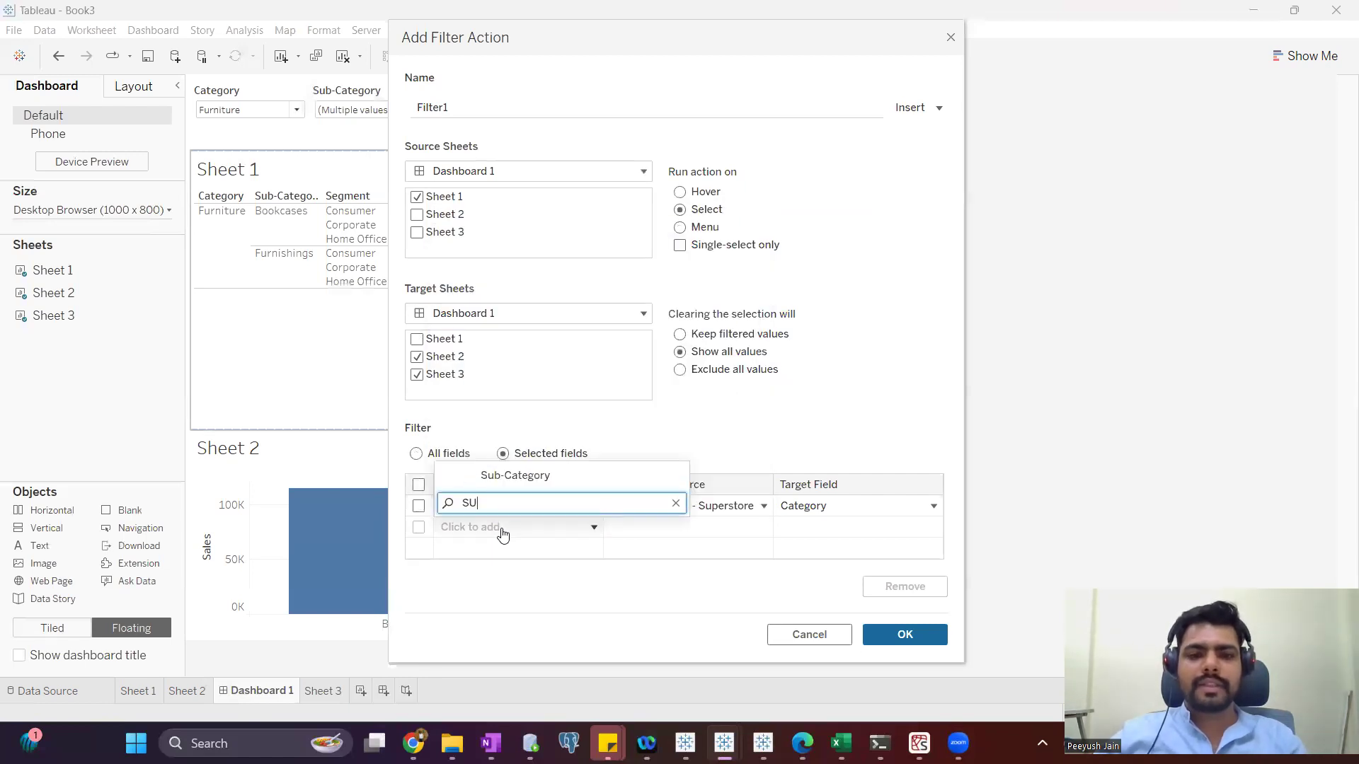
{"action": "left_click", "coordinate": [518, 477]}
Step: Add Segment as the third source field of the filter action and save the action
{"action": "left_click", "coordinate": [510, 548]}
{"action": "type", "text": "DE"}
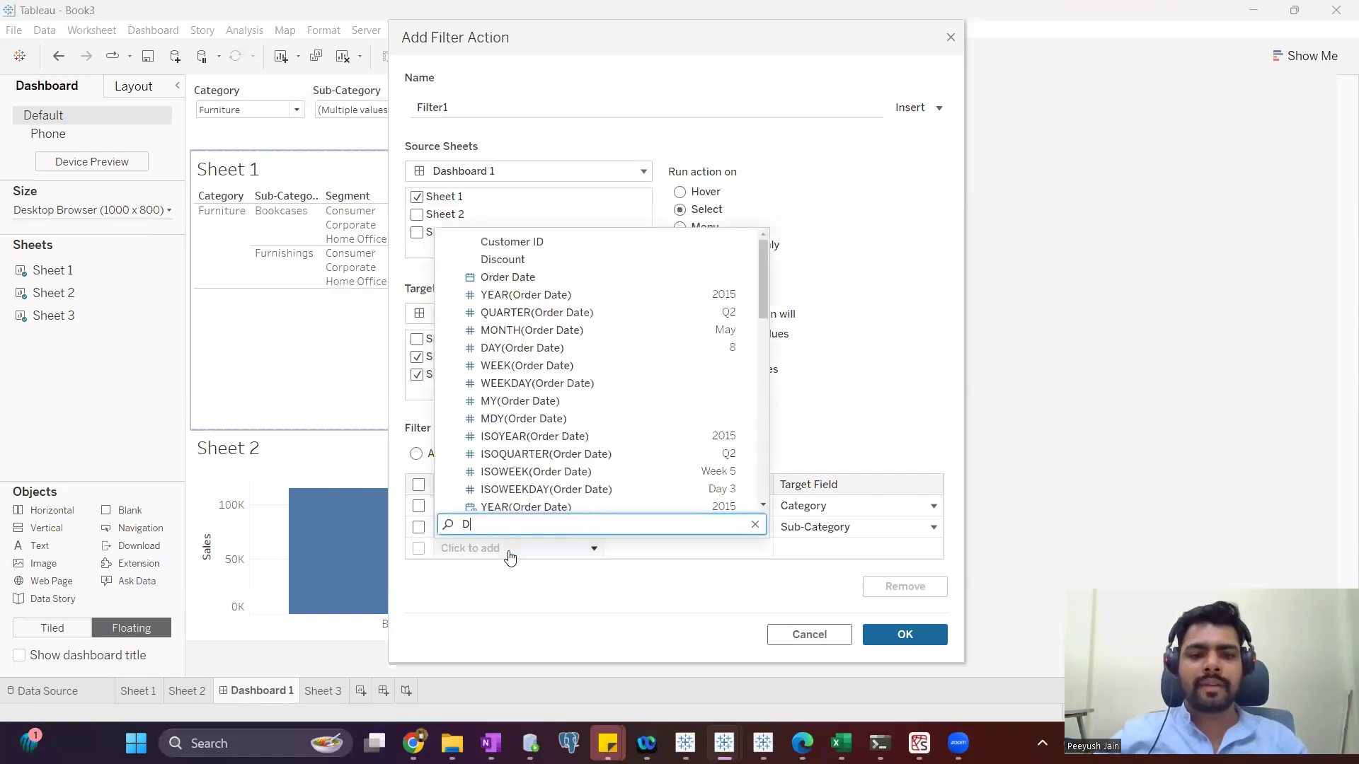
{"action": "key", "text": "BackSpace"}
{"action": "key", "text": "BackSpace"}
{"action": "type", "text": "SE"}
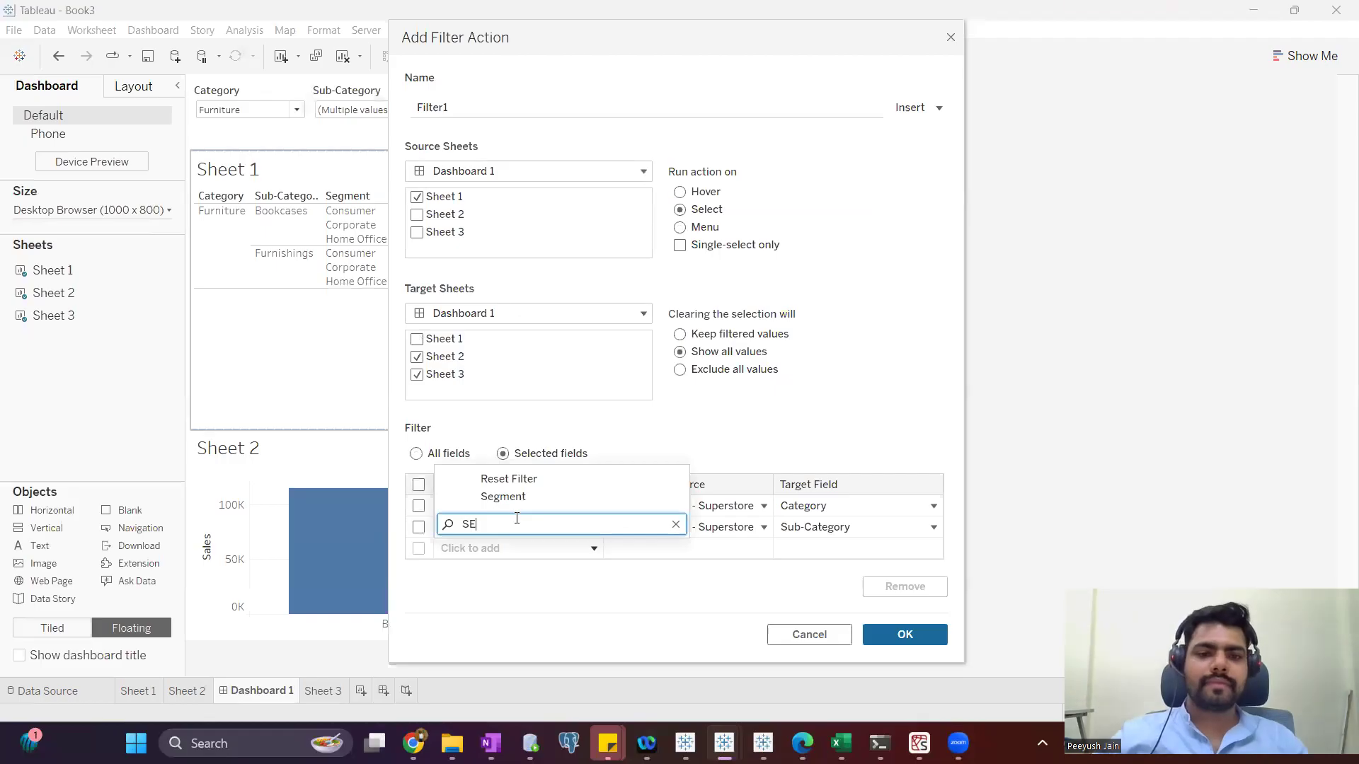
{"action": "left_click", "coordinate": [514, 499]}
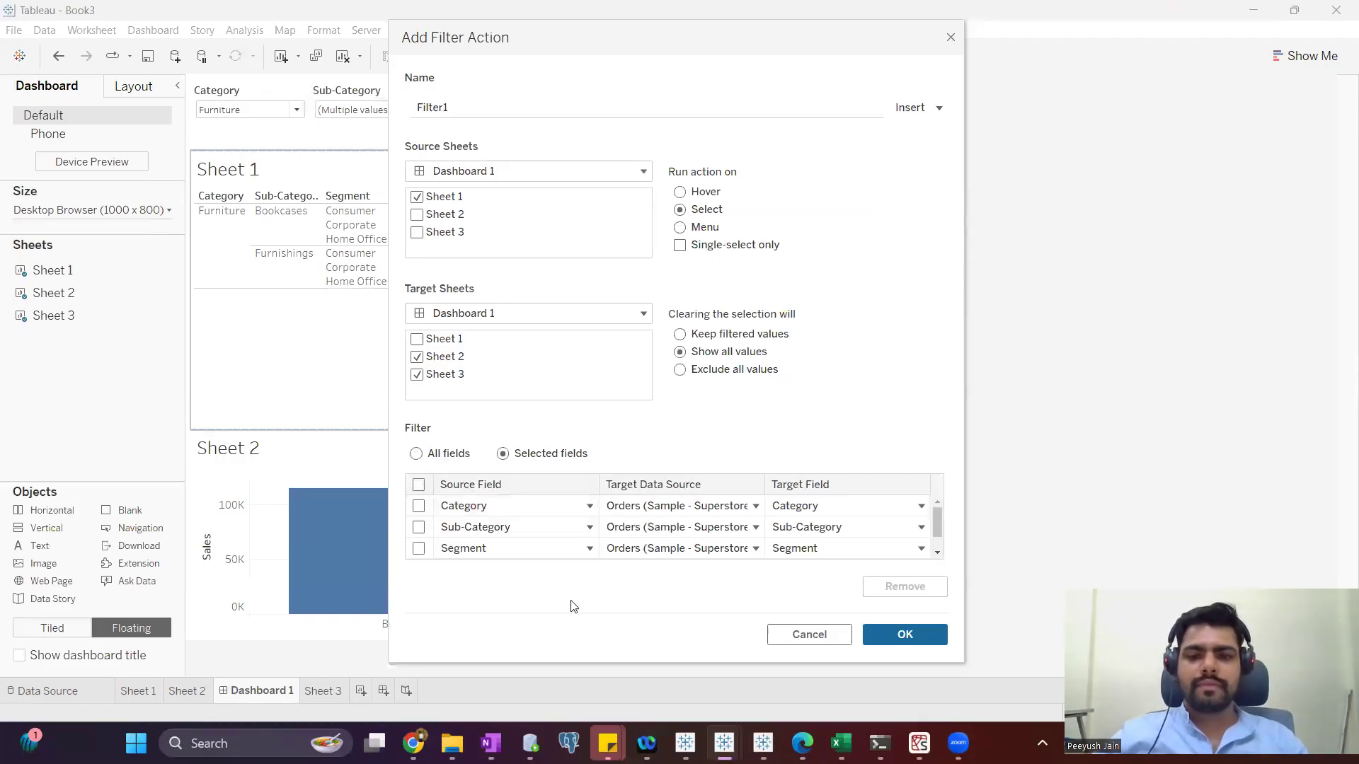
{"action": "left_click", "coordinate": [941, 634]}
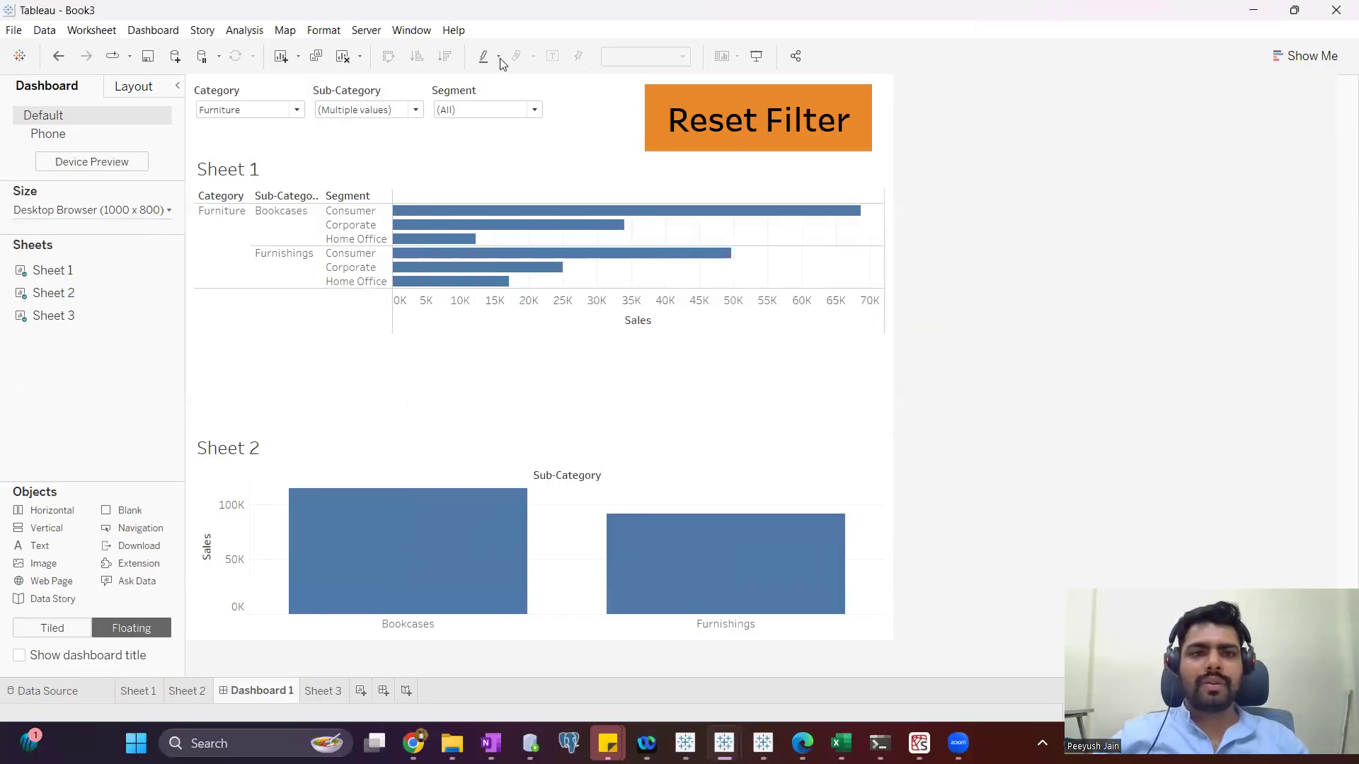
Step: Show the dashboard in presentation mode and check the choices in the Category and Sub-Category filters
{"action": "left_click", "coordinate": [412, 29]}
{"action": "left_click", "coordinate": [453, 49]}
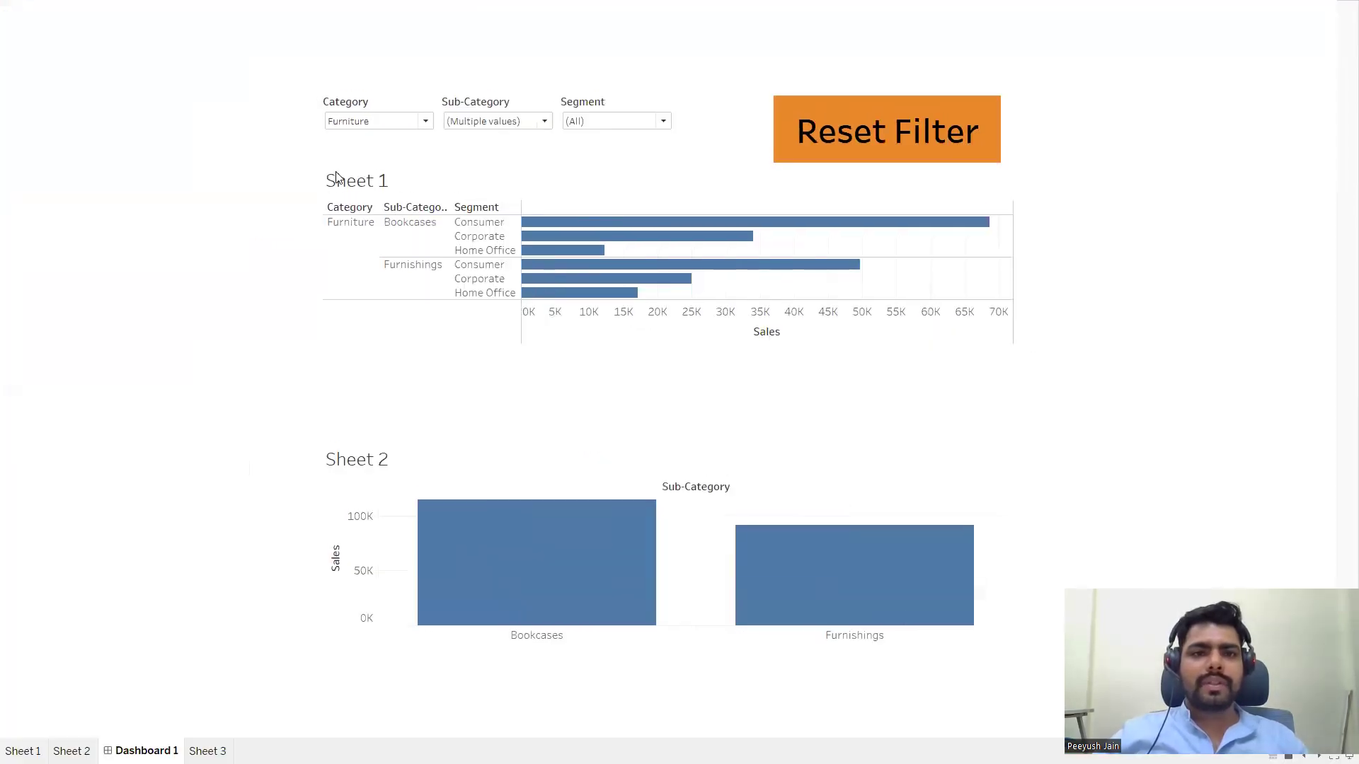
{"action": "left_click", "coordinate": [380, 124]}
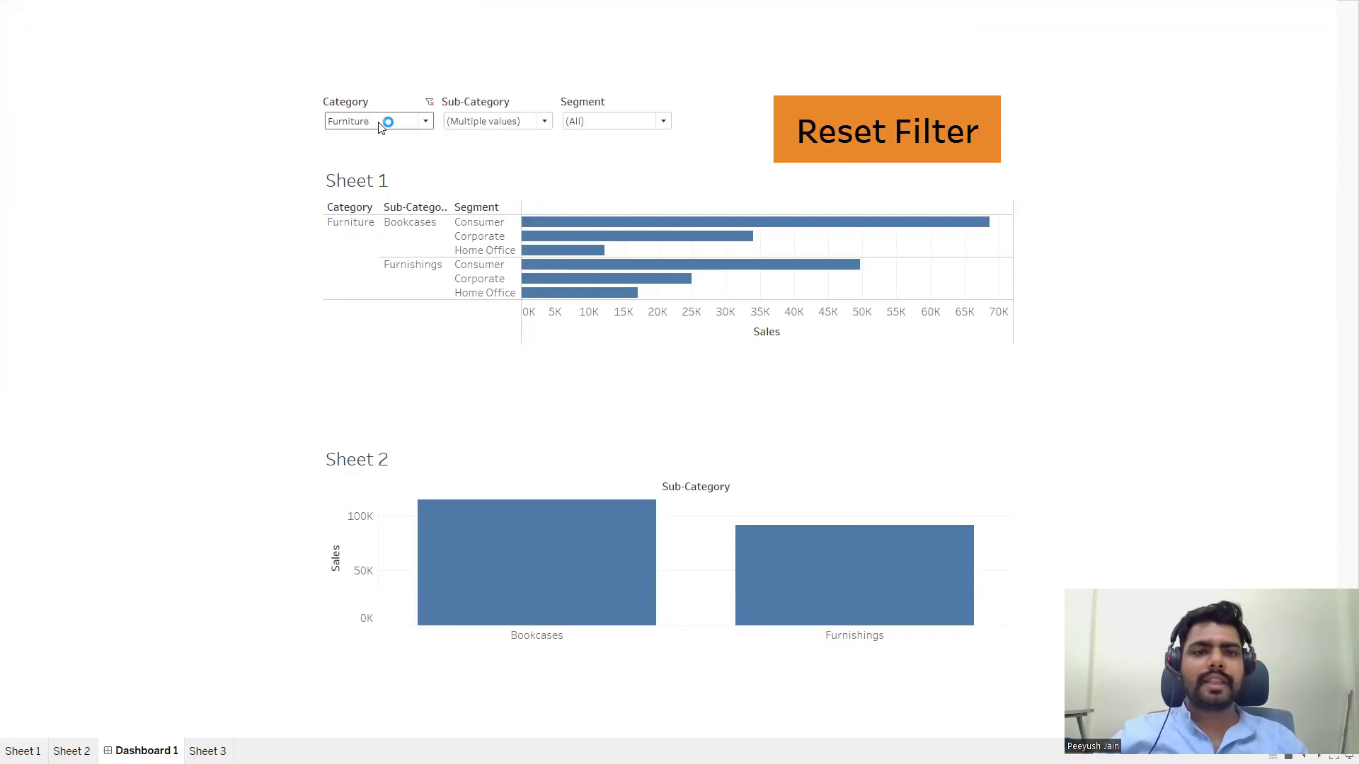
{"action": "left_click", "coordinate": [485, 126]}
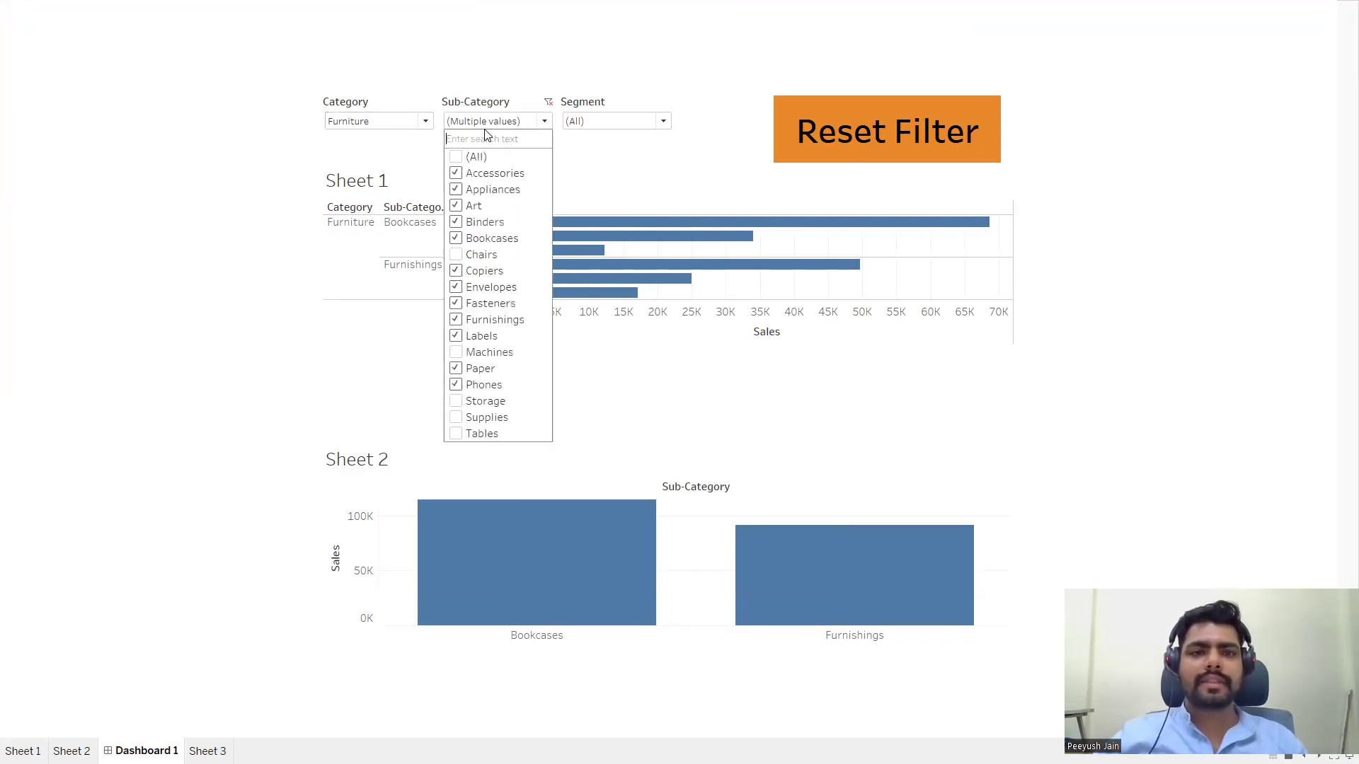
Step: Limit the Segment filter to Corporate and Home Office
{"action": "left_click", "coordinate": [590, 125]}
{"action": "left_click", "coordinate": [573, 137]}
{"action": "left_click", "coordinate": [574, 170]}
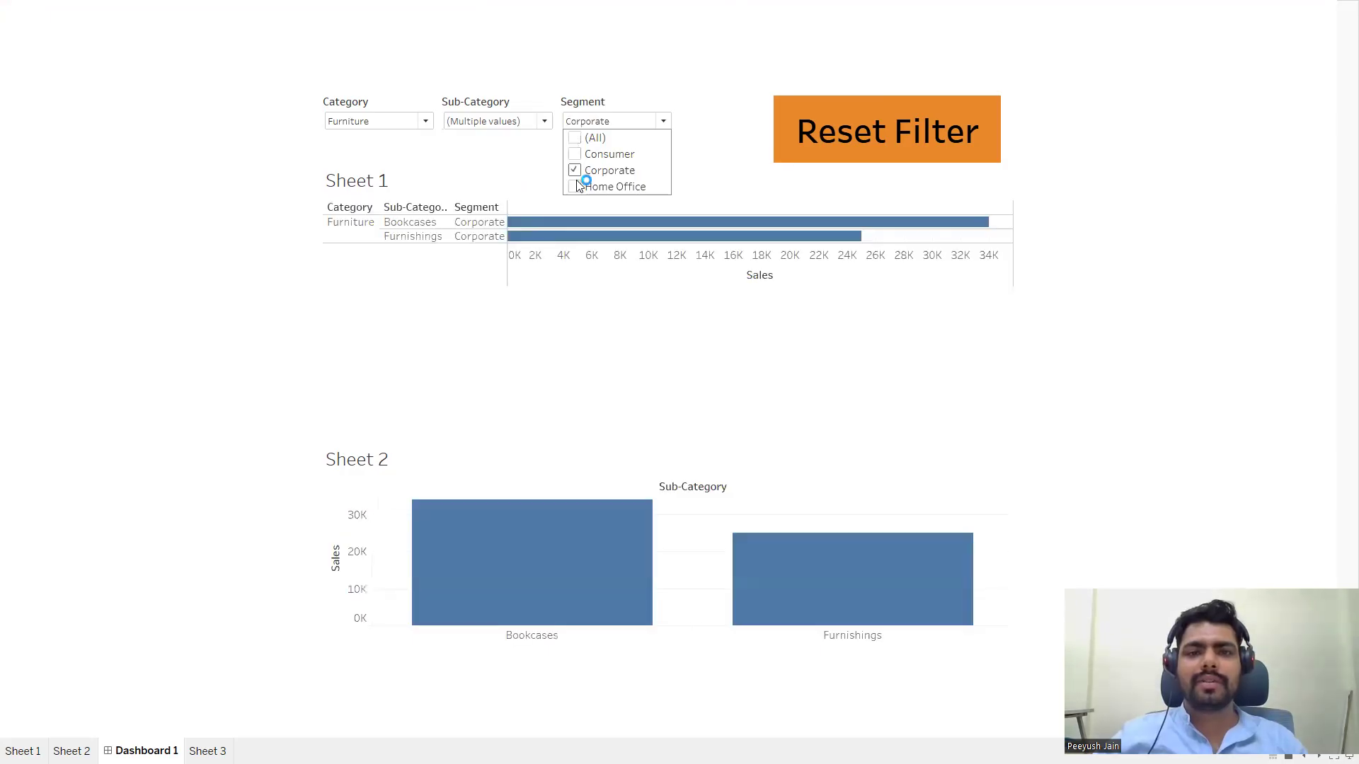
{"action": "left_click", "coordinate": [597, 187]}
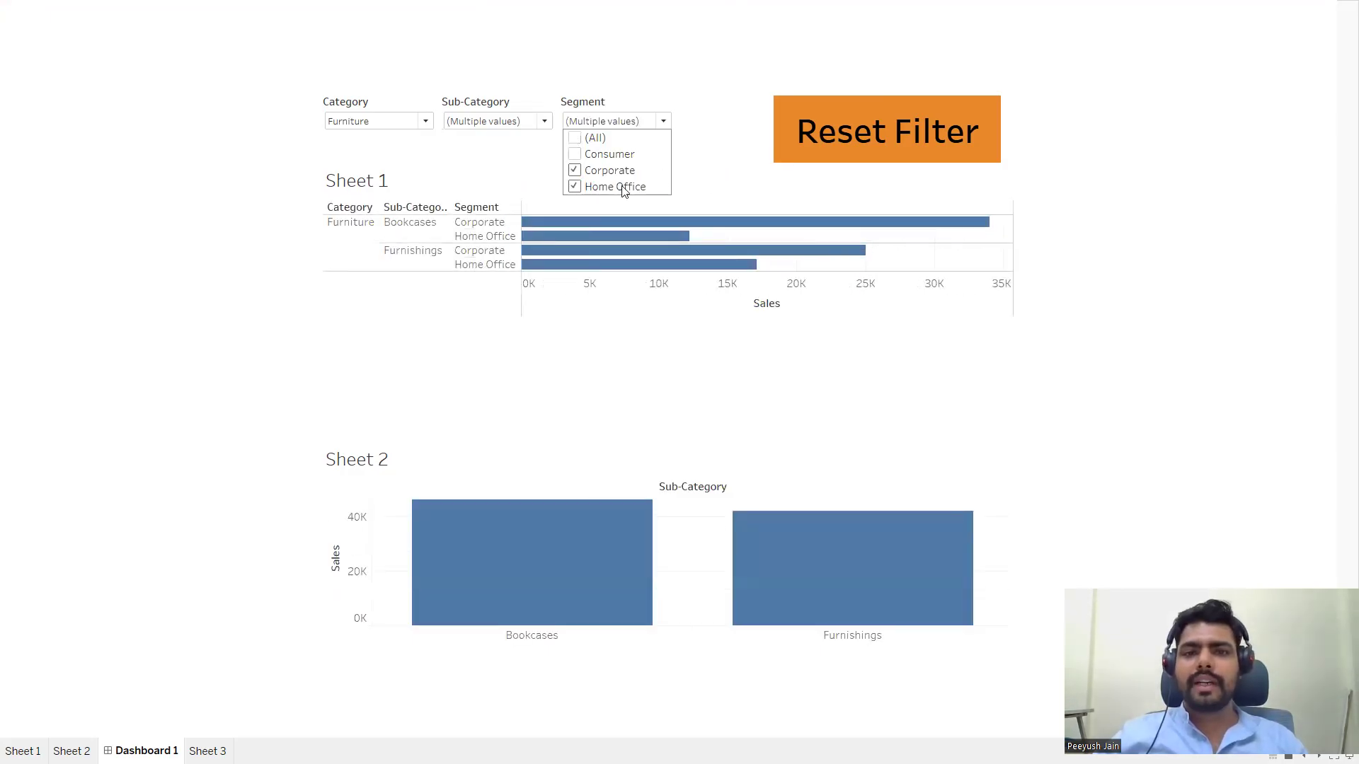
Step: Test the Reset Filter sheet on the filtered dashboard and leave presentation mode
{"action": "left_click", "coordinate": [1198, 173]}
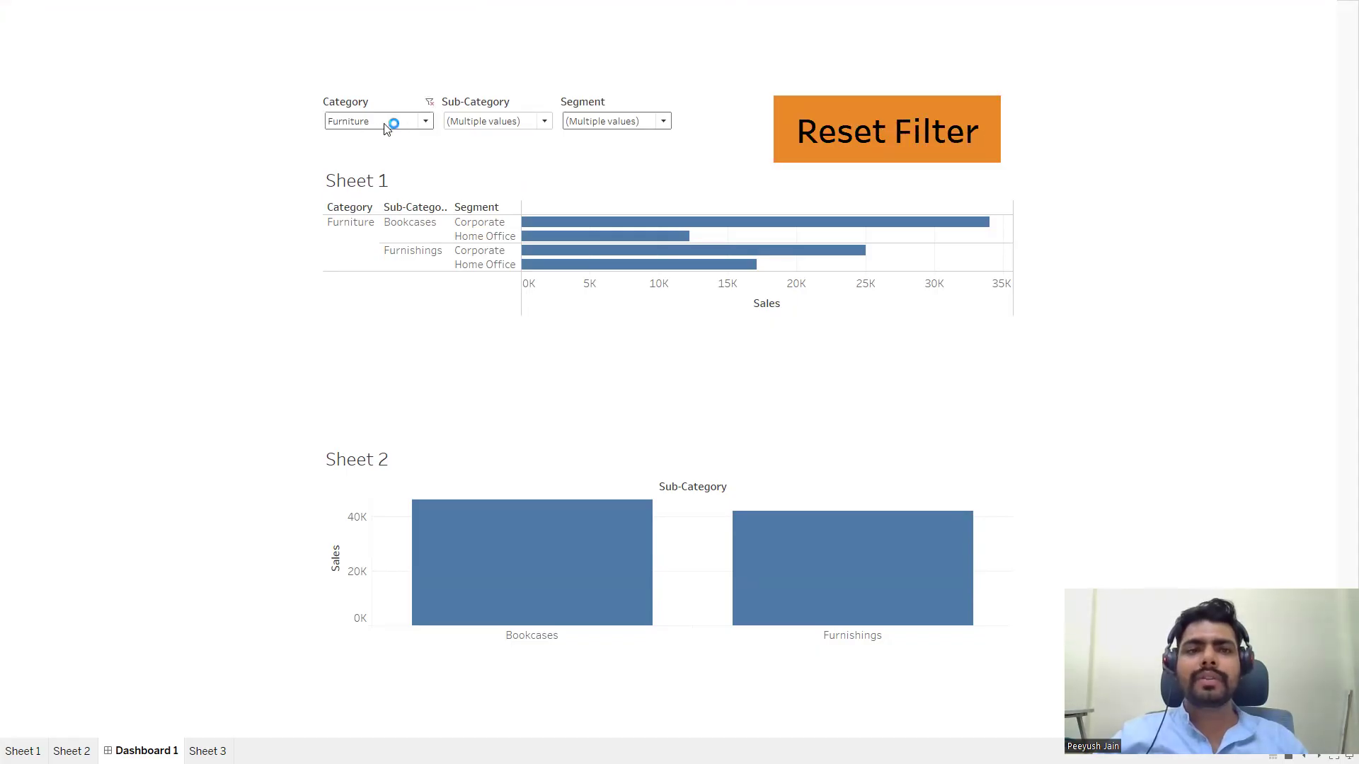
{"action": "left_click", "coordinate": [869, 134]}
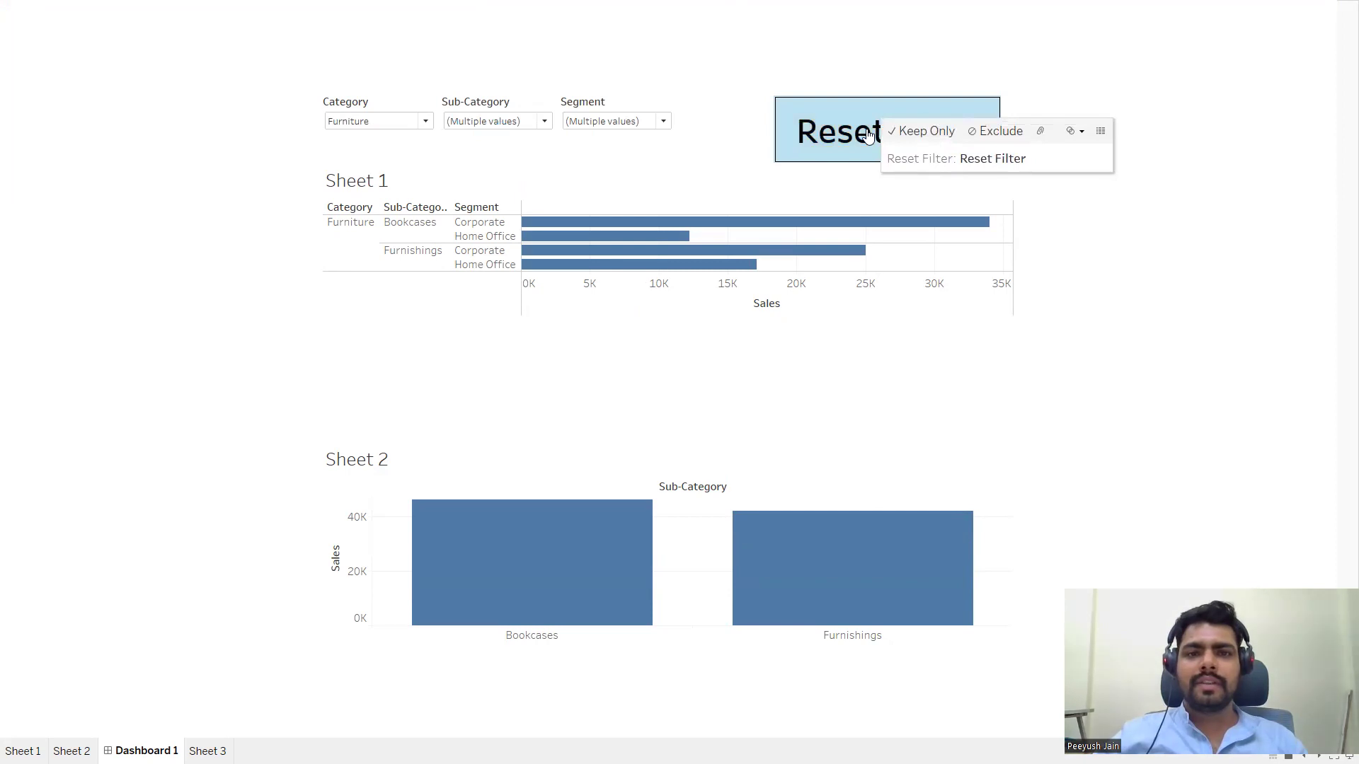
{"action": "left_click", "coordinate": [869, 134]}
{"action": "left_click", "coordinate": [870, 136]}
{"action": "left_click", "coordinate": [871, 136]}
{"action": "key", "text": "Escape"}
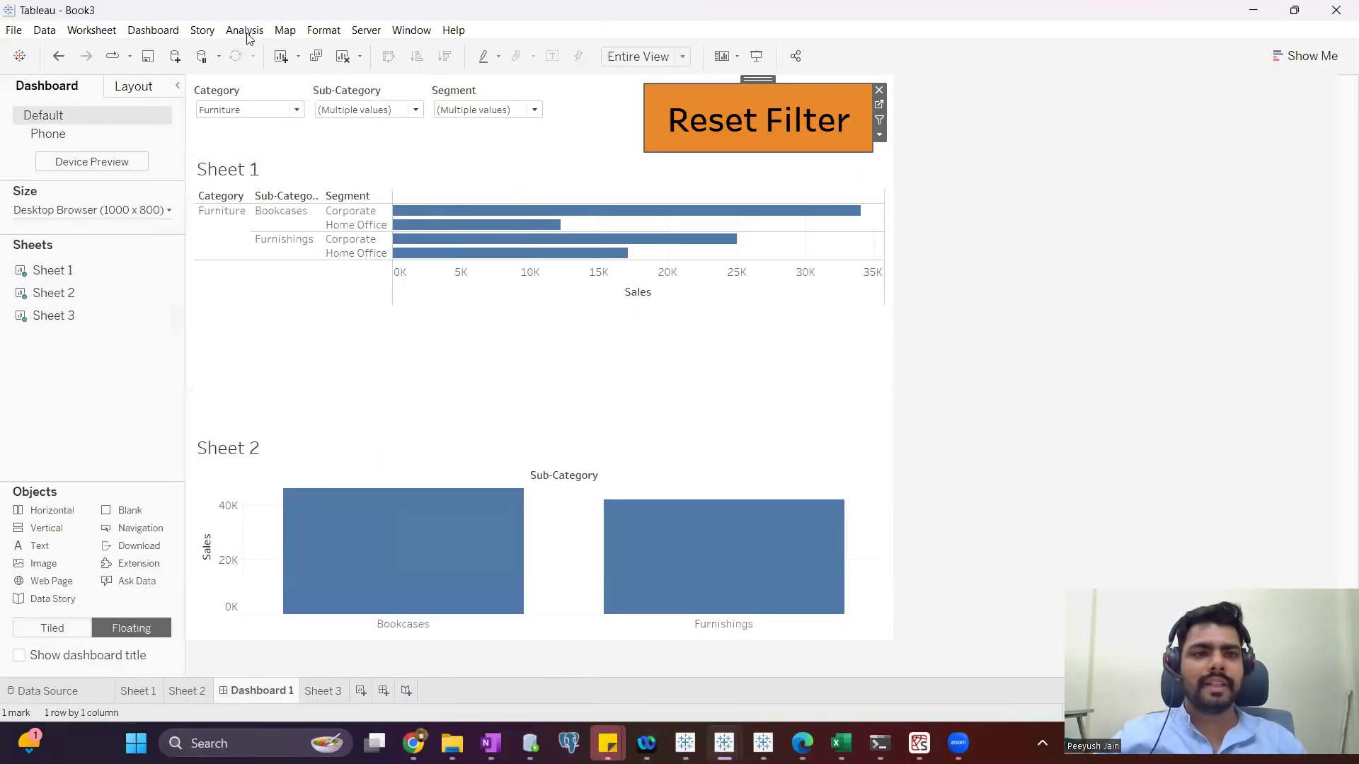
Step: Edit the Filter1 action so Sheet 3 is the only source sheet and Sheet 1 and Sheet 2 are the targets
{"action": "left_click", "coordinate": [153, 30]}
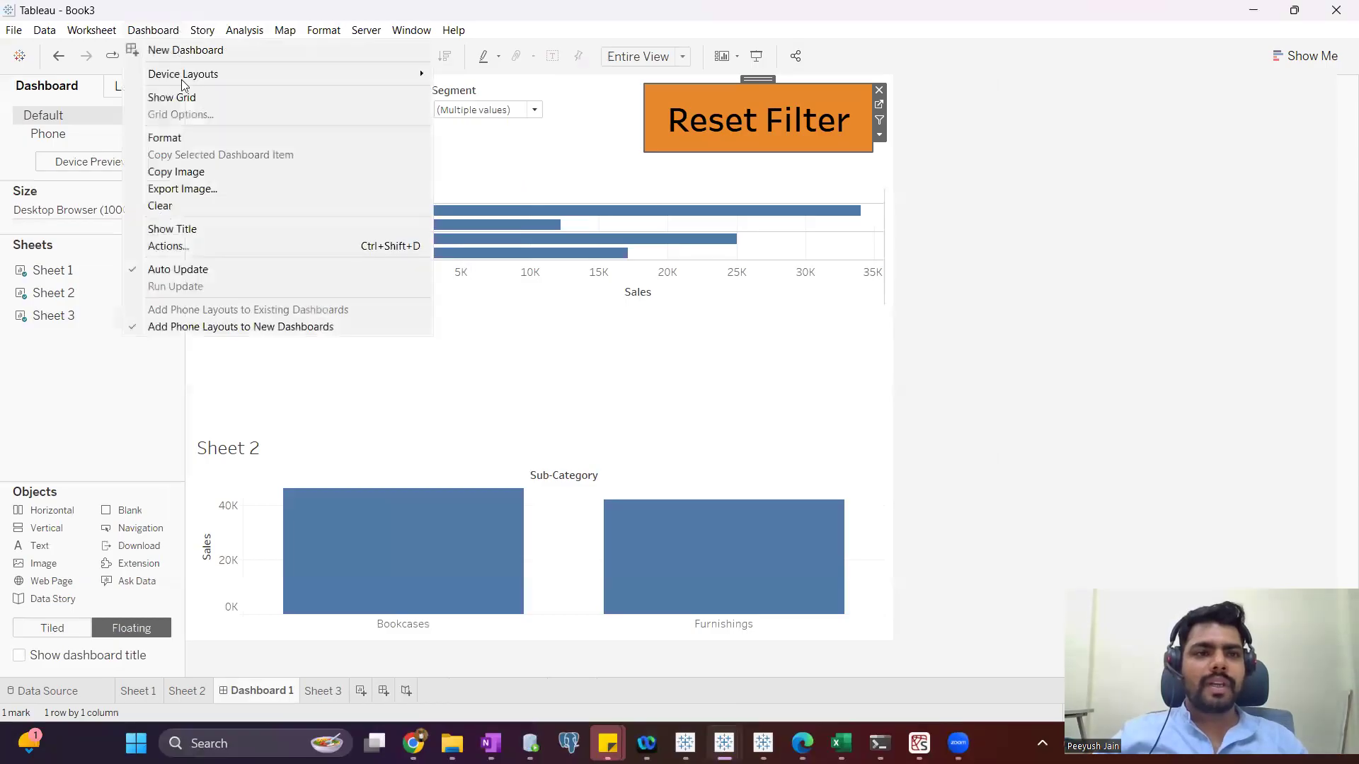
{"action": "left_click", "coordinate": [203, 245]}
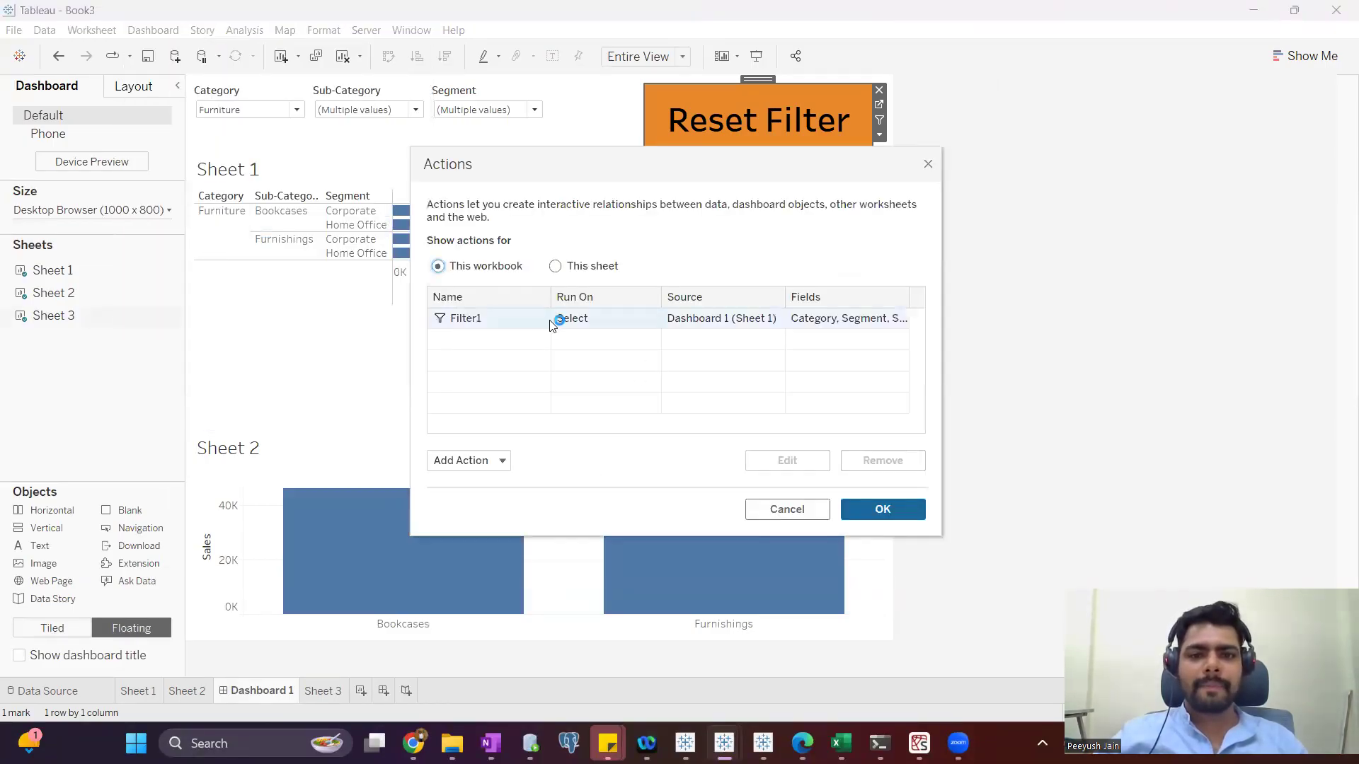
{"action": "left_click", "coordinate": [553, 325]}
{"action": "left_click", "coordinate": [785, 460]}
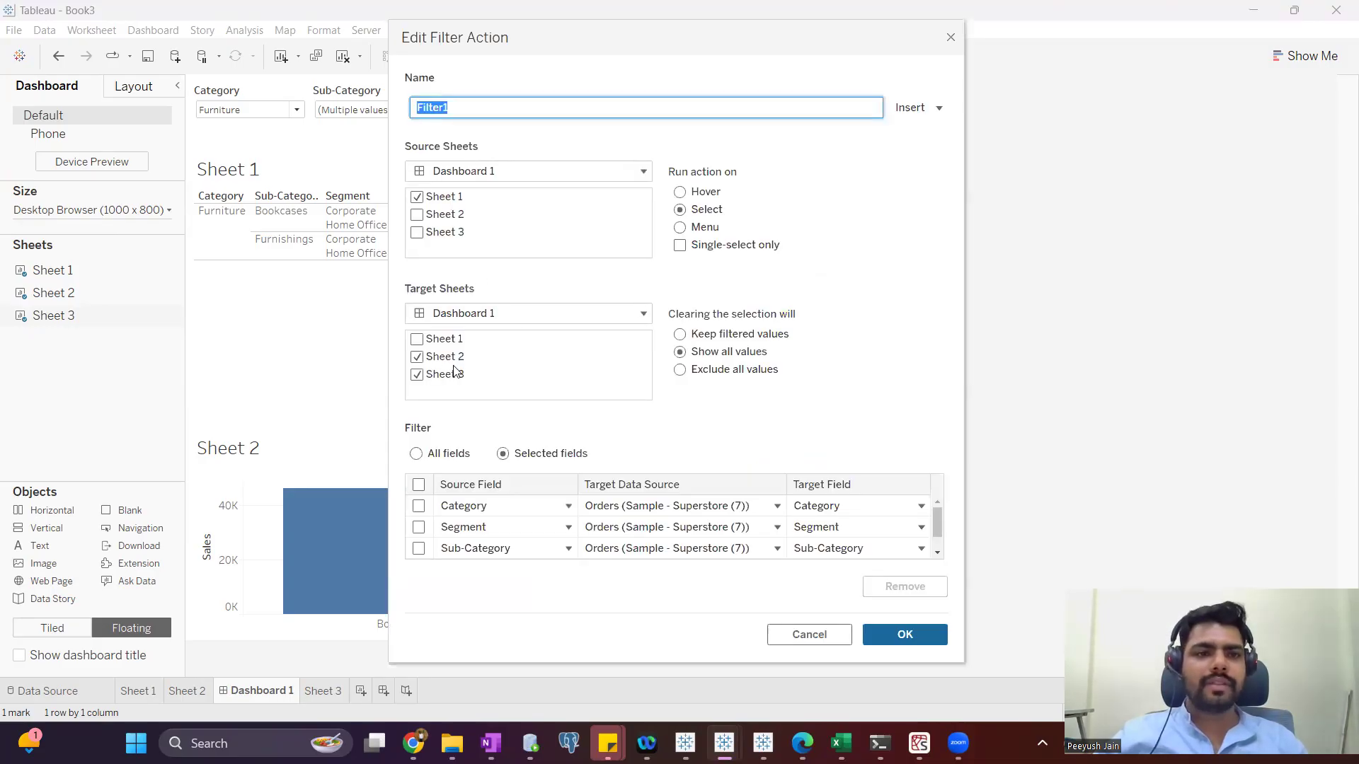
{"action": "left_click_drag", "start_coordinate": [604, 45], "coordinate": [799, 65]}
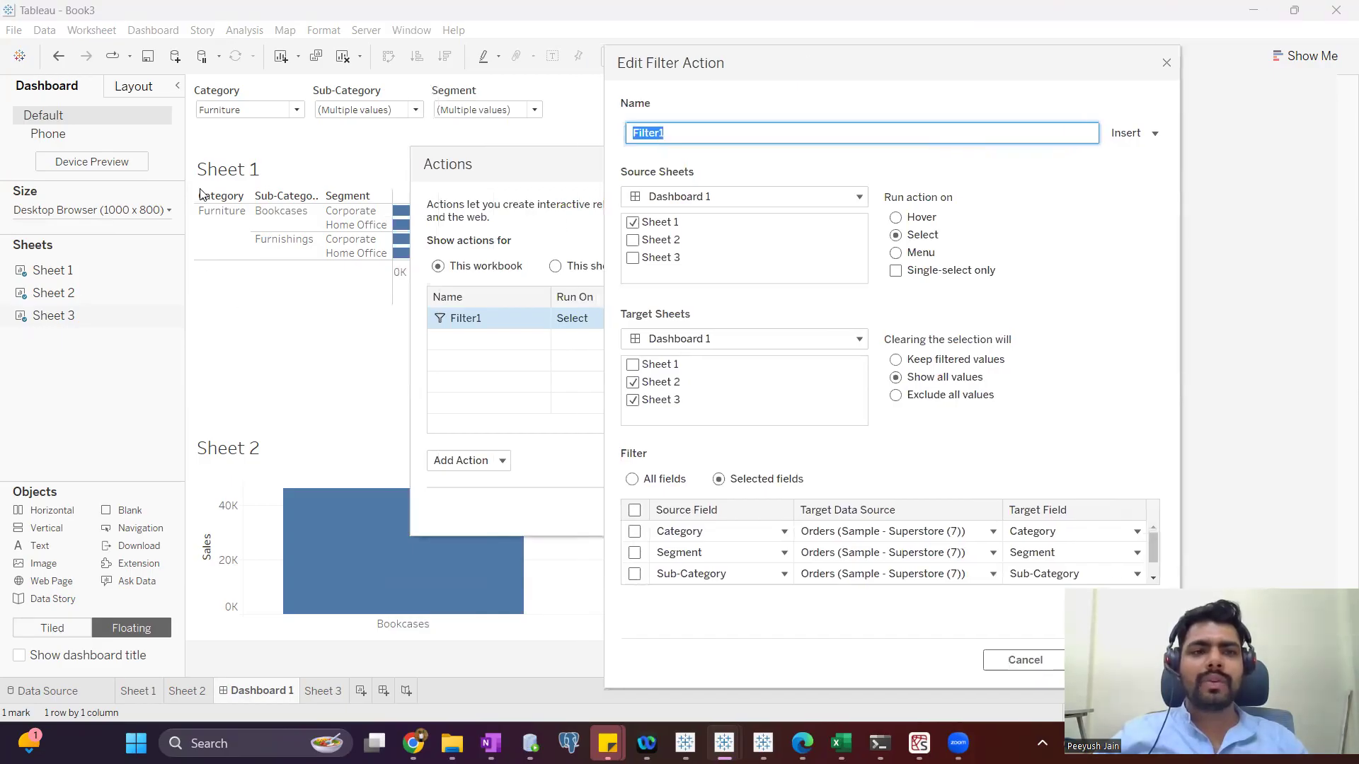
{"action": "left_click", "coordinate": [631, 229]}
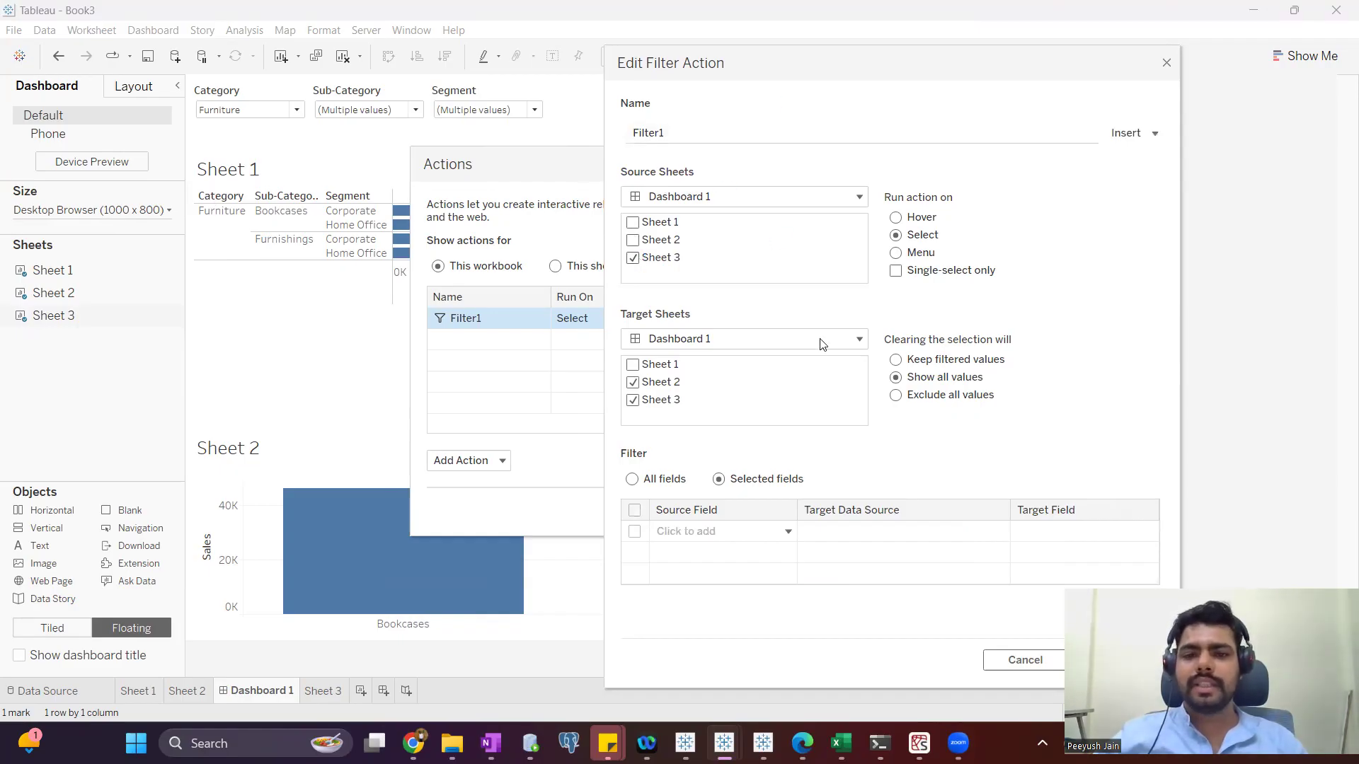
{"action": "left_click", "coordinate": [632, 364]}
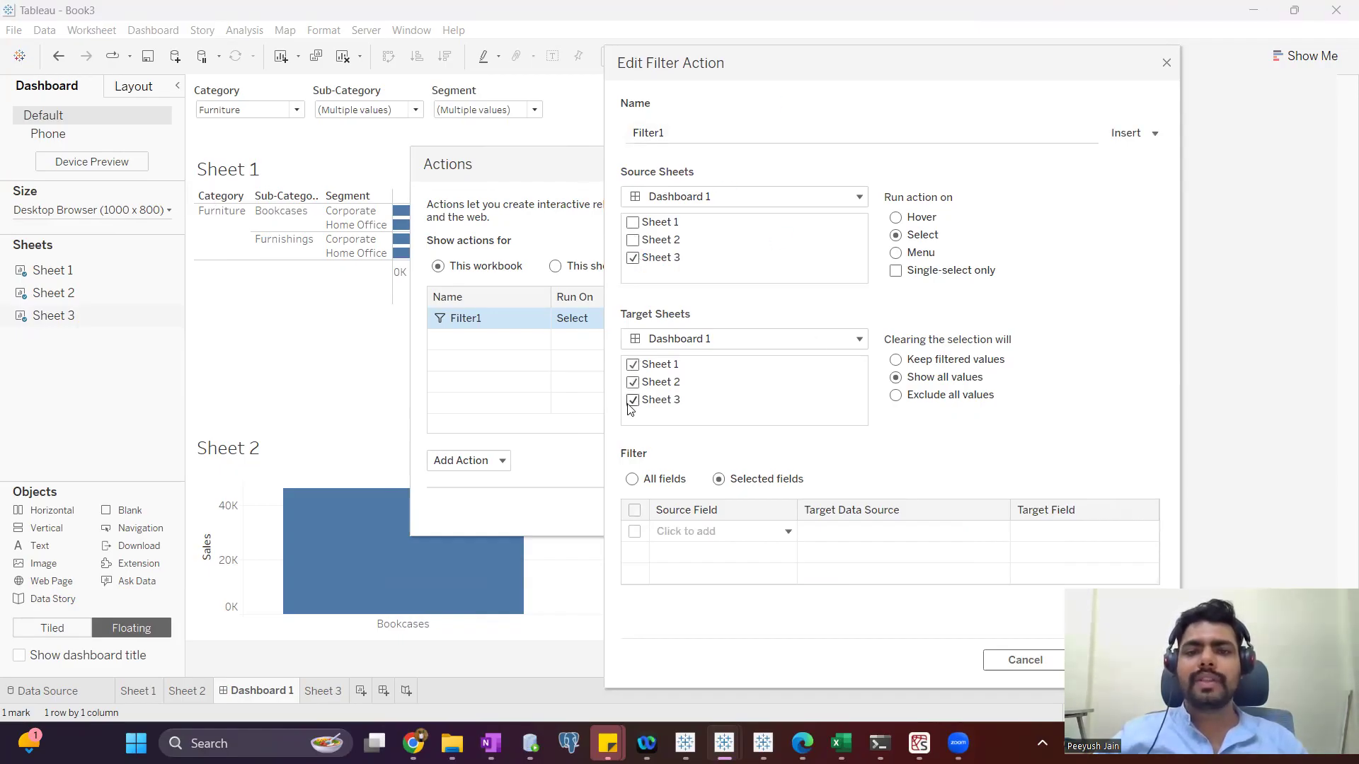
{"action": "left_click_drag", "start_coordinate": [816, 55], "coordinate": [694, 152]}
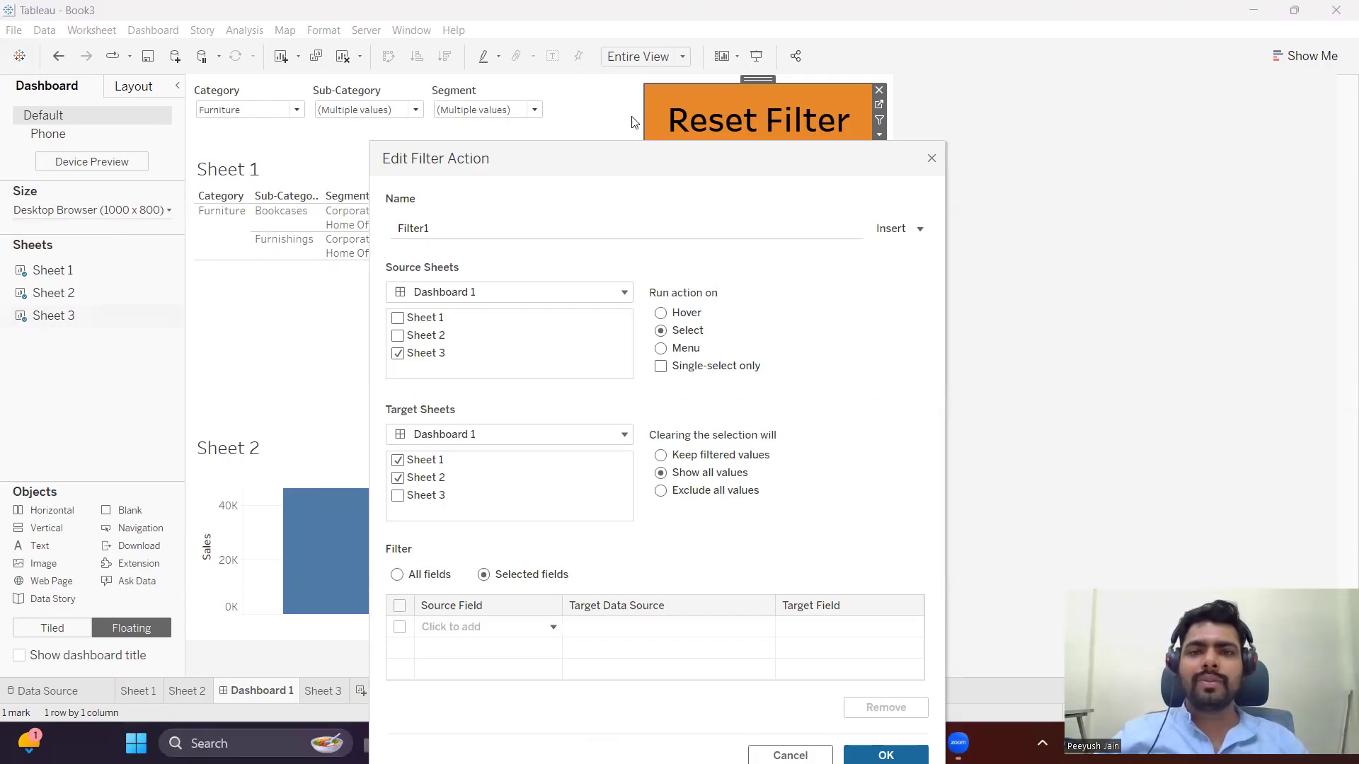
Step: Add Category and Sub-Category as source fields for the action that runs from Sheet 3
{"action": "left_click_drag", "start_coordinate": [644, 150], "coordinate": [656, 43]}
{"action": "left_click", "coordinate": [485, 530]}
{"action": "type", "text": "CA"}
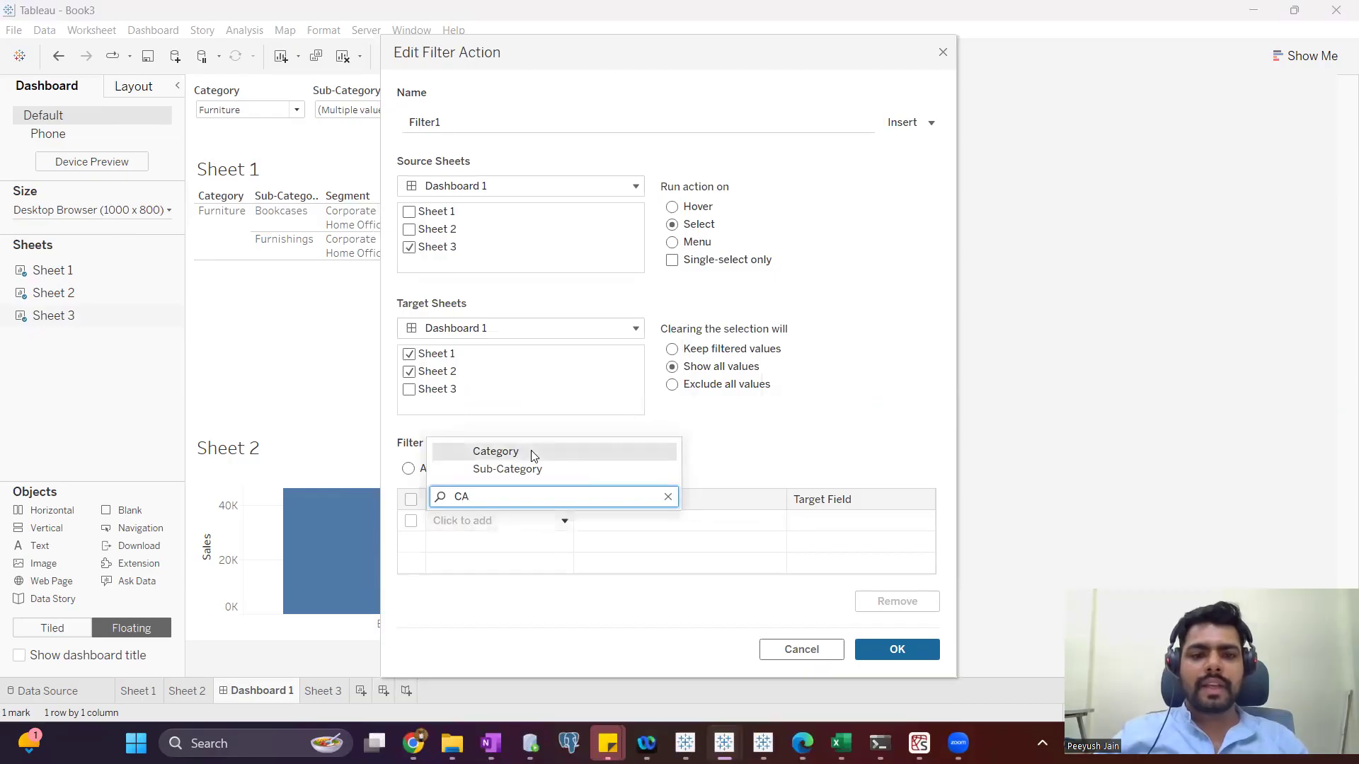
{"action": "left_click", "coordinate": [530, 453]}
{"action": "left_click", "coordinate": [493, 545]}
{"action": "type", "text": "SUB"}
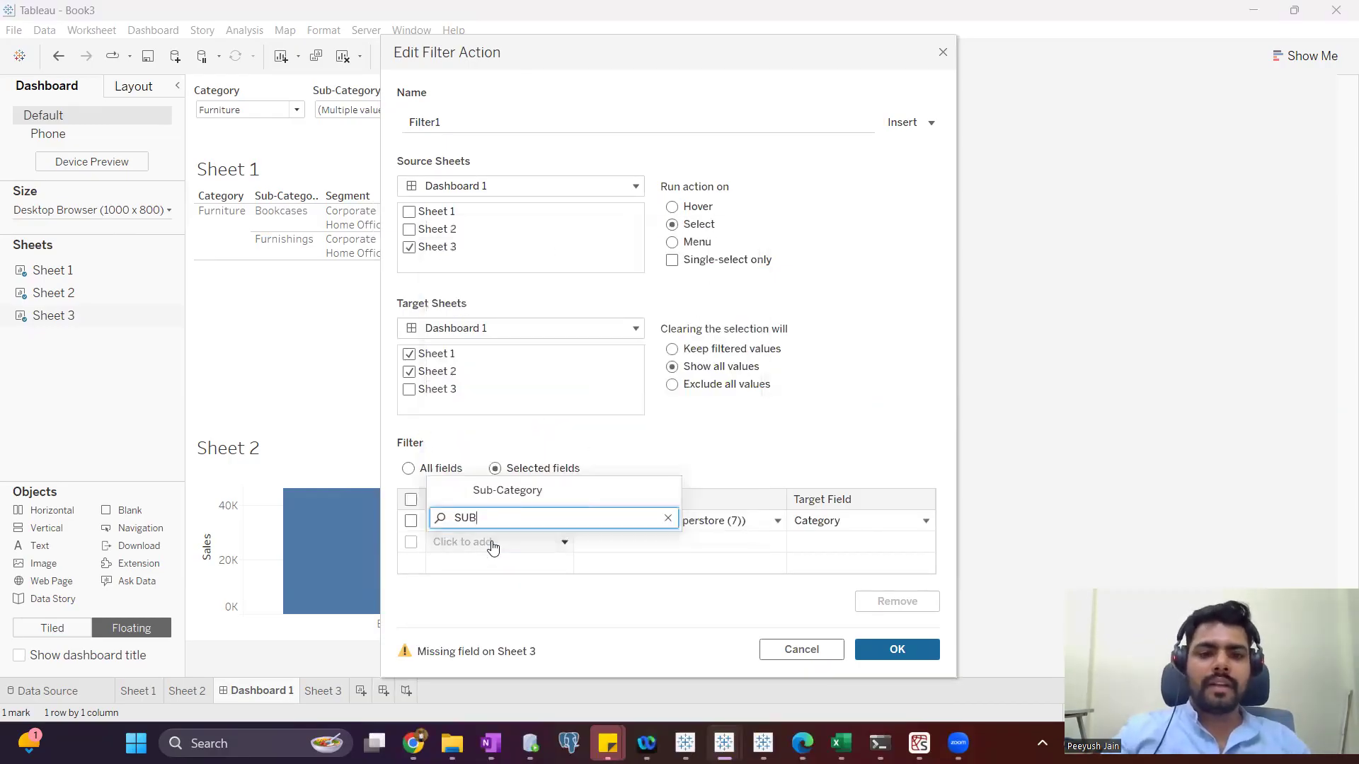
{"action": "left_click", "coordinate": [516, 491]}
Step: Add Segment as another source field and save the Filter1 action
{"action": "left_click", "coordinate": [503, 564]}
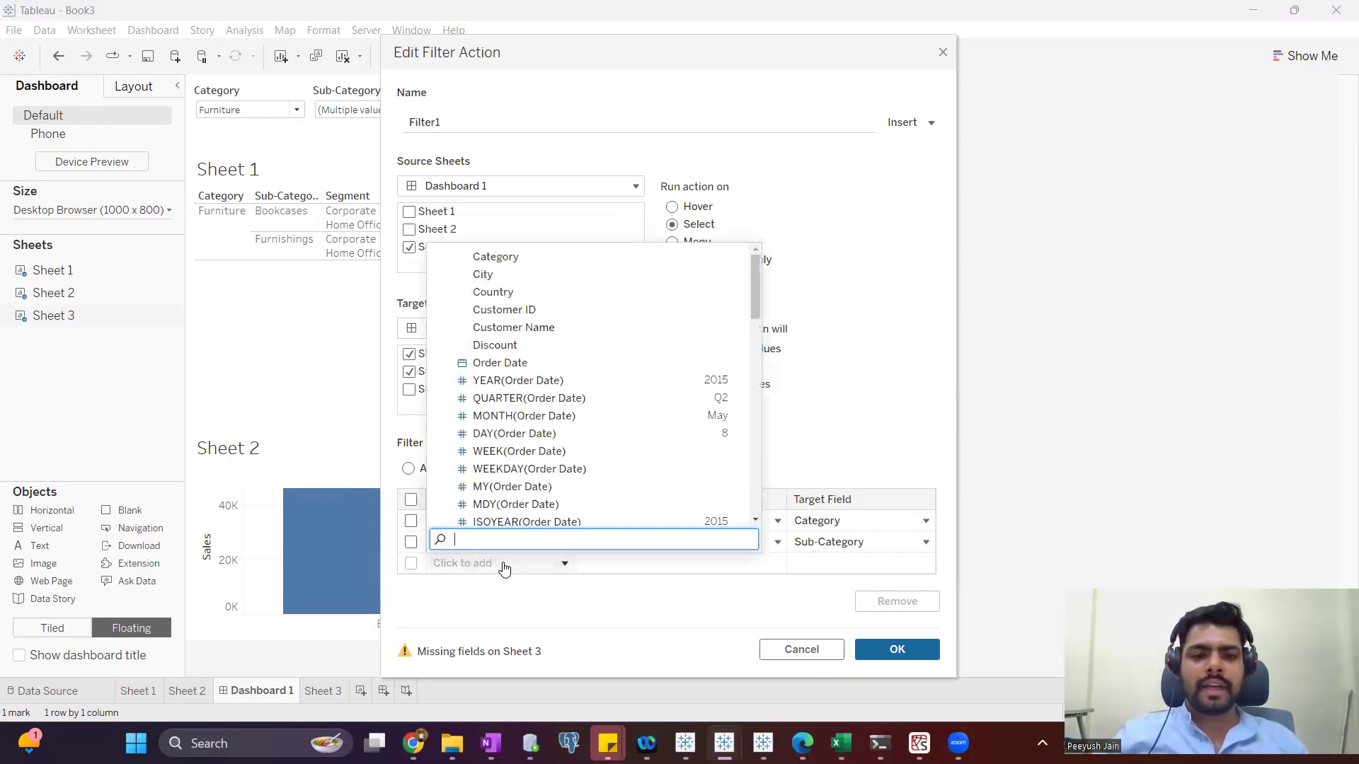
{"action": "type", "text": "SEG"}
{"action": "left_click", "coordinate": [525, 512]}
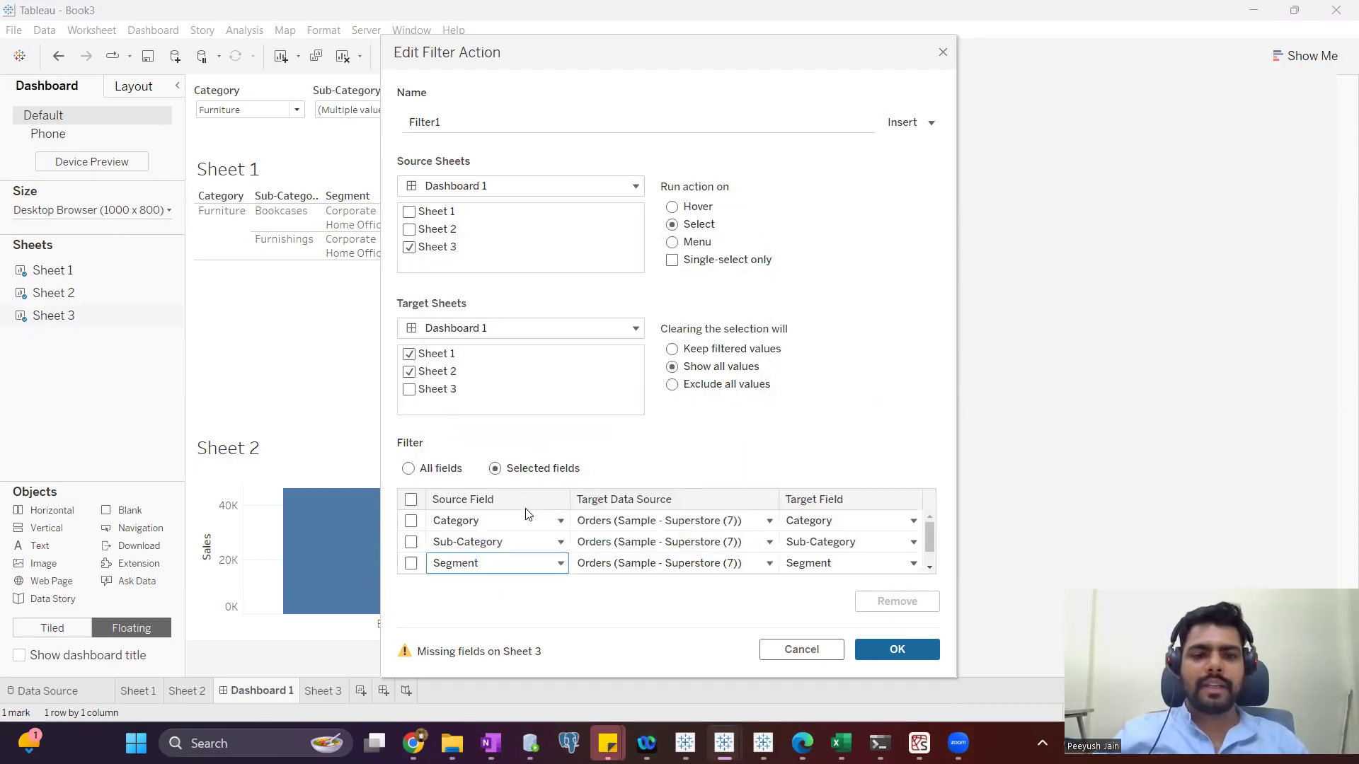
{"action": "mouse_move", "coordinate": [652, 58]}
{"action": "left_mouse_down"}
{"action": "mouse_move", "coordinate": [894, 61]}
{"action": "mouse_move", "coordinate": [628, 59]}
{"action": "left_mouse_up"}
{"action": "left_click", "coordinate": [906, 645]}
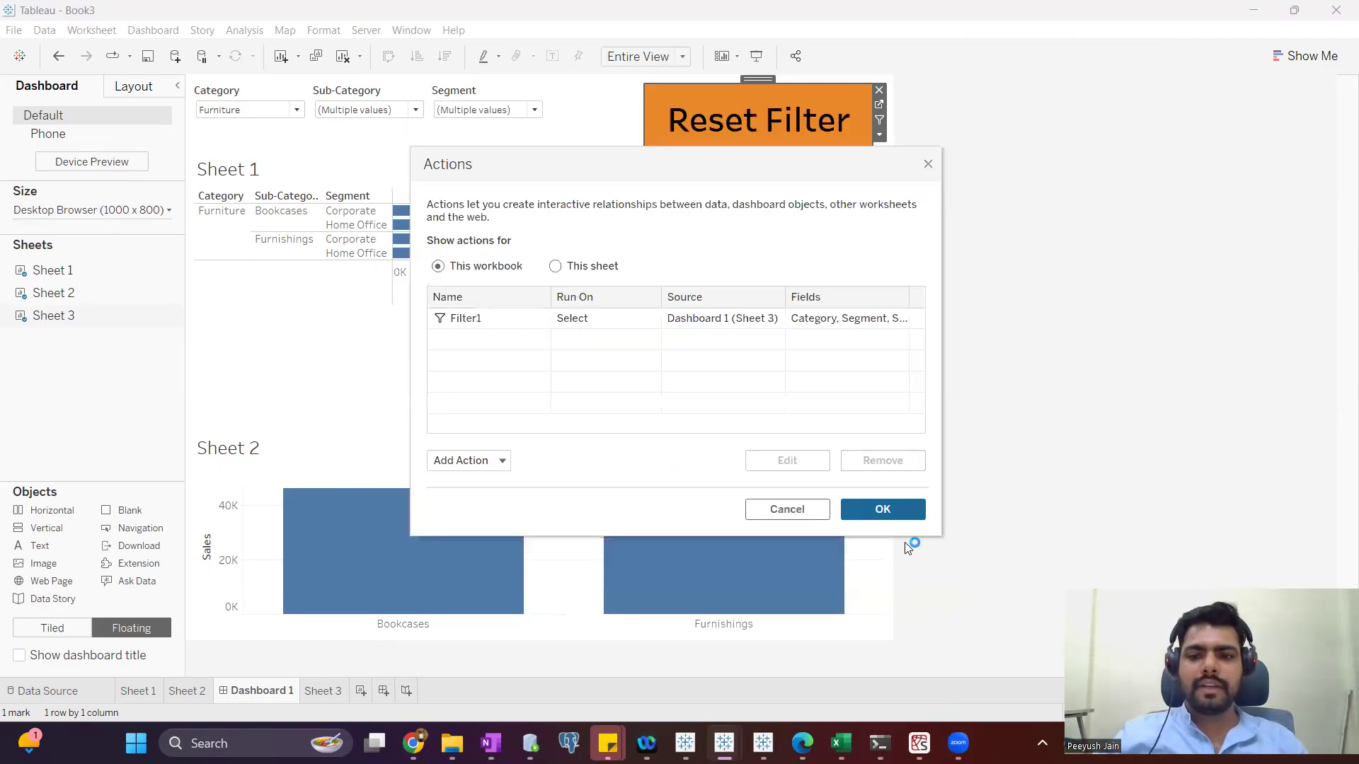
{"action": "left_click", "coordinate": [897, 514]}
Step: Show the dashboard in presentation mode and clear the filters with the Reset Filter sheet
{"action": "left_click", "coordinate": [411, 29]}
{"action": "left_click", "coordinate": [411, 30]}
{"action": "key", "text": "F7"}
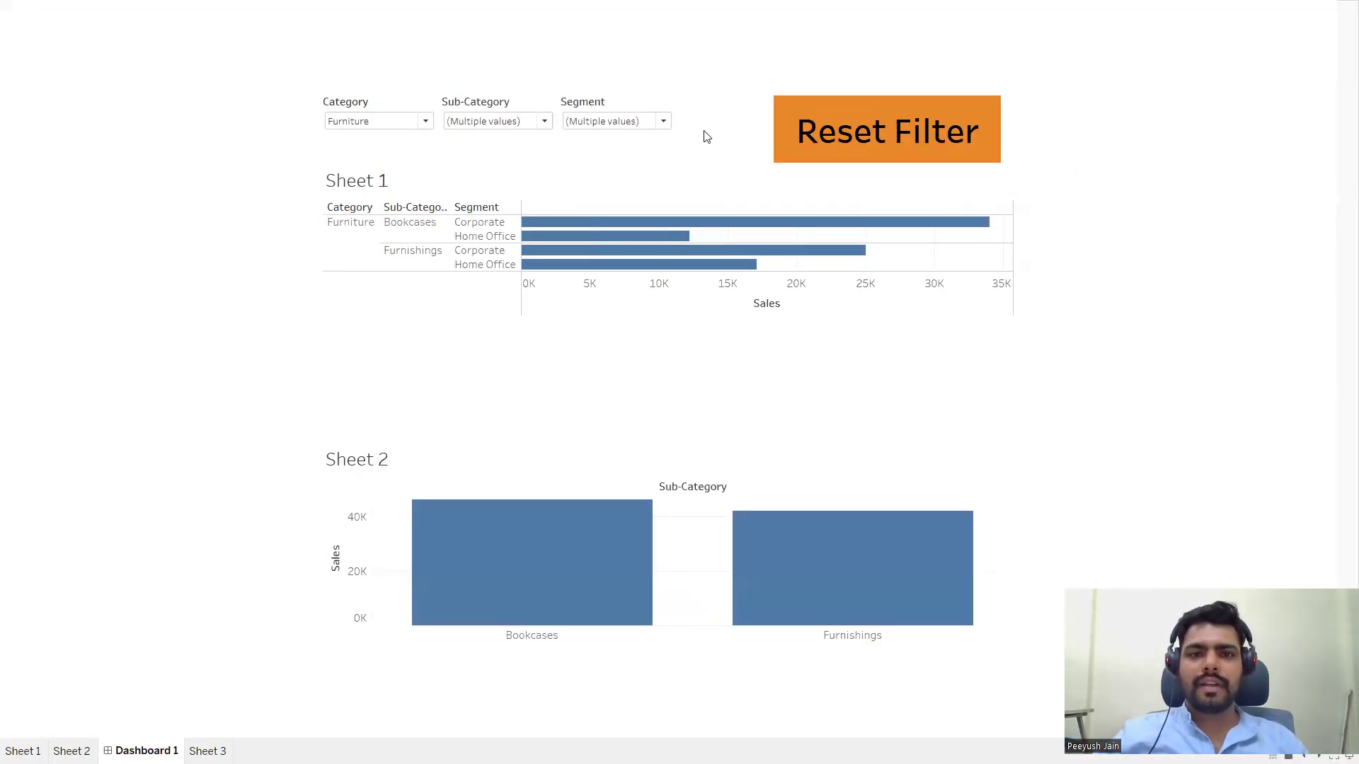
{"action": "left_click", "coordinate": [866, 148]}
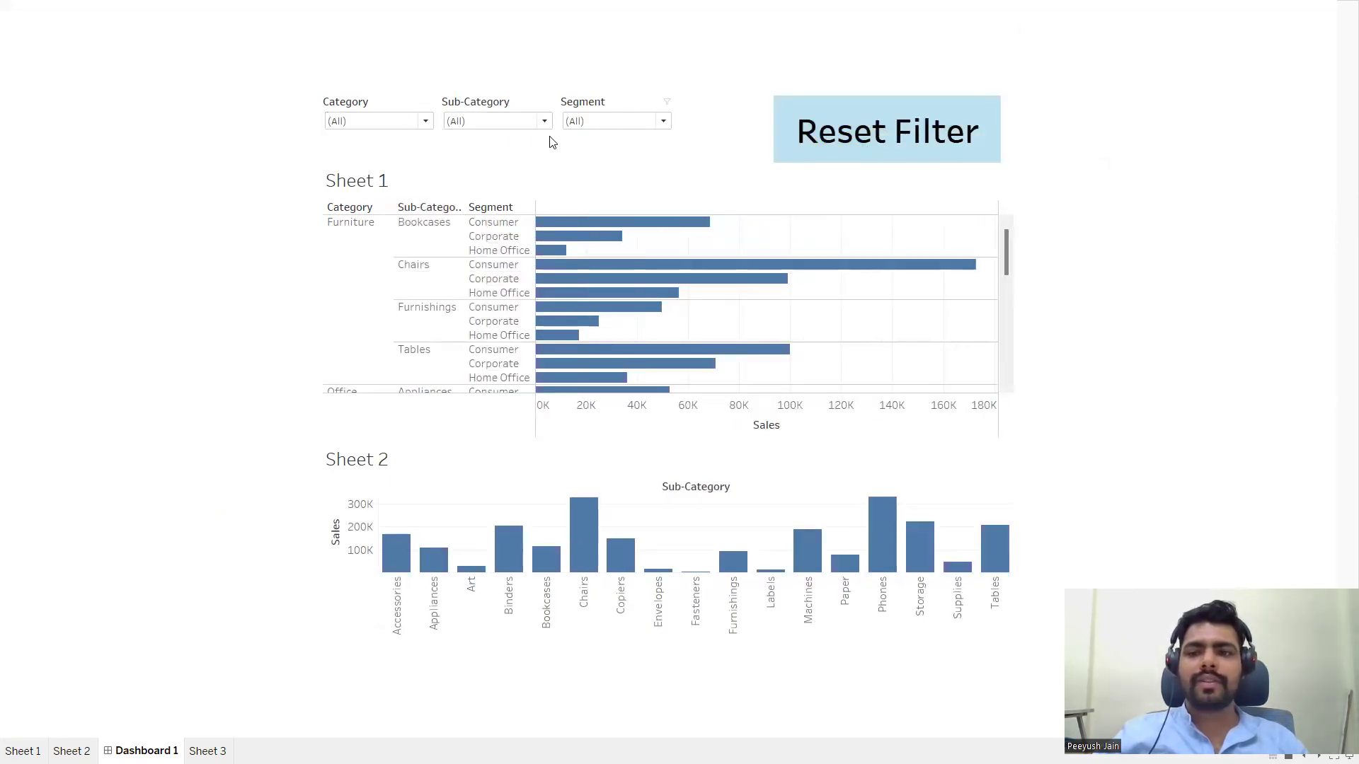
Step: Limit the Sub-Category filter to Accessories and Appliances and the Segment filter to Corporate
{"action": "left_click", "coordinate": [491, 122]}
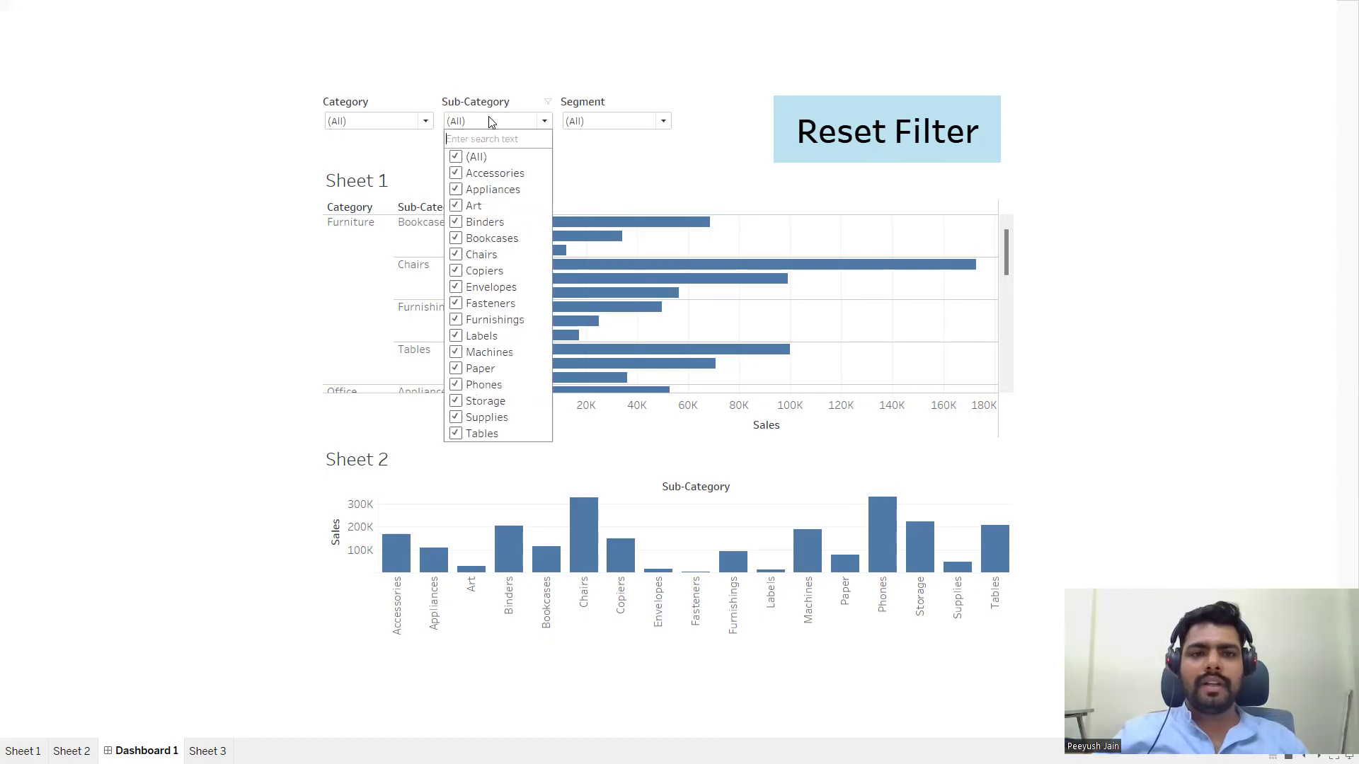
{"action": "left_click", "coordinate": [457, 156]}
{"action": "left_click", "coordinate": [457, 173]}
{"action": "left_click", "coordinate": [456, 190]}
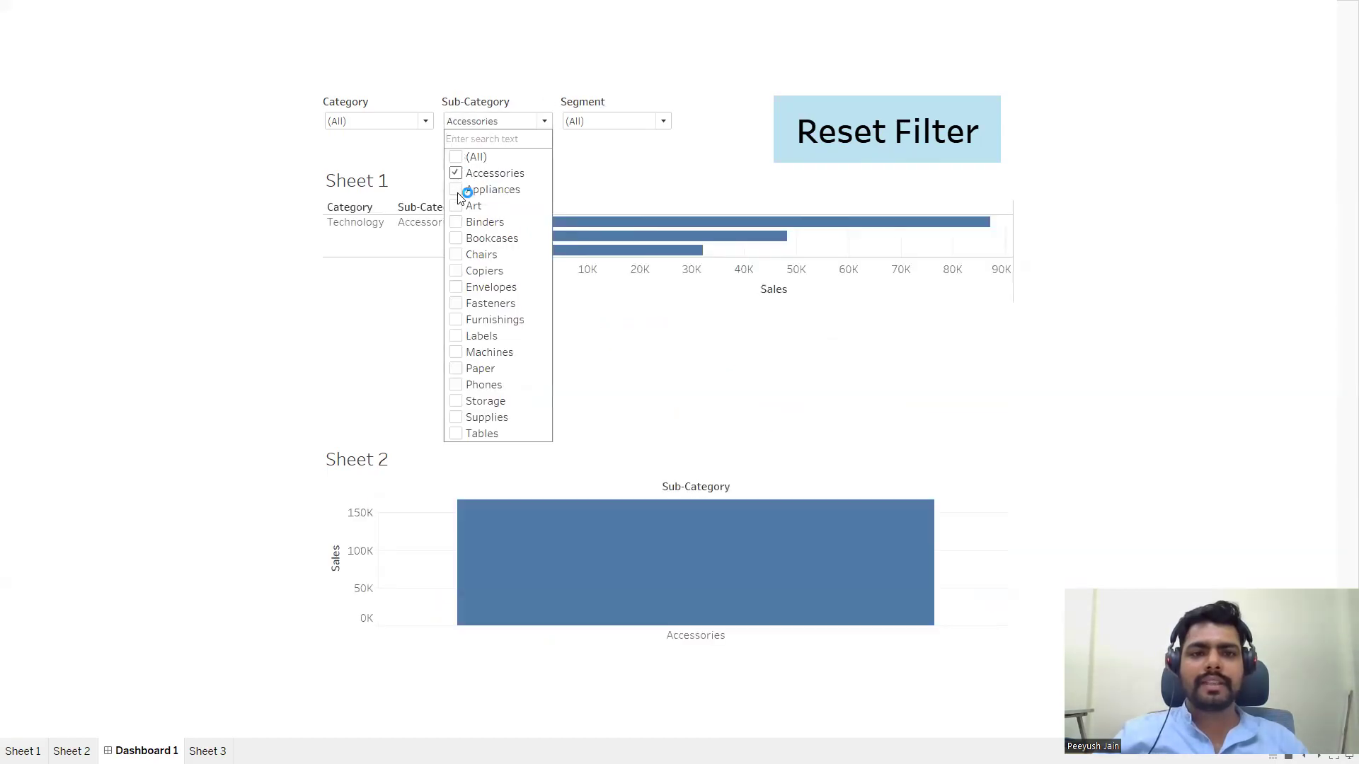
{"action": "left_click", "coordinate": [622, 120]}
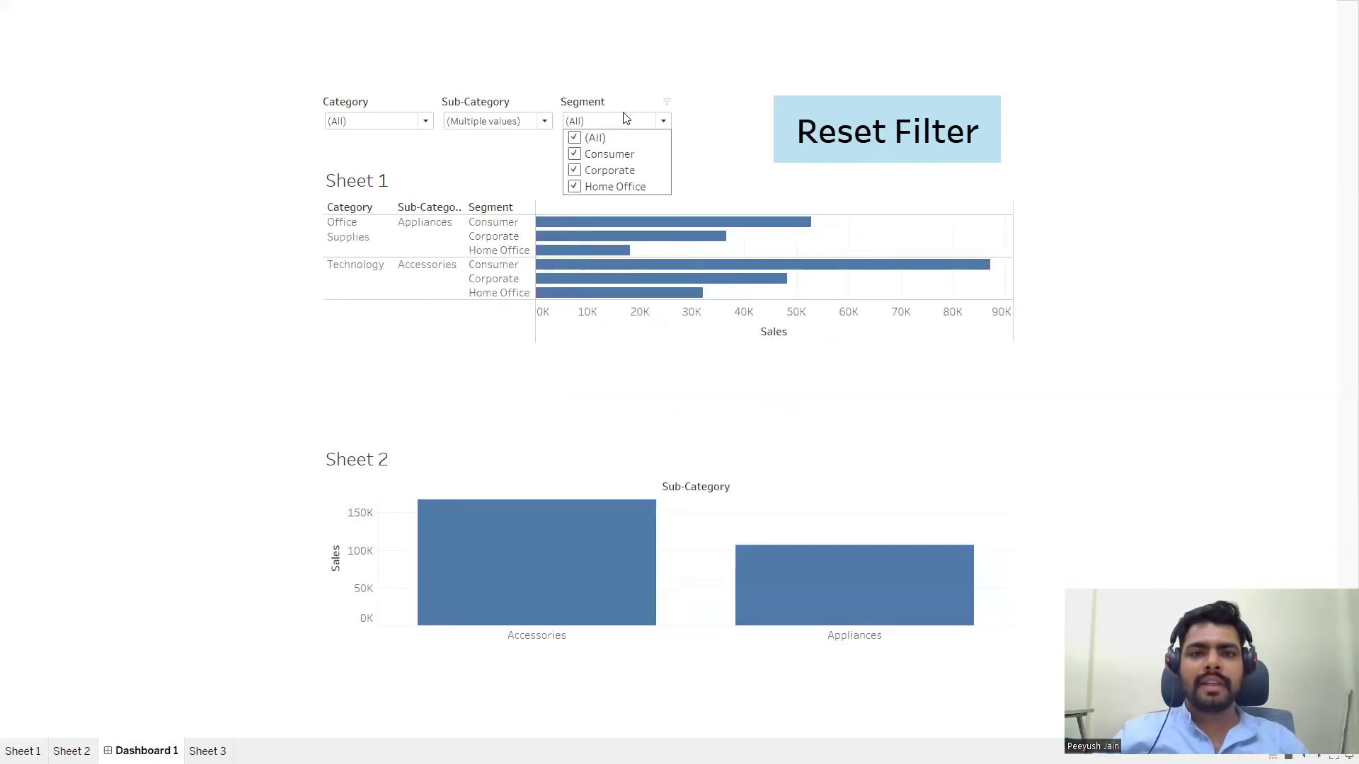
{"action": "left_click", "coordinate": [575, 138]}
{"action": "left_click", "coordinate": [576, 171]}
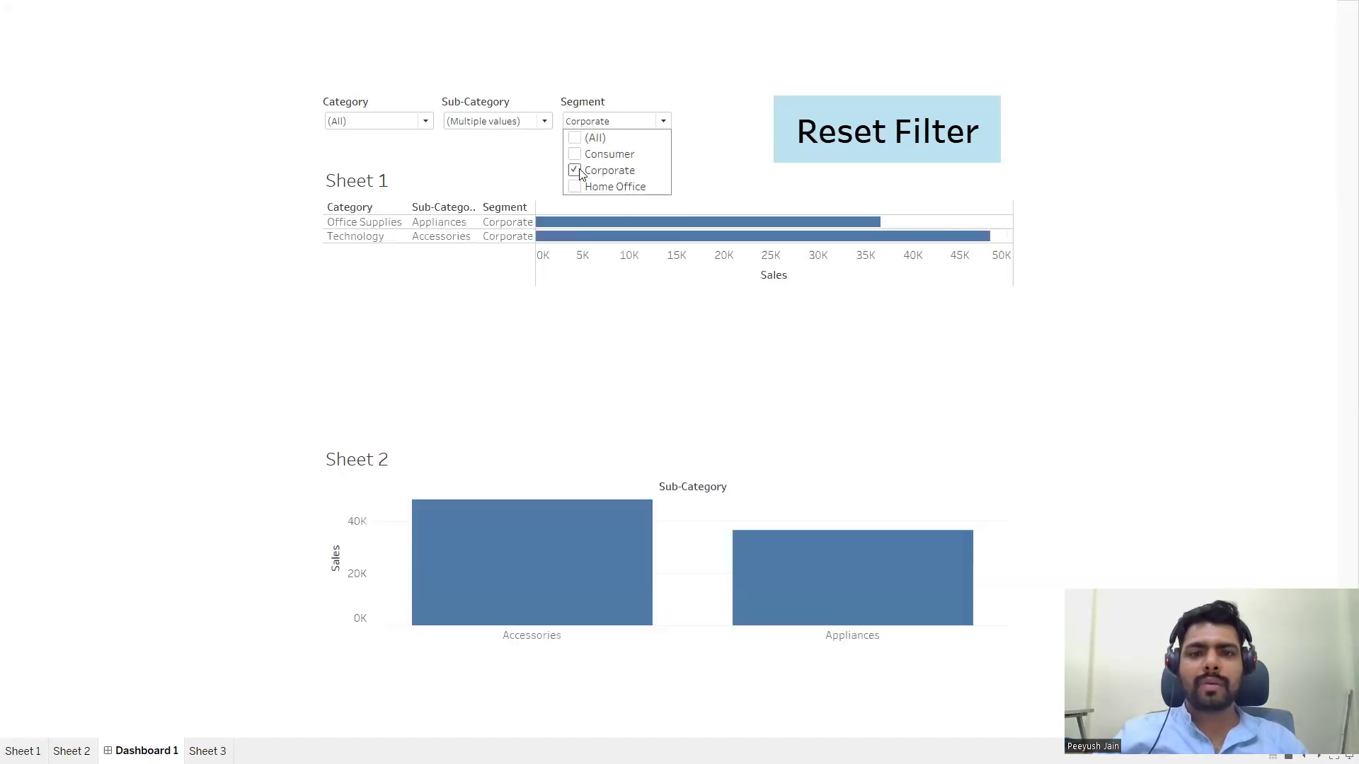
{"action": "left_click", "coordinate": [694, 137]}
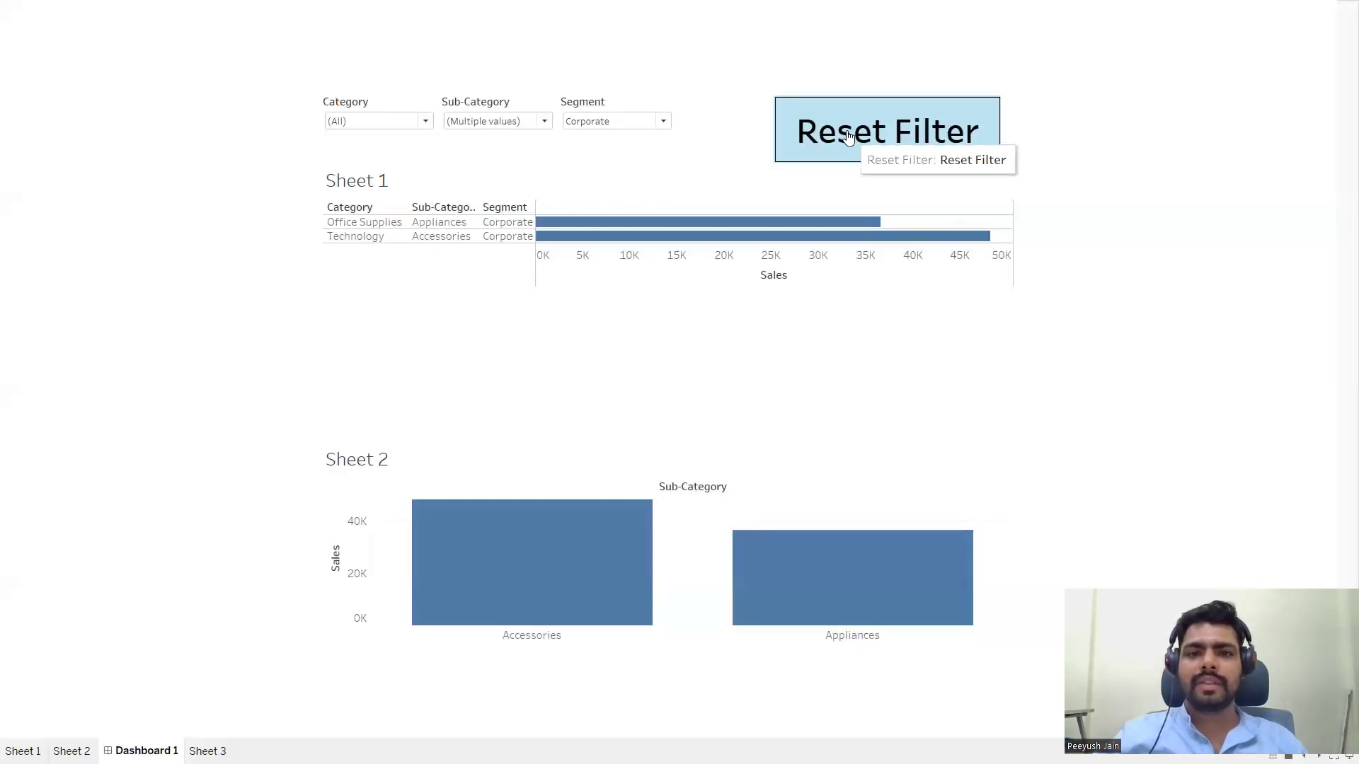
Step: Check the Sub-Category selection, clear all filters with the Reset Filter sheet, and leave presentation mode
{"action": "left_click", "coordinate": [516, 123]}
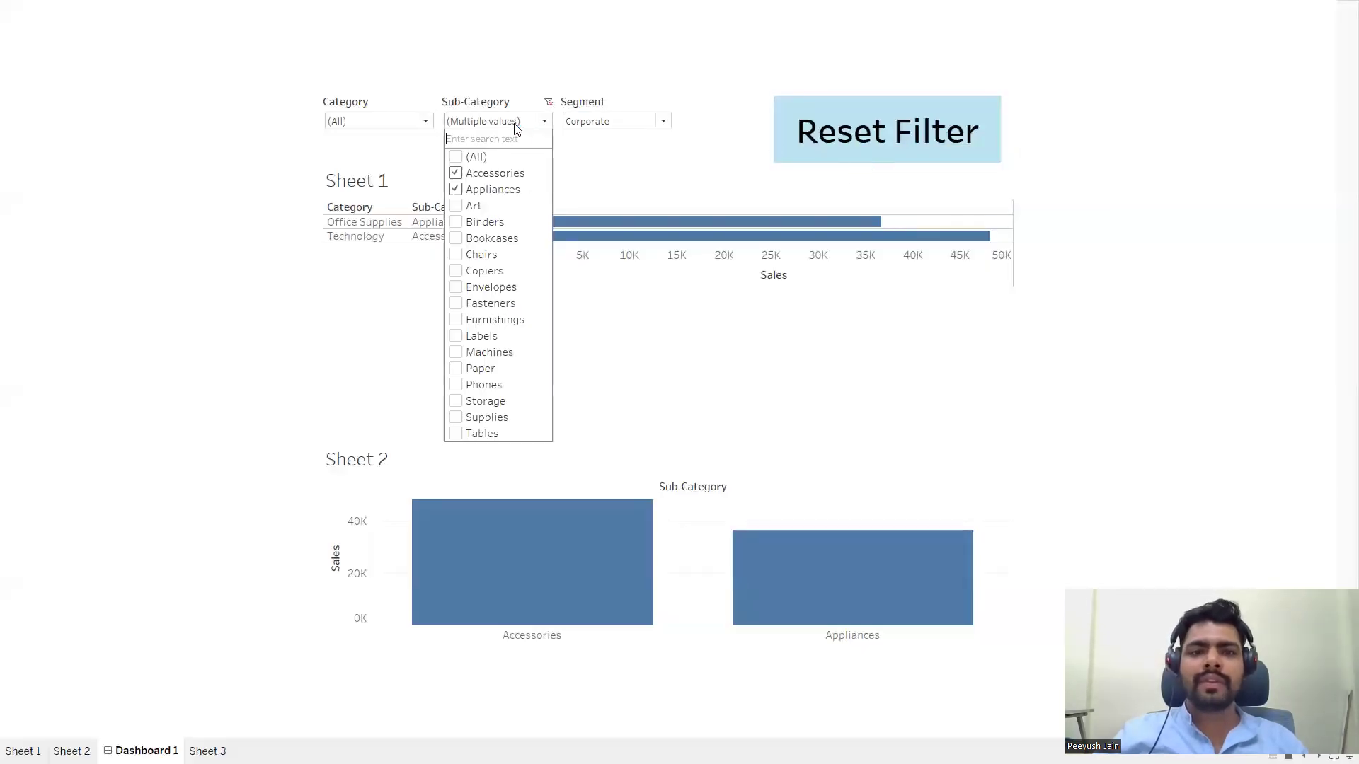
{"action": "left_click", "coordinate": [651, 177]}
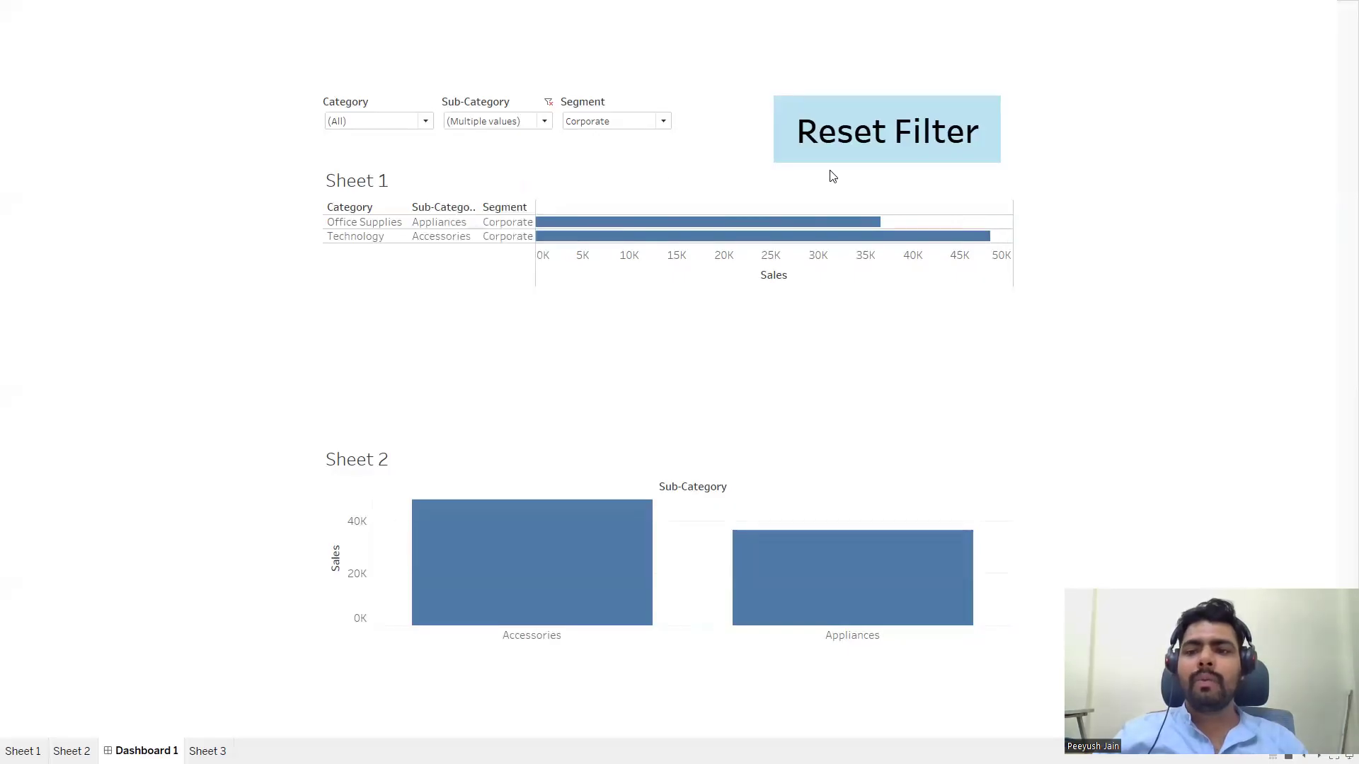
{"action": "left_click", "coordinate": [878, 133]}
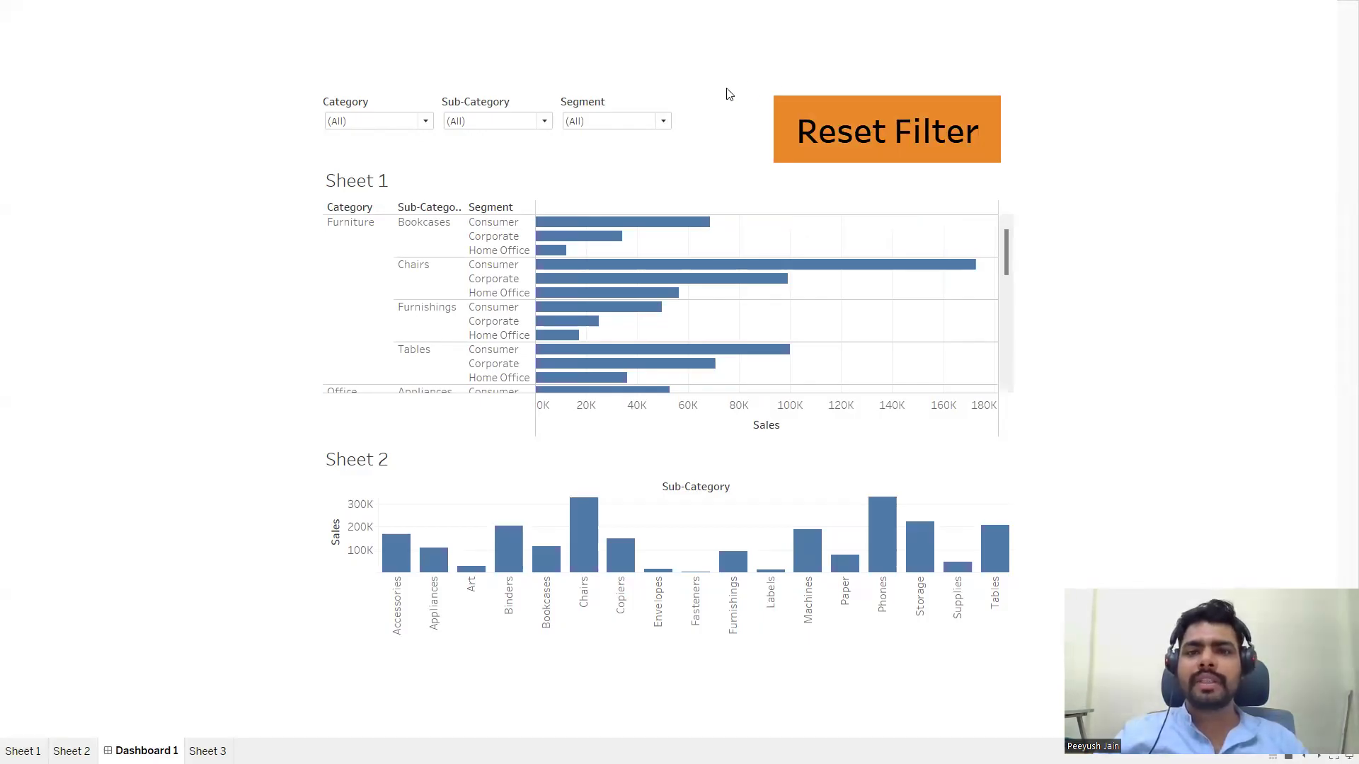
{"action": "key", "text": "Escape"}
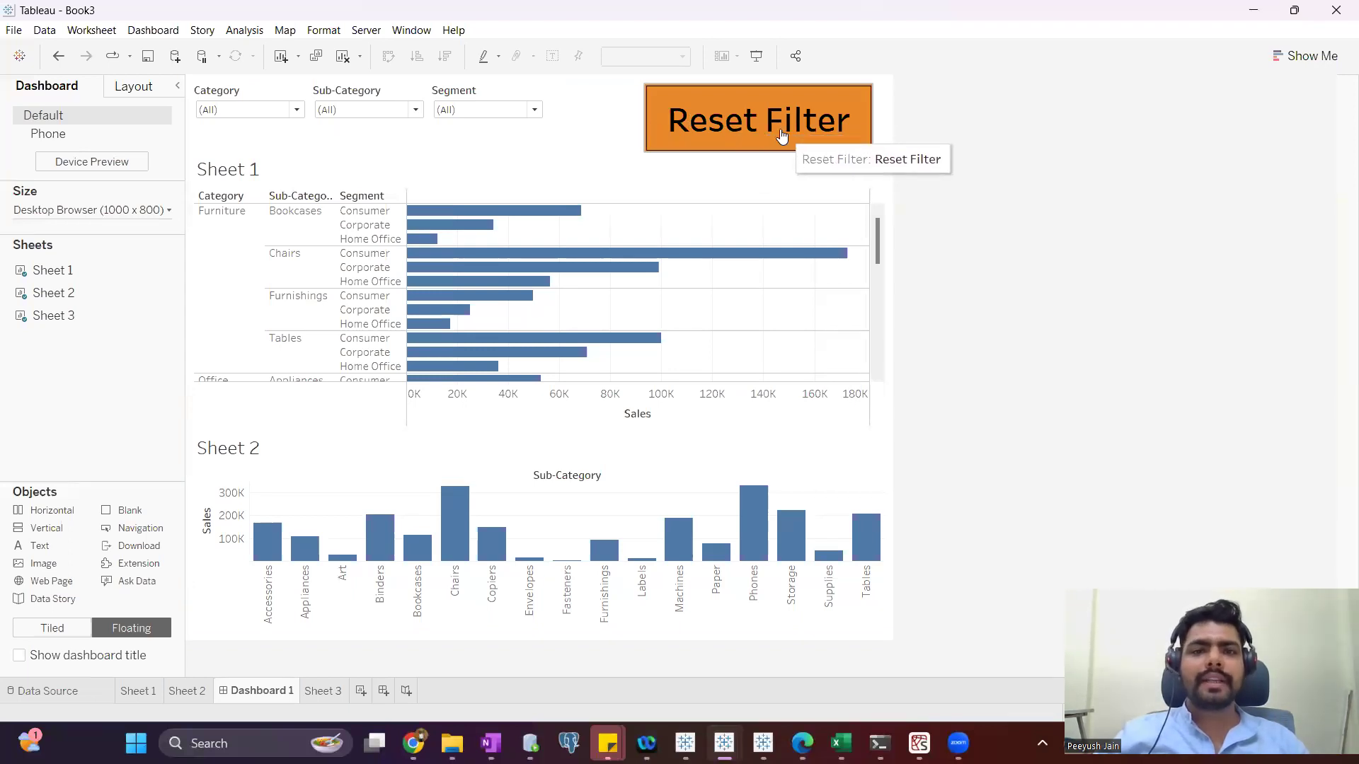
Step: Reopen the Filter1 action, switch its filter from selected fields to all fields, and save the edit
{"action": "left_click", "coordinate": [153, 30]}
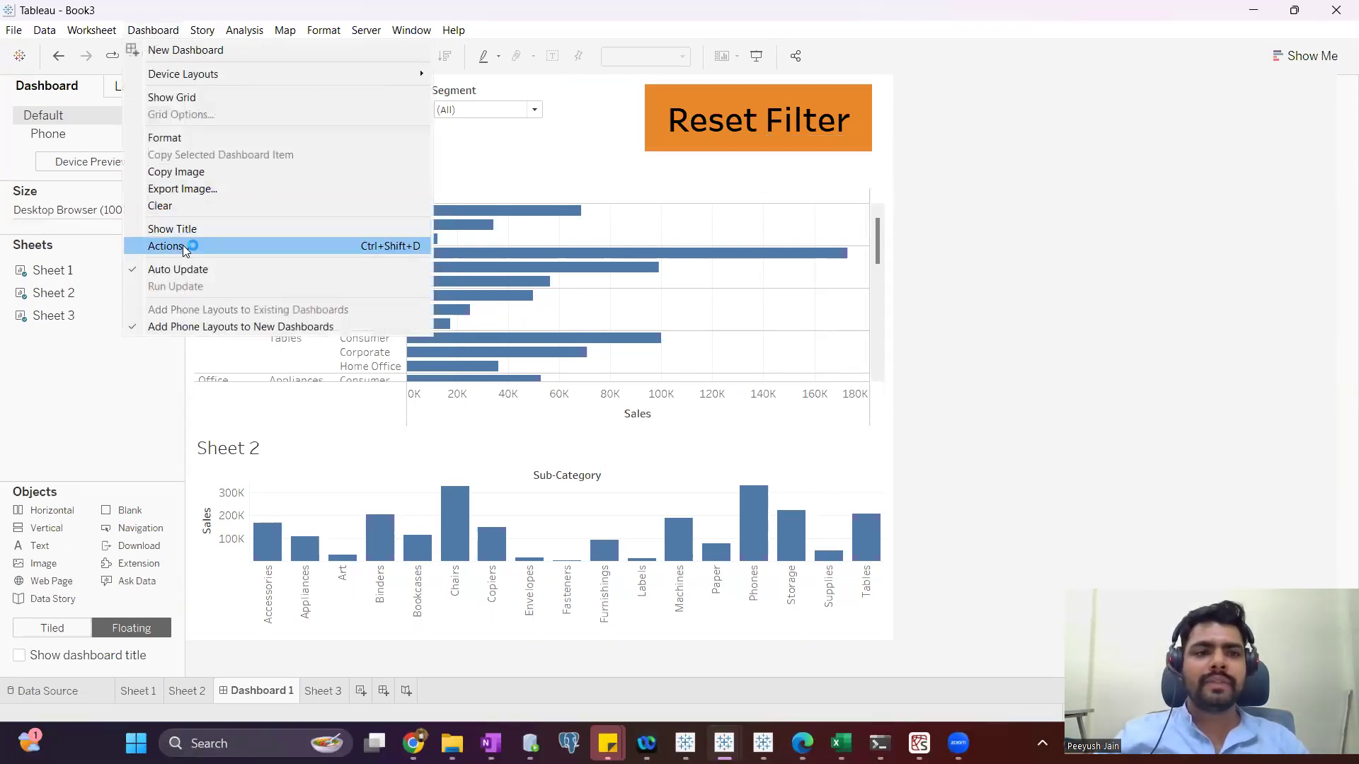
{"action": "left_click", "coordinate": [434, 260]}
{"action": "left_click", "coordinate": [494, 318]}
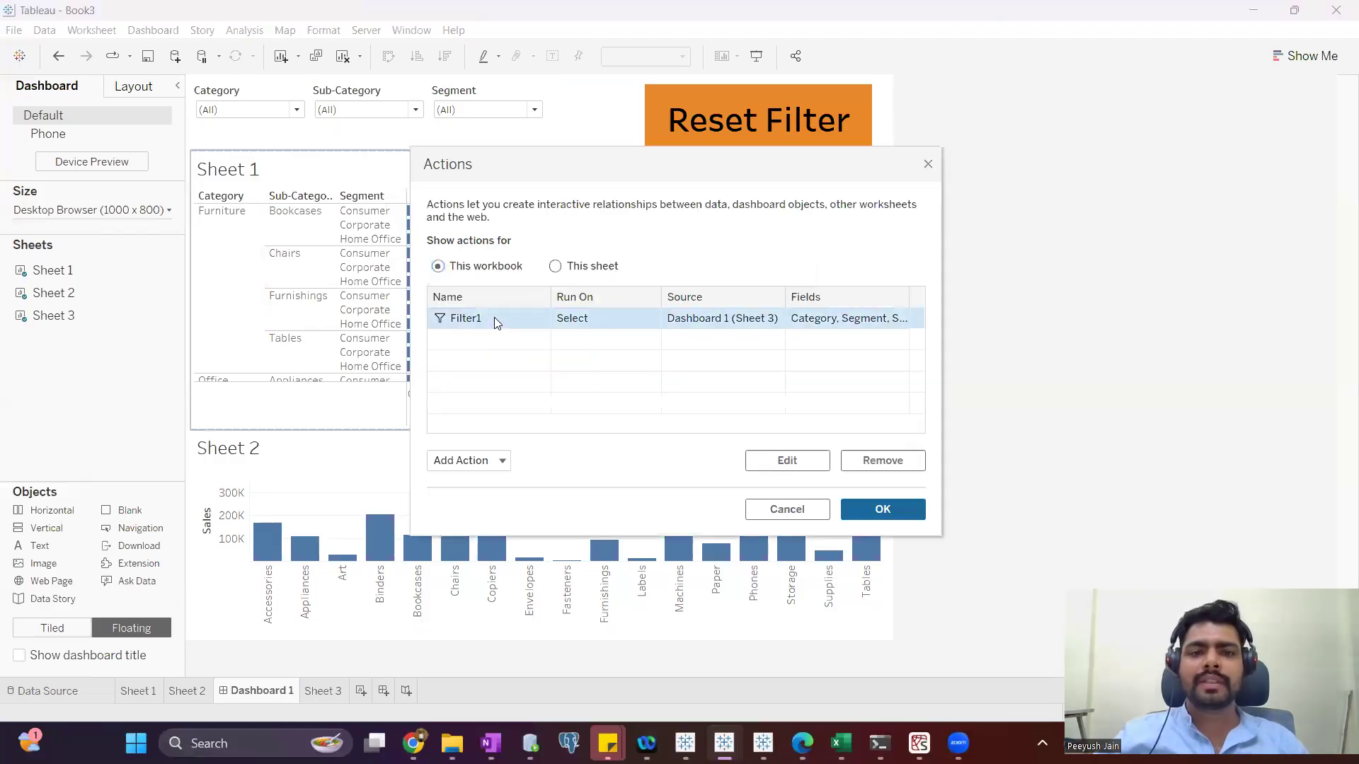
{"action": "left_click", "coordinate": [777, 454]}
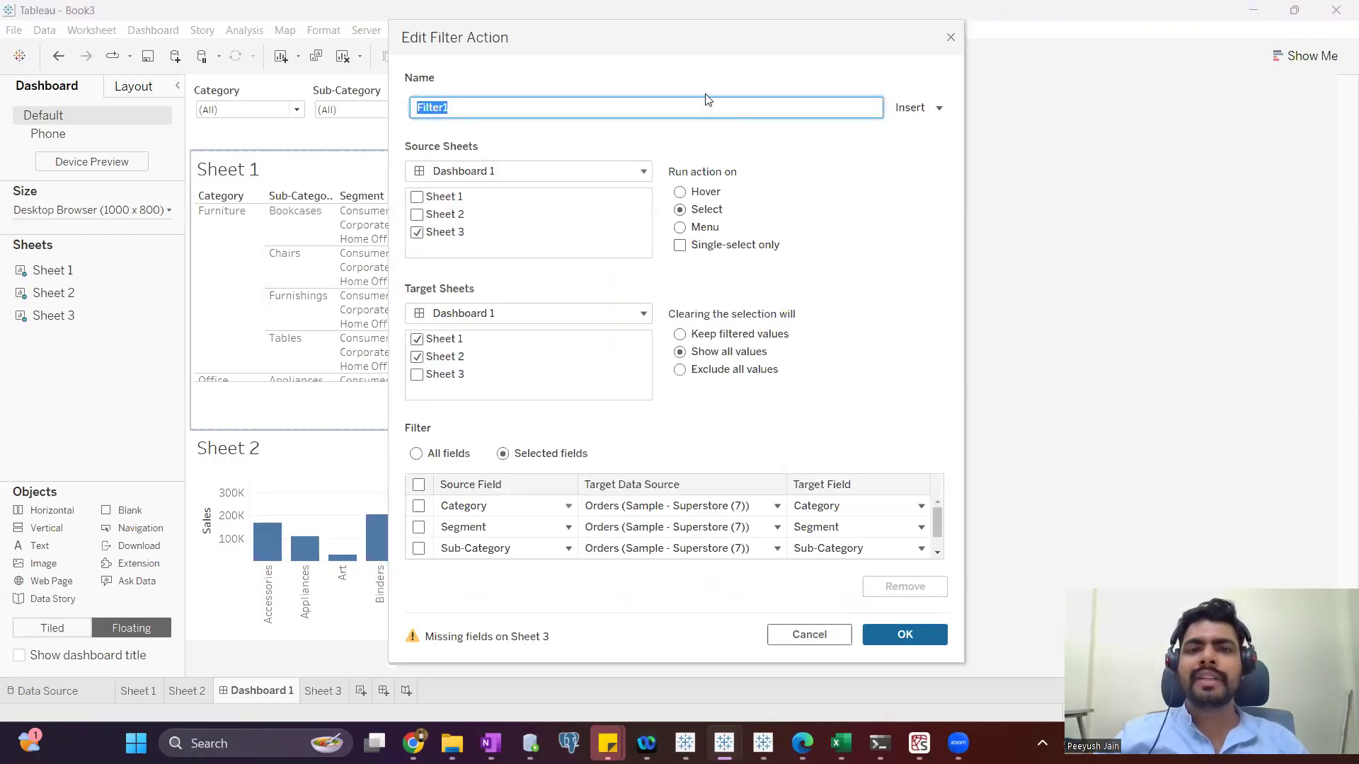
{"action": "left_click", "coordinate": [418, 374]}
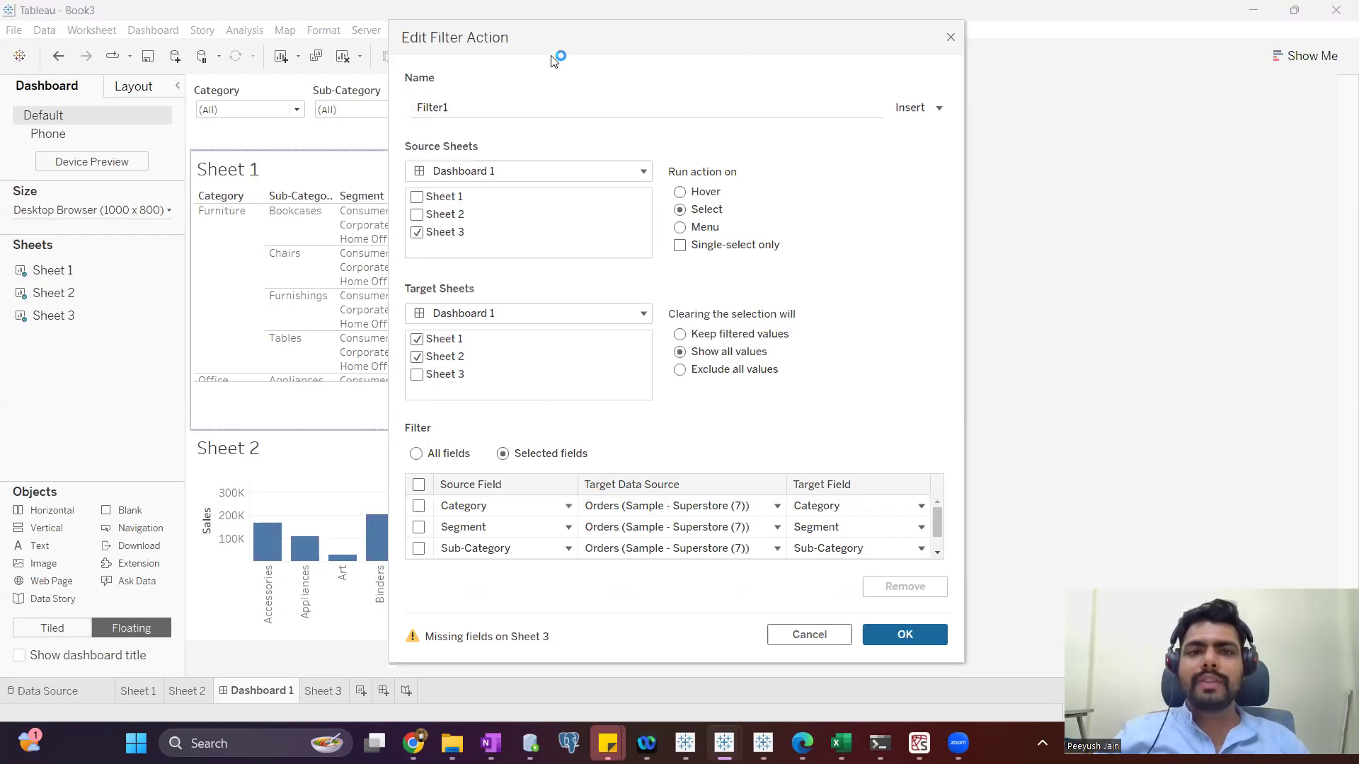
{"action": "left_click_drag", "start_coordinate": [555, 55], "coordinate": [616, 60]}
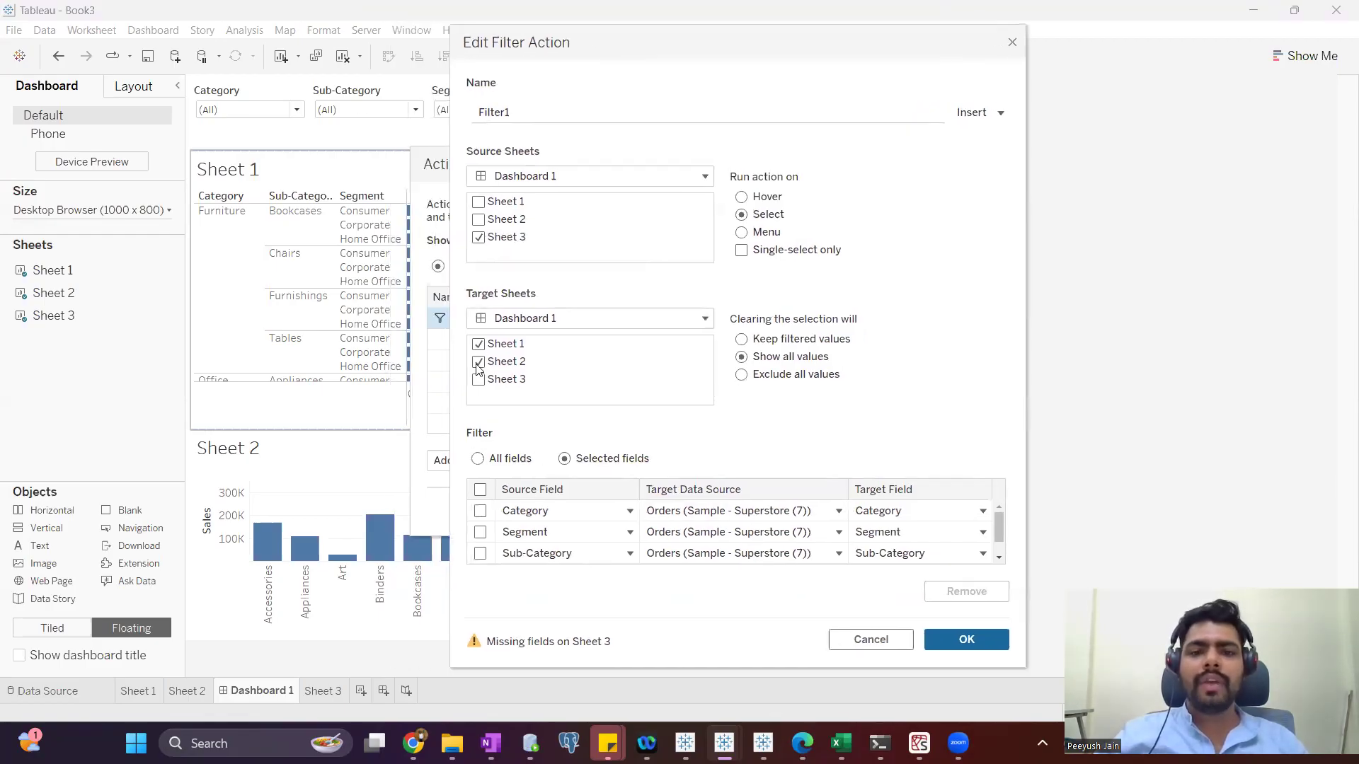
{"action": "scroll", "coordinate": [669, 557], "scroll_direction": "down", "scroll_amount": 1}
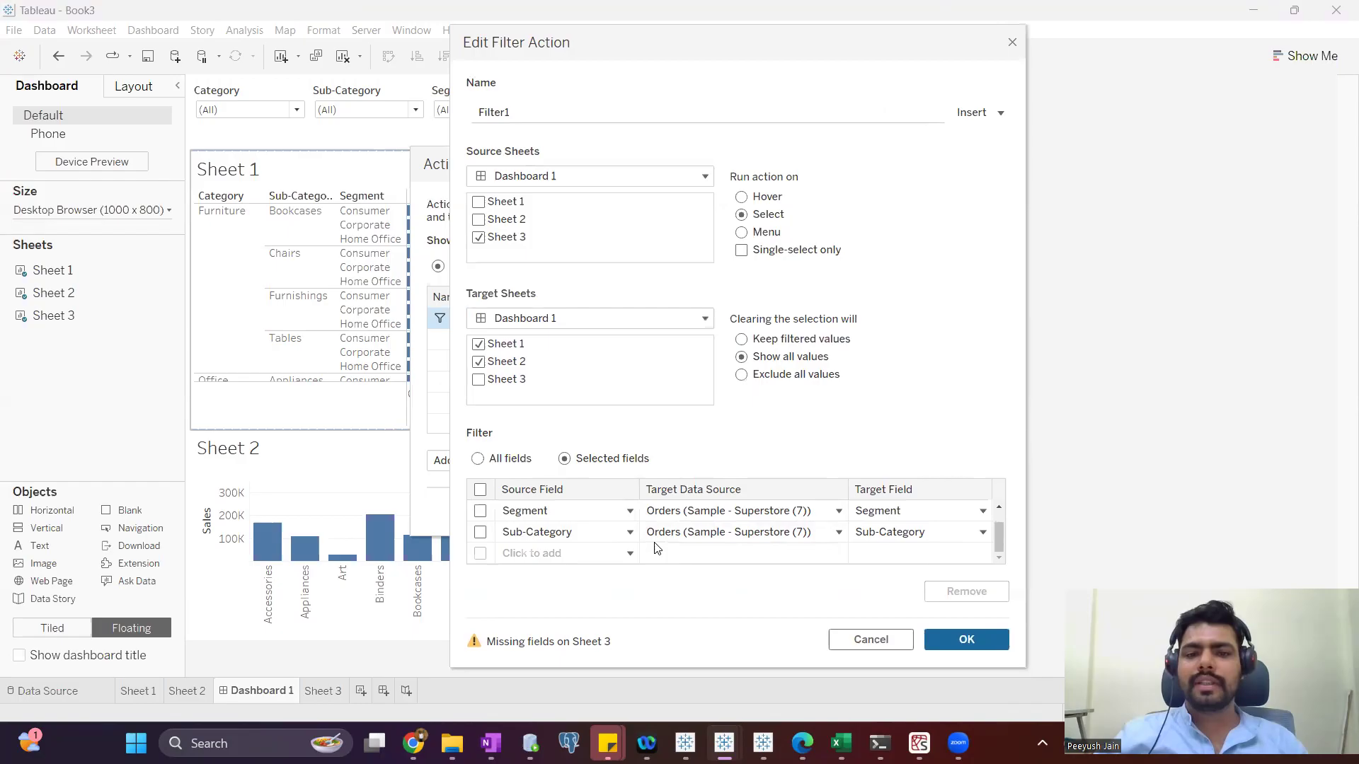
{"action": "scroll", "coordinate": [656, 549], "scroll_direction": "up", "scroll_amount": 1}
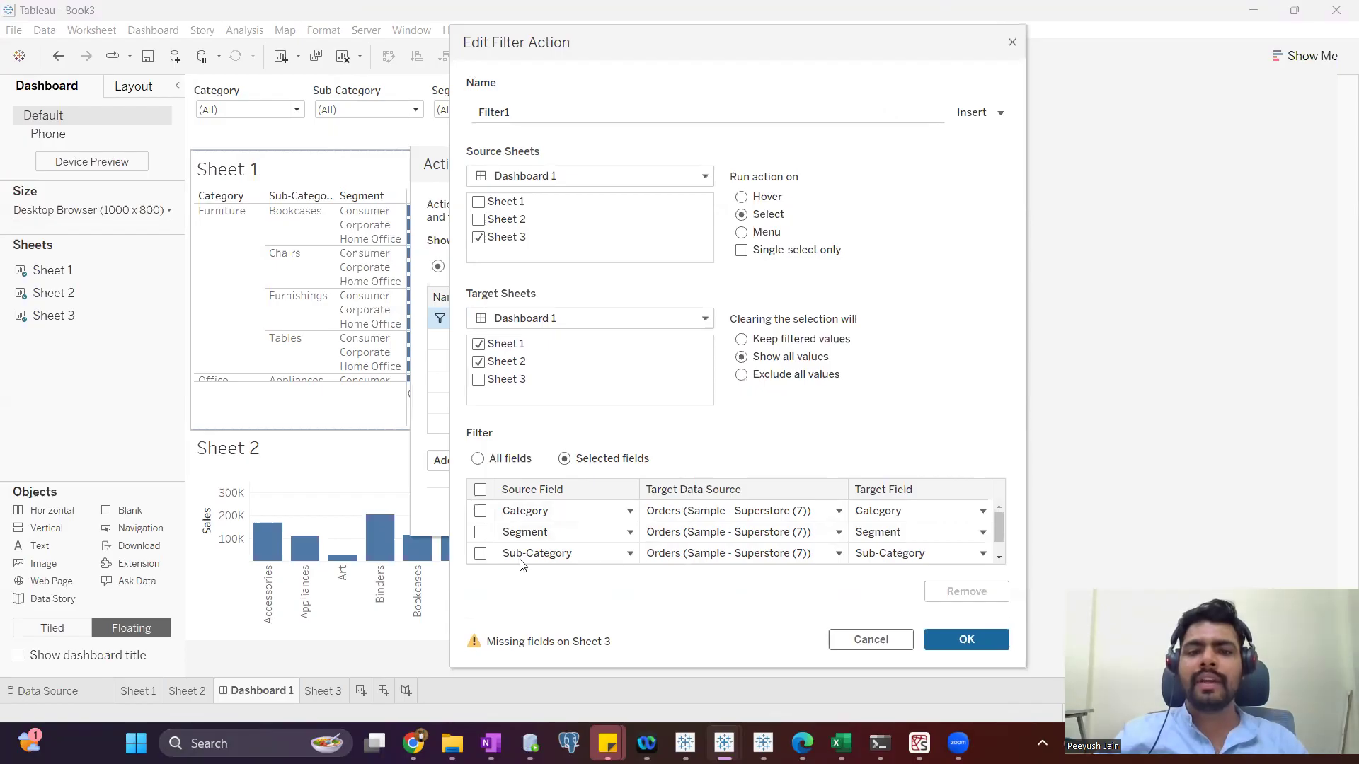
{"action": "scroll", "coordinate": [545, 531], "scroll_direction": "down", "scroll_amount": 1}
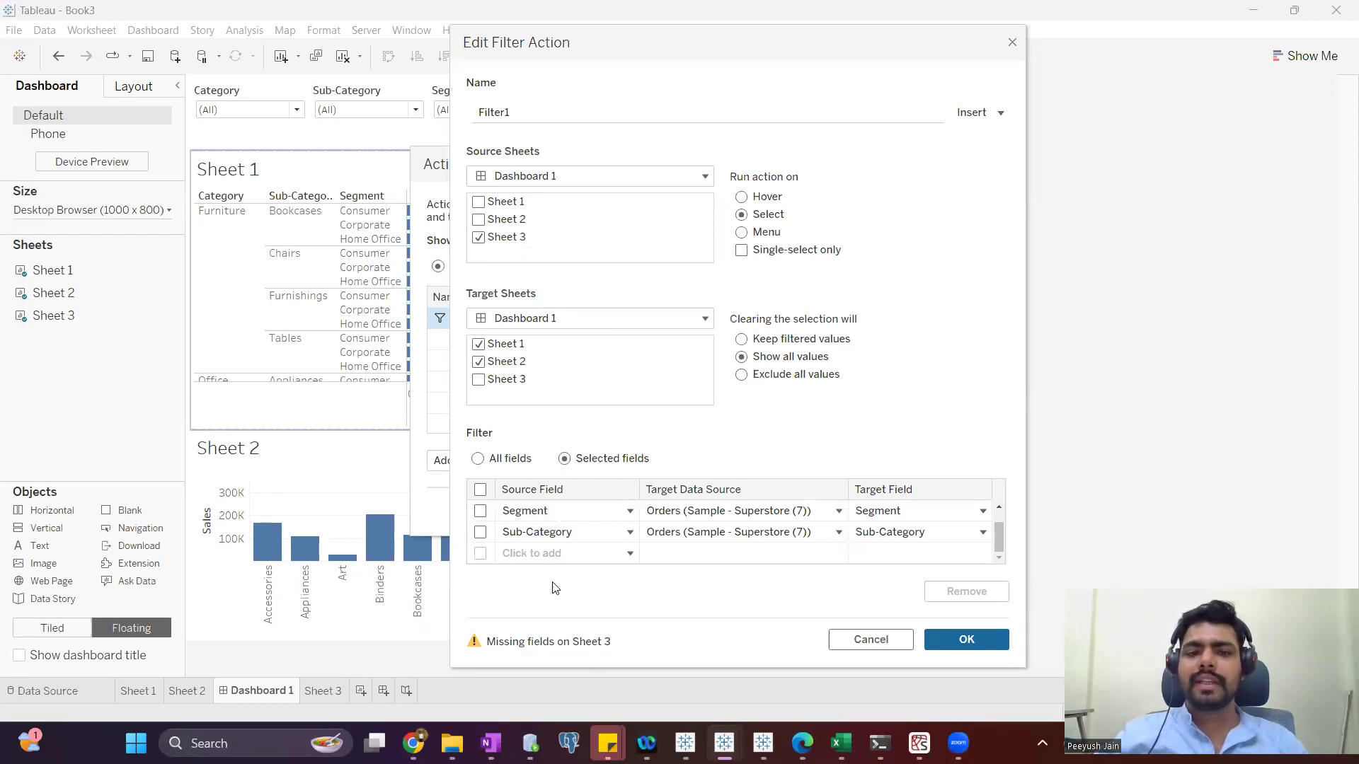
{"action": "left_click", "coordinate": [479, 458]}
{"action": "left_click", "coordinate": [964, 639]}
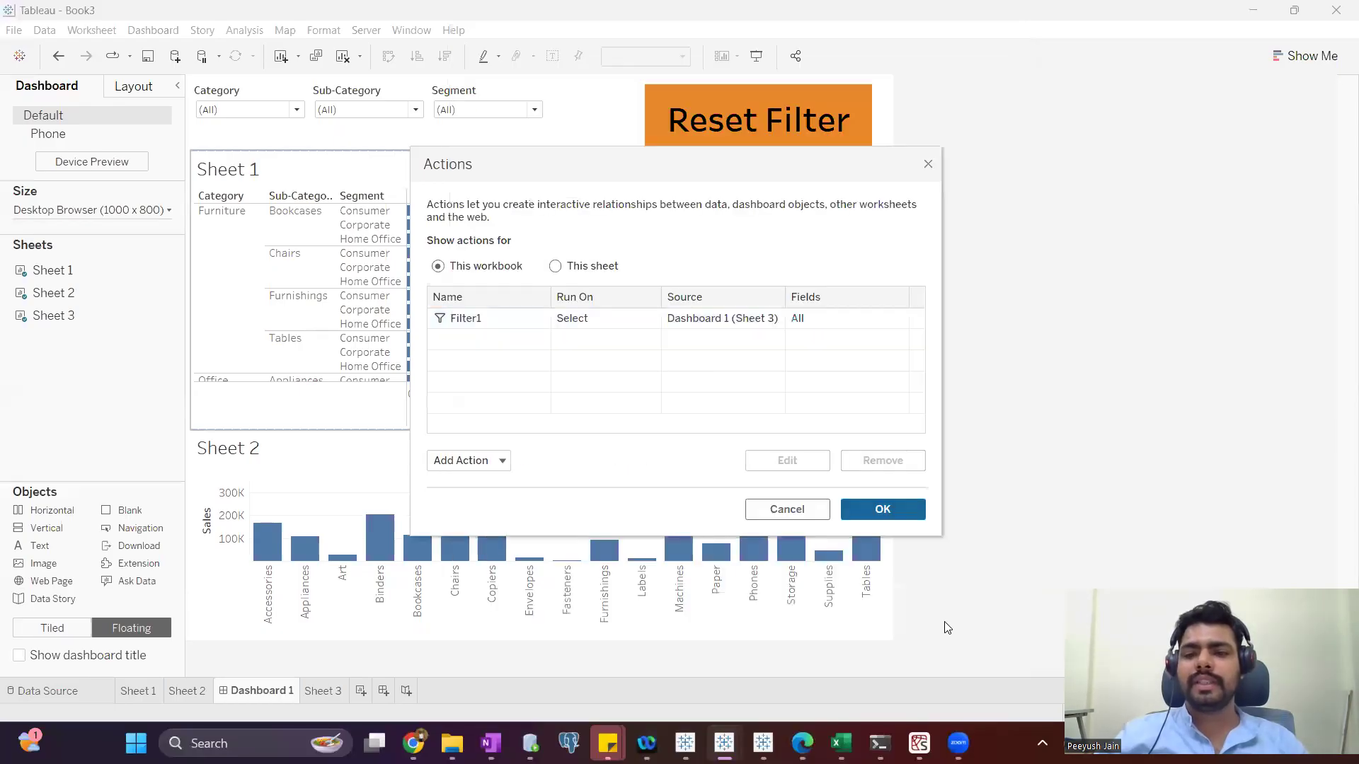
Step: Apply the dashboard actions, limit the Segment filter to Consumer, and try to clear it with the Reset Filter sheet
{"action": "left_click", "coordinate": [882, 510]}
{"action": "left_click", "coordinate": [464, 111]}
{"action": "left_click", "coordinate": [445, 126]}
{"action": "left_click", "coordinate": [445, 143]}
{"action": "left_click", "coordinate": [855, 128]}
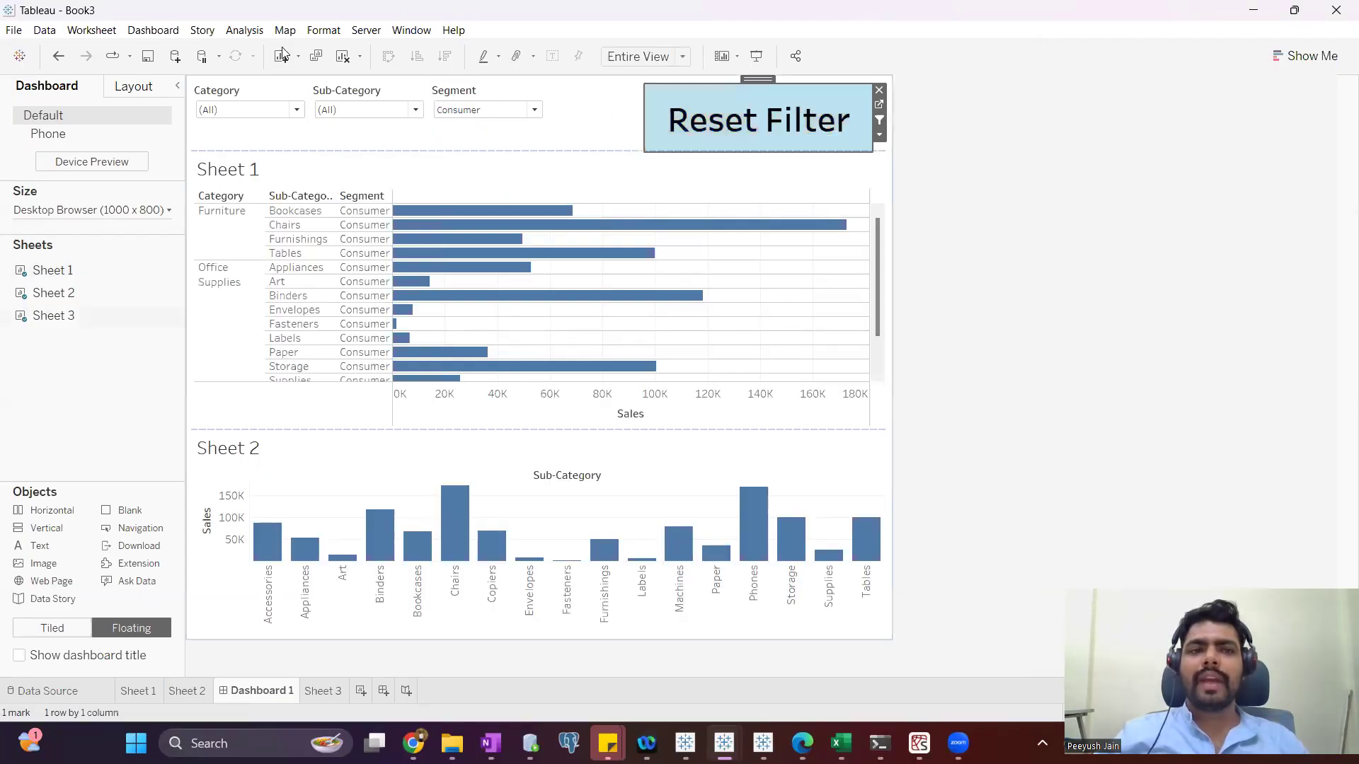
Step: Reopen the Filter1 dashboard action for editing and switch its filter from all fields to selected fields
{"action": "left_click", "coordinate": [145, 30]}
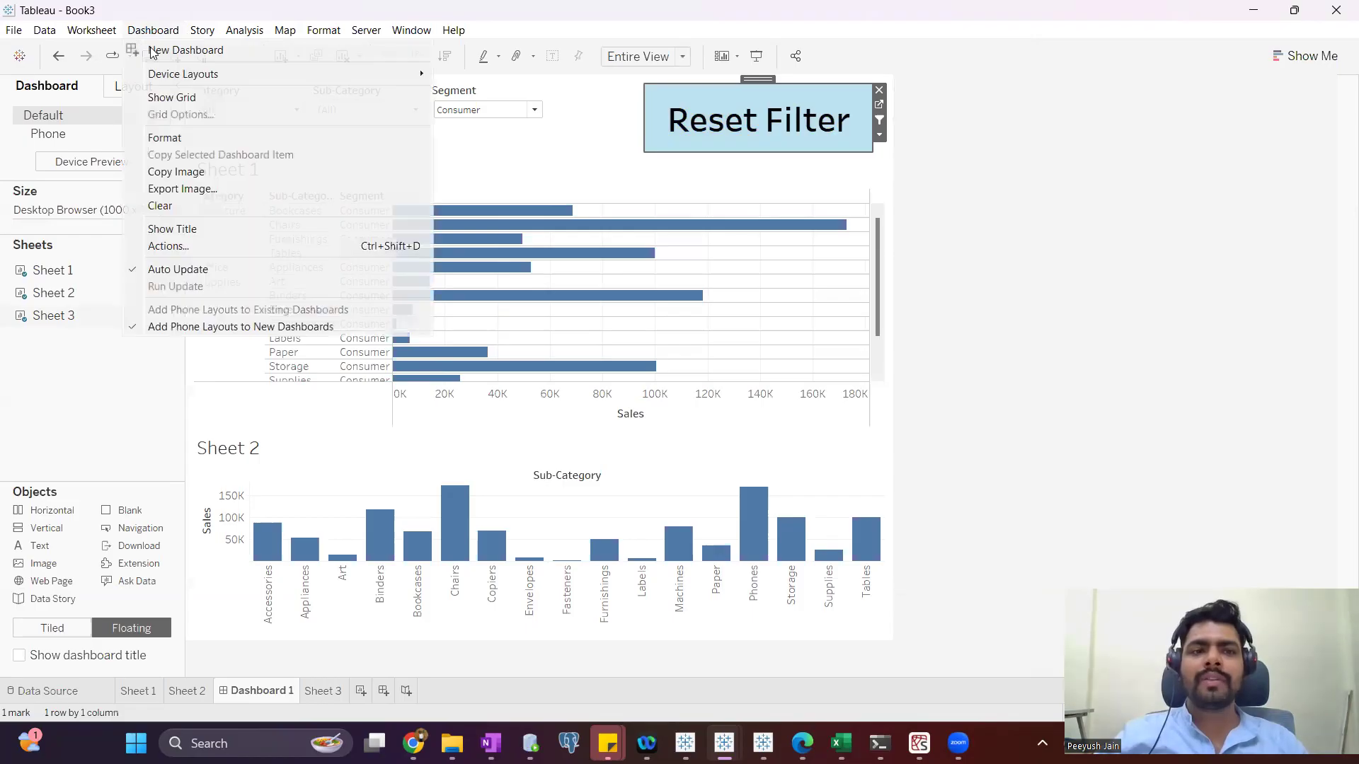
{"action": "left_click", "coordinate": [822, 397]}
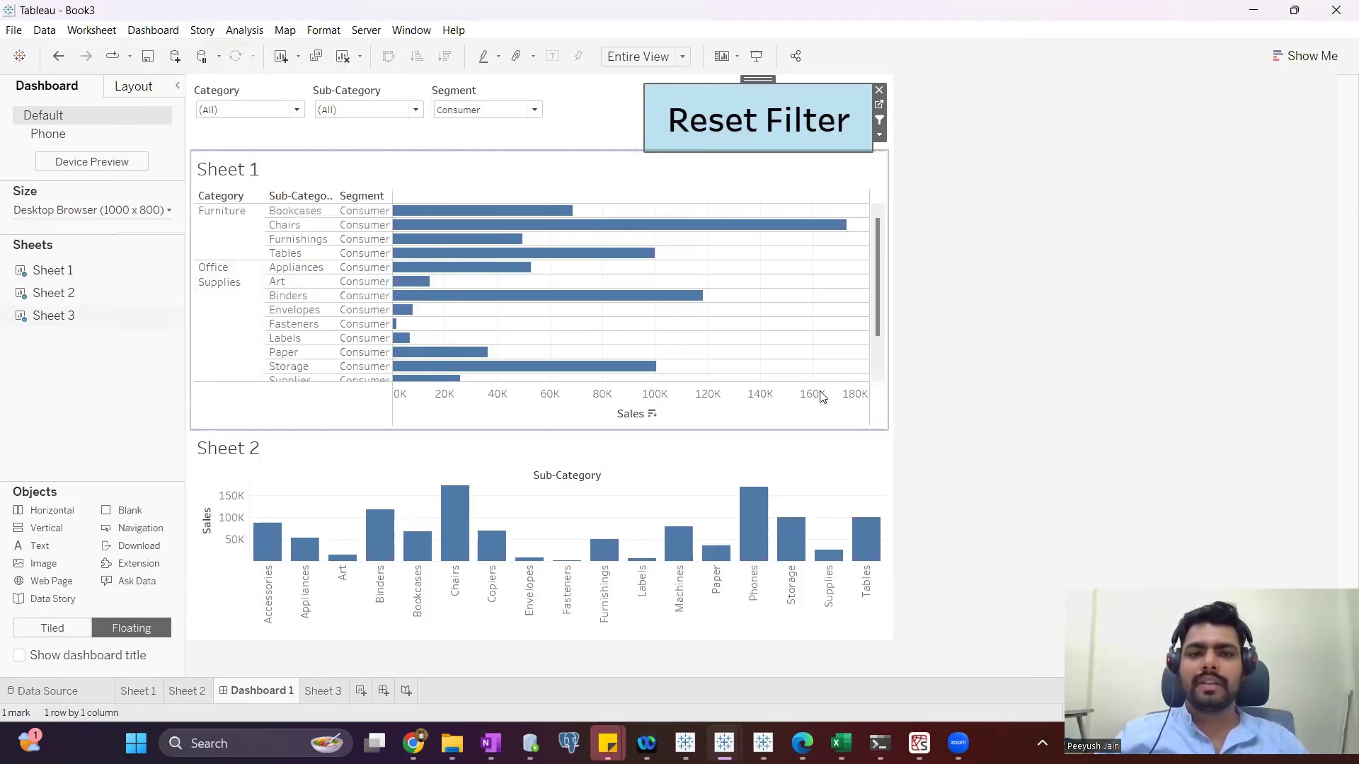
{"action": "left_click", "coordinate": [564, 327]}
{"action": "left_click", "coordinate": [756, 464]}
{"action": "left_click", "coordinate": [576, 456]}
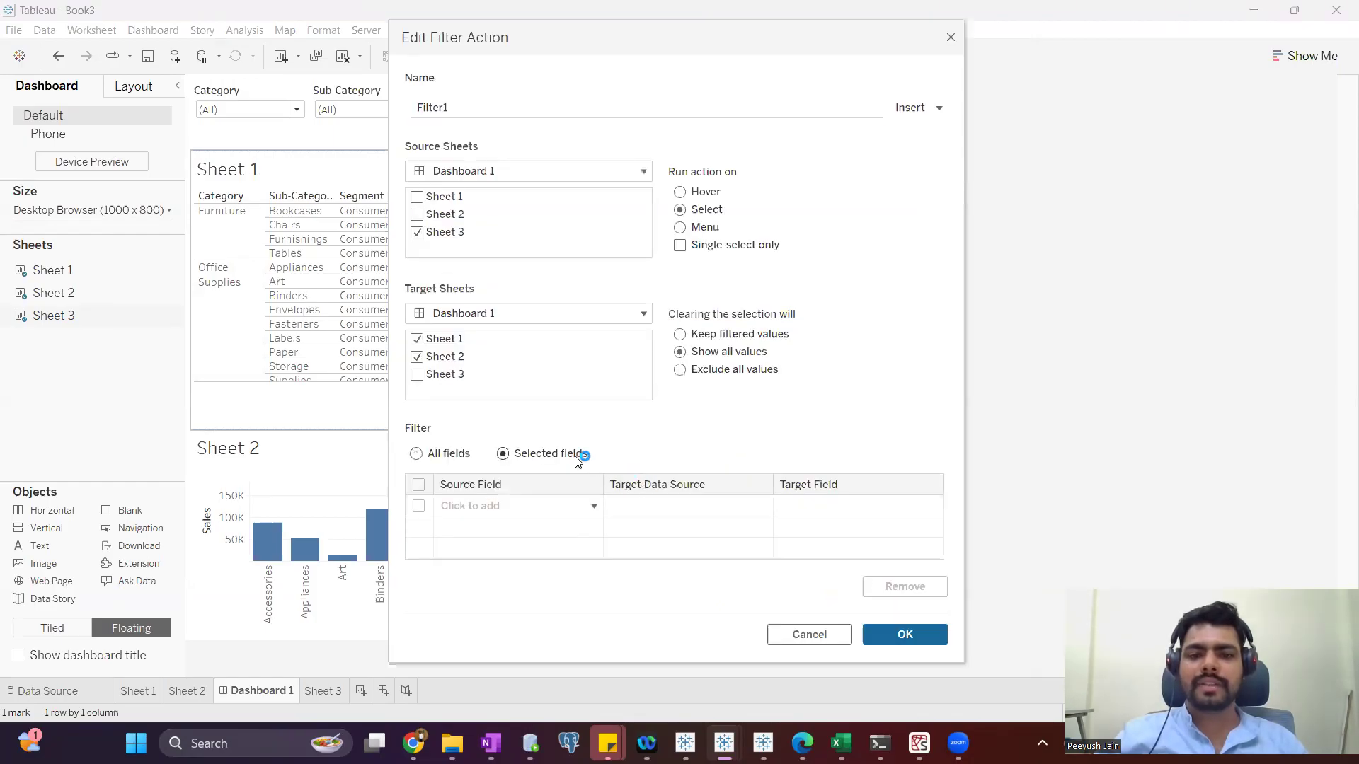
Step: Add Category, Sub-Category and Segment as the source fields of the Filter1 action
{"action": "left_click", "coordinate": [546, 505]}
{"action": "type", "text": "CA"}
{"action": "left_click", "coordinate": [538, 437]}
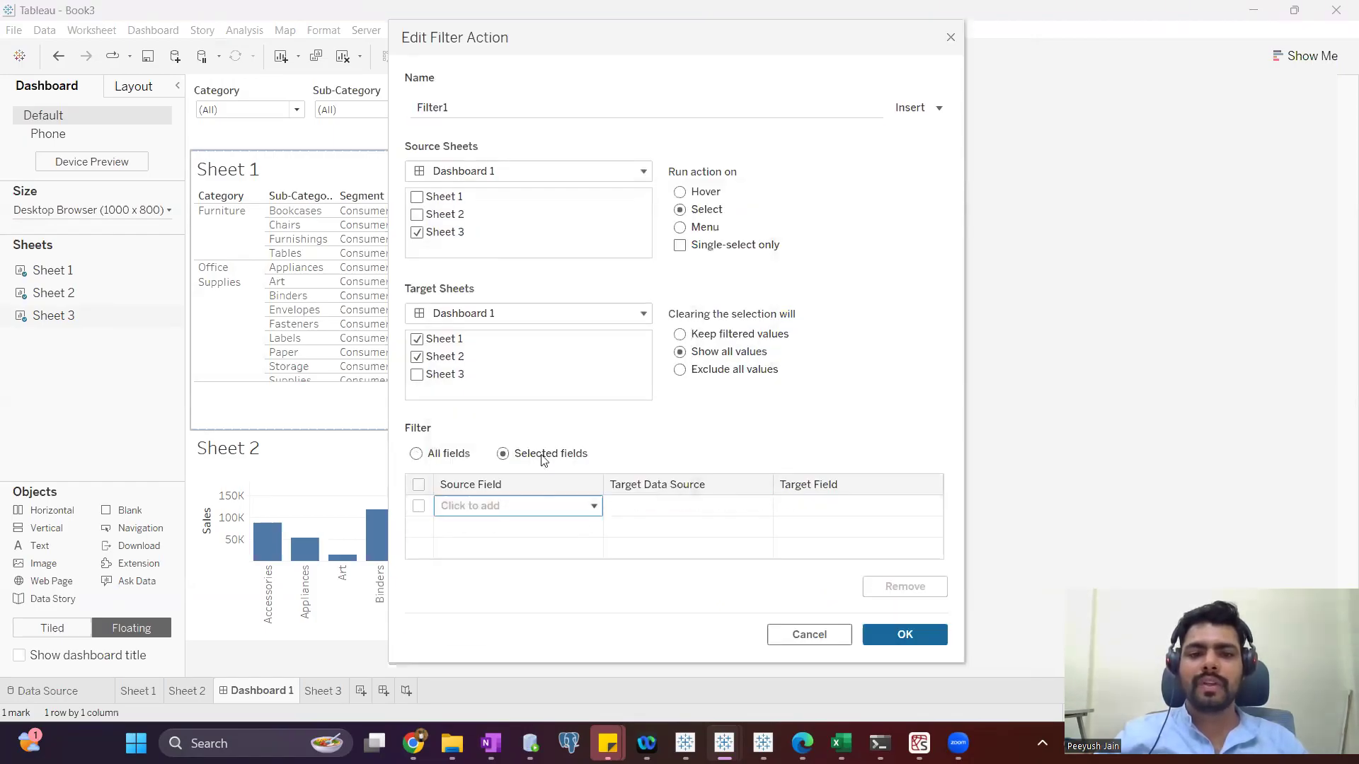
{"action": "left_click", "coordinate": [520, 534]}
{"action": "type", "text": "SUB"}
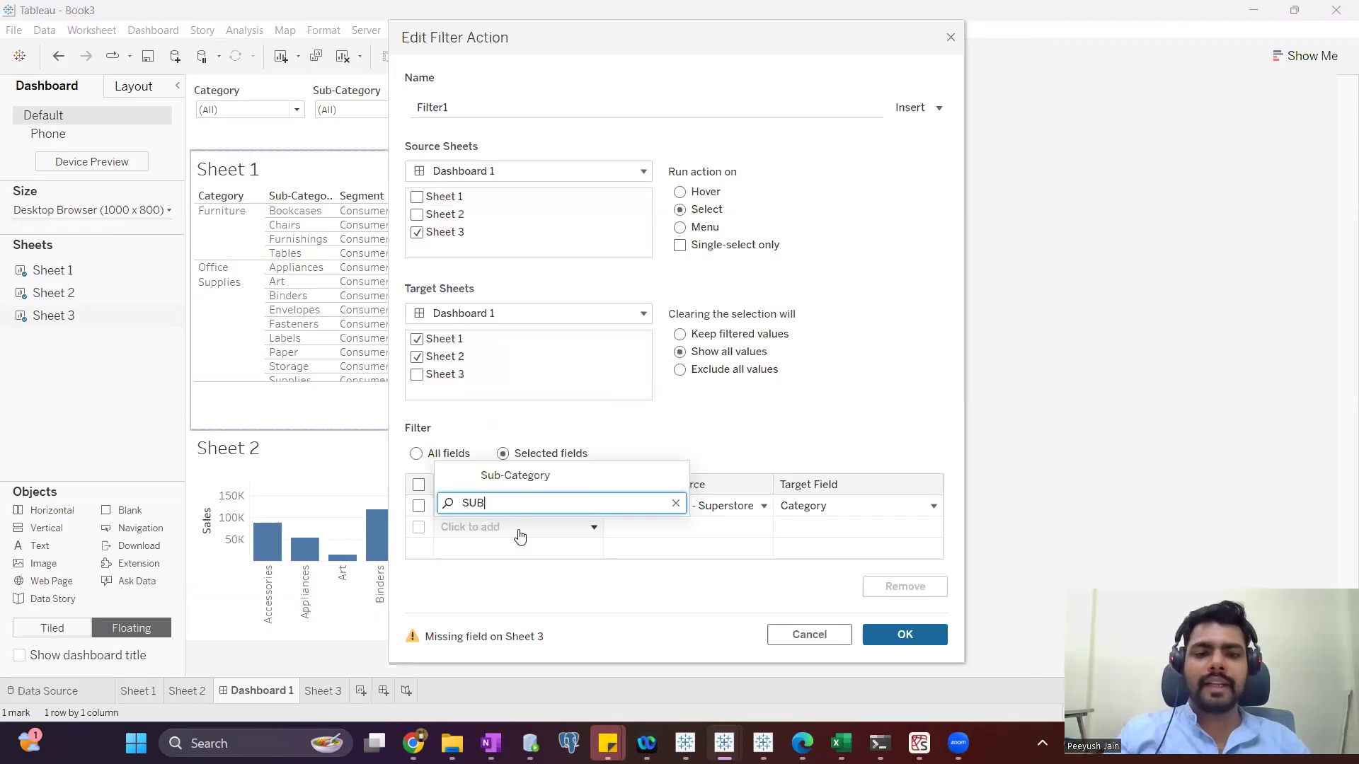
{"action": "left_click", "coordinate": [542, 474]}
{"action": "left_click", "coordinate": [535, 550]}
{"action": "type", "text": "SEG"}
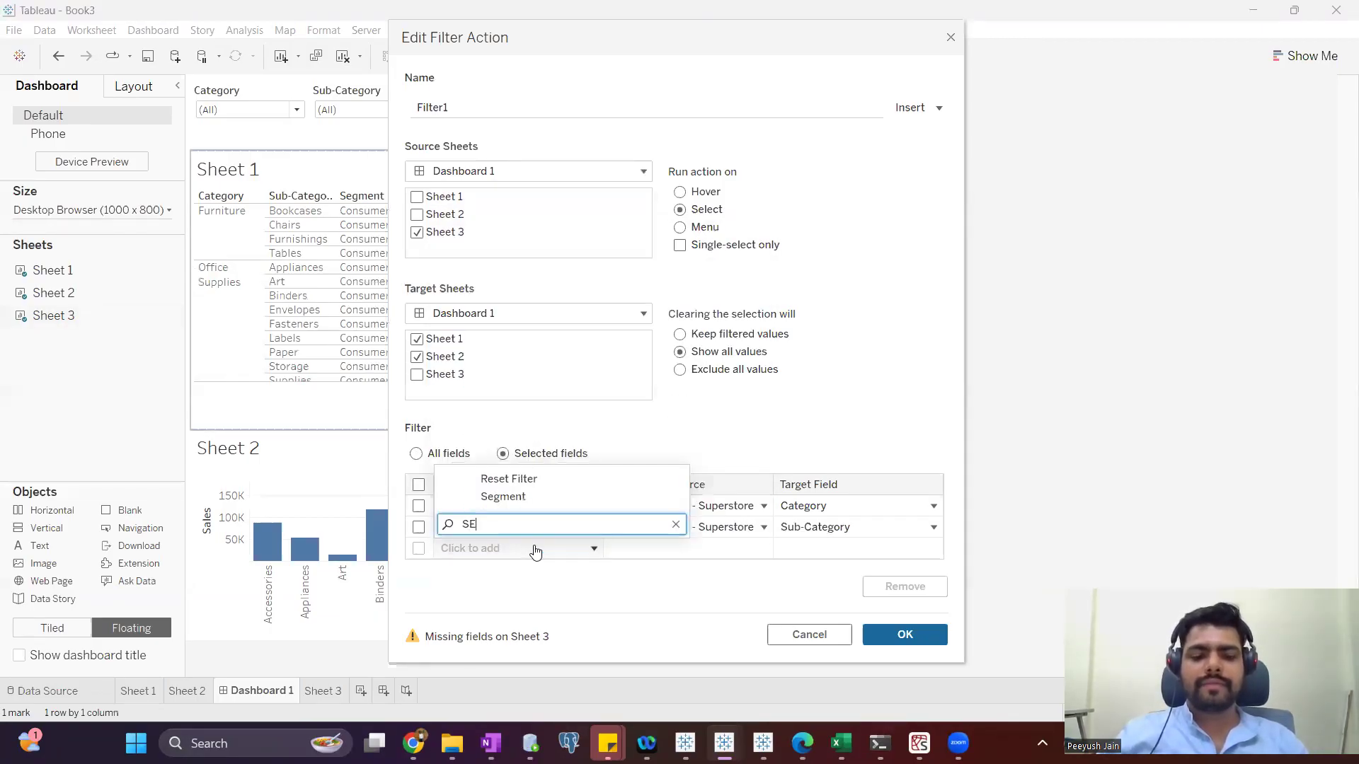
{"action": "left_click", "coordinate": [544, 498]}
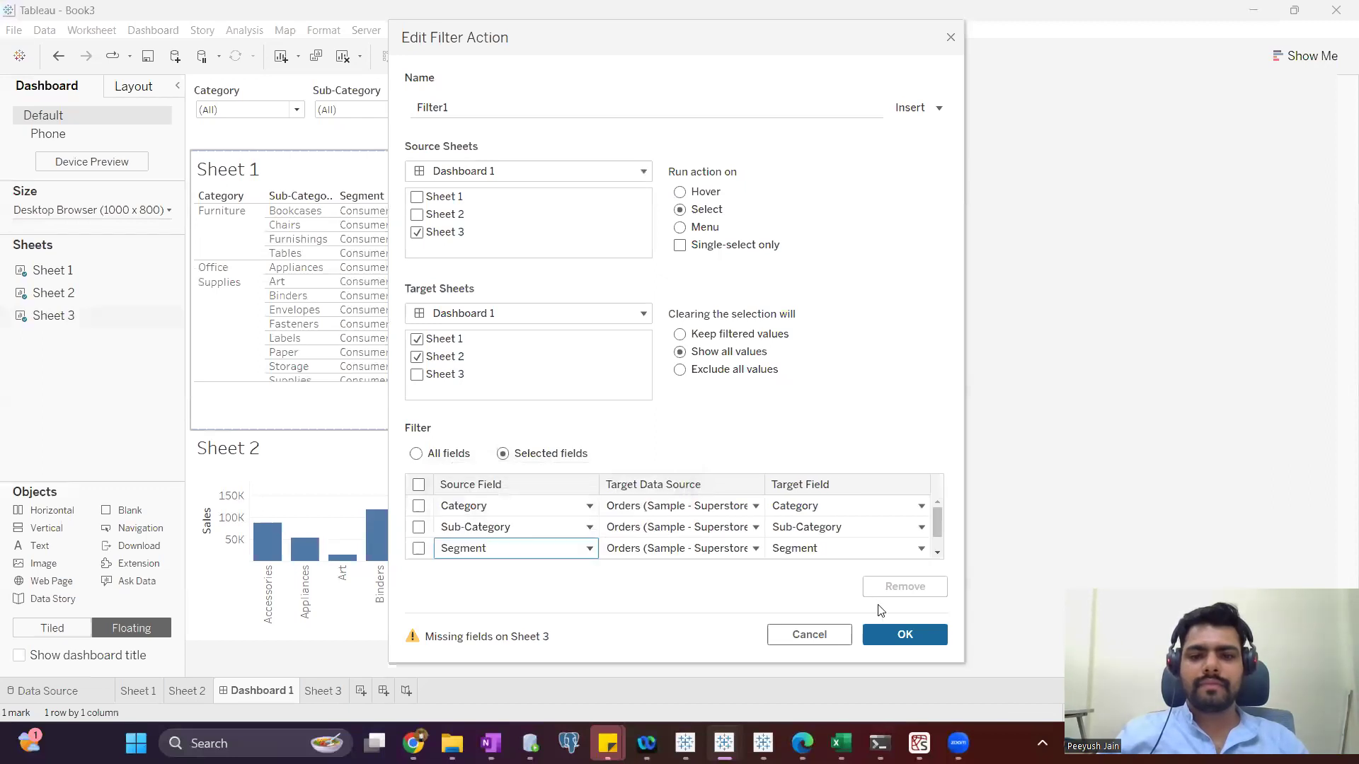
Step: Save the Filter1 action edit, apply the dashboard actions, and clear the filters with the Reset Filter sheet
{"action": "left_click", "coordinate": [906, 634]}
{"action": "left_click", "coordinate": [882, 509]}
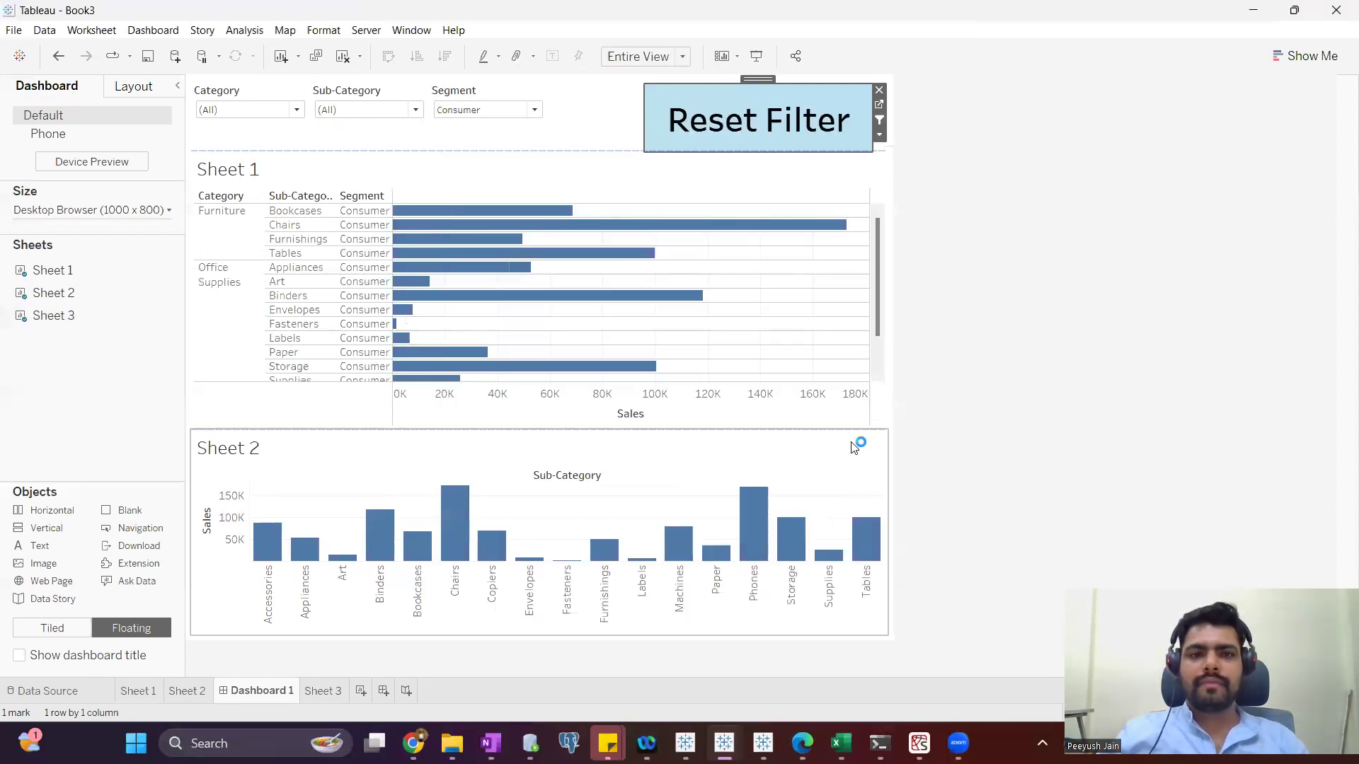
{"action": "left_click", "coordinate": [722, 131]}
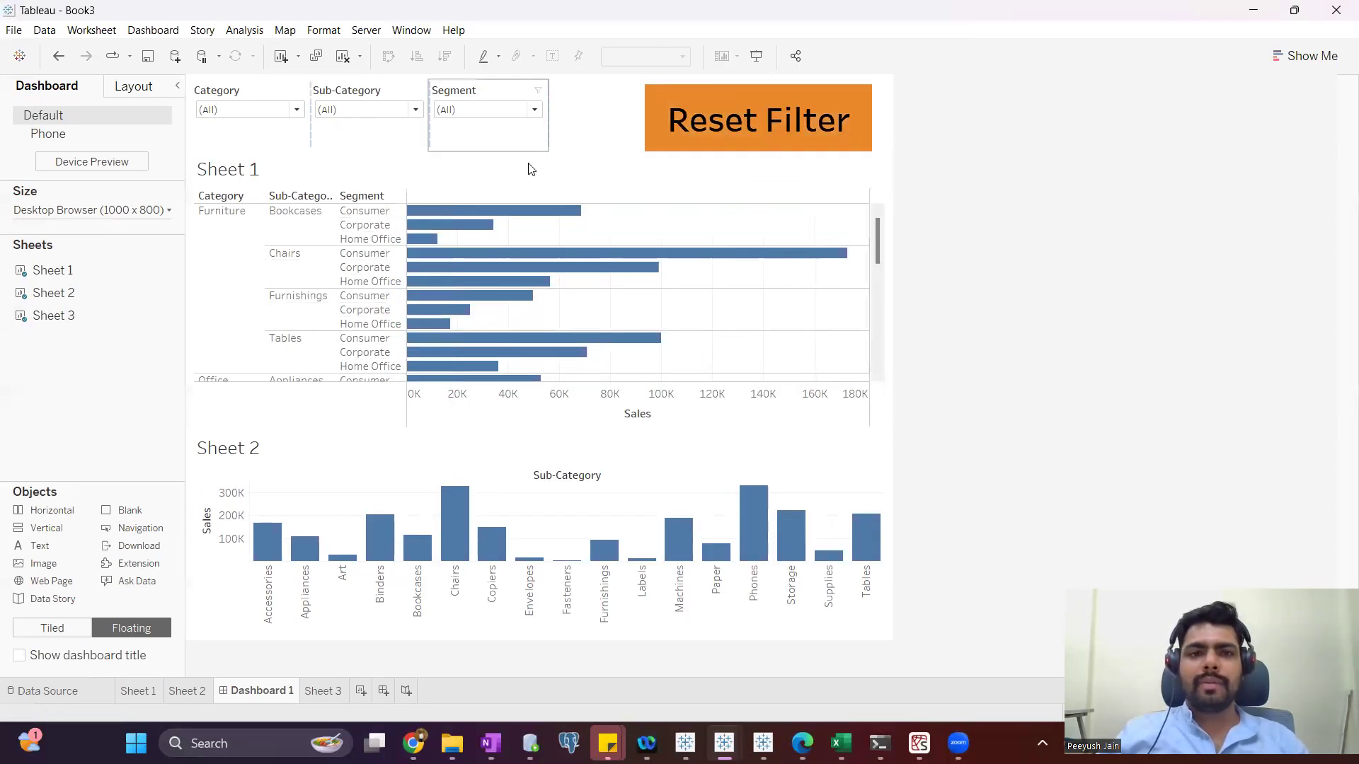